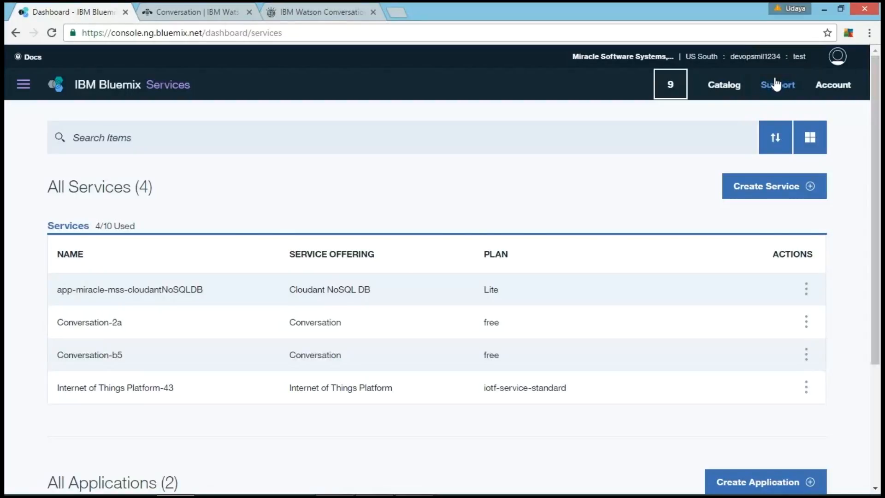
Step: Open the Conversation service from the Watson category of the Bluemix catalog
click(725, 86)
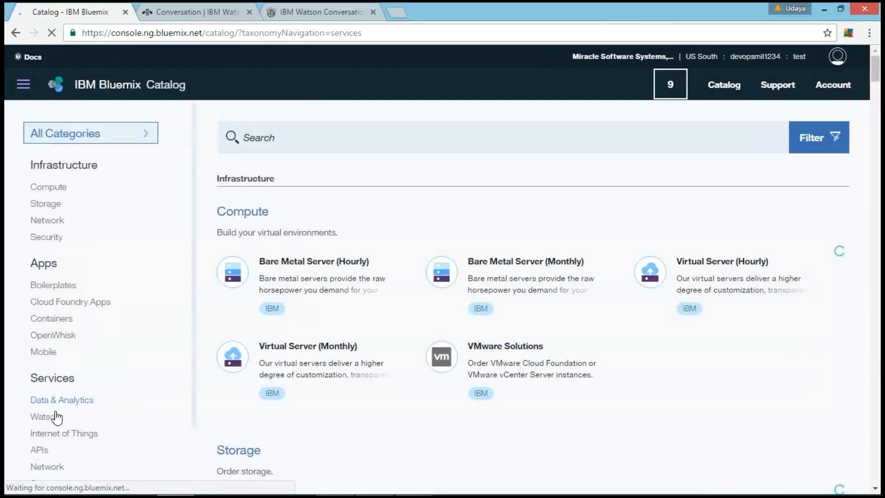
click(57, 416)
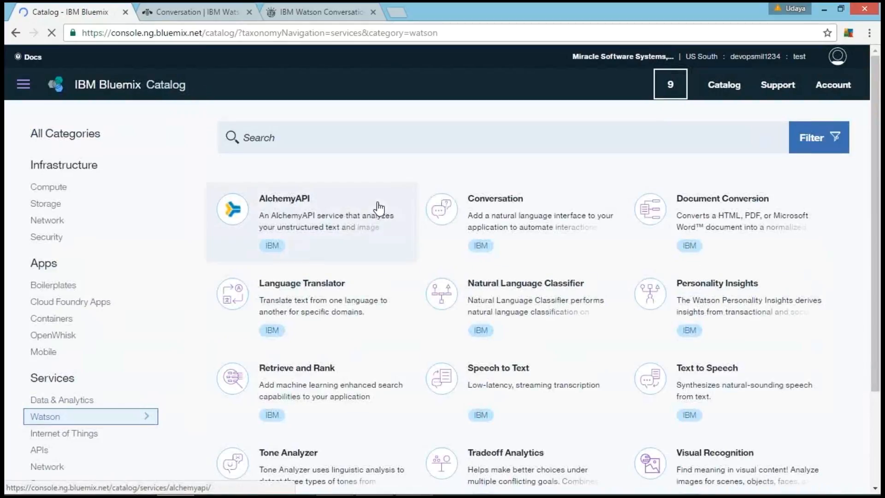
click(503, 219)
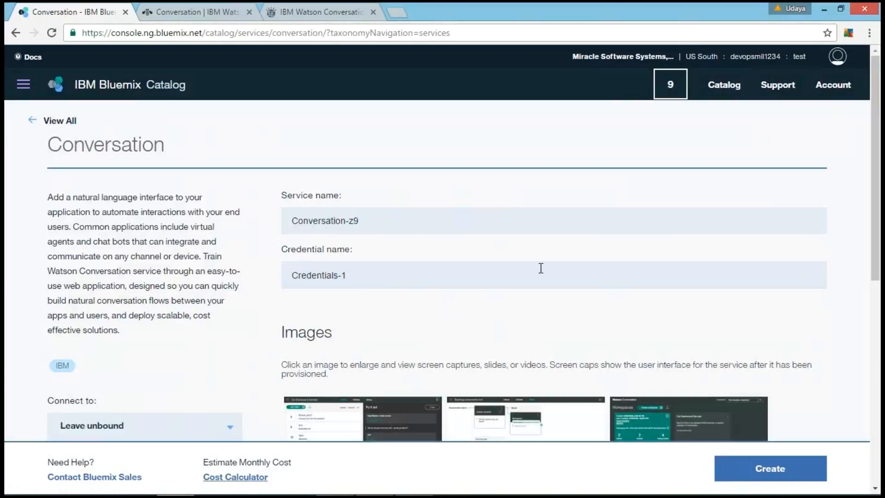
Step: Name the service Conversation-Watson and create it
click(465, 221)
key(BackSpace)
key(BackSpace)
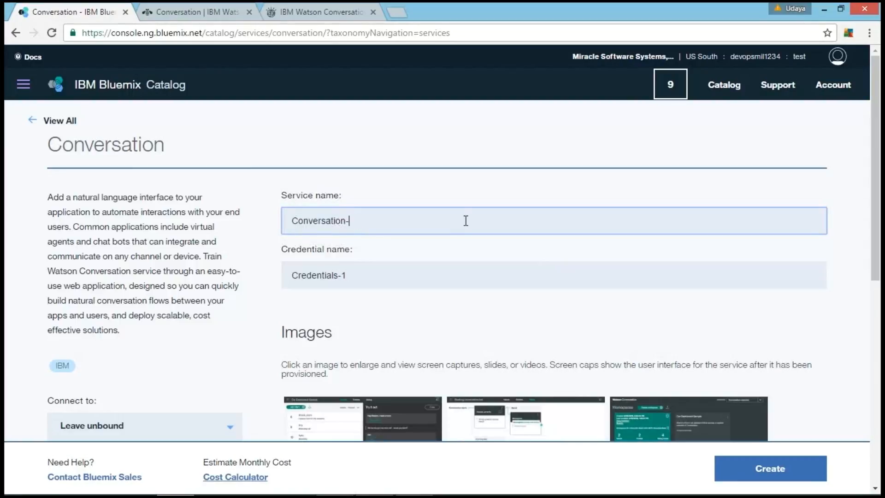
text(Watson)
click(733, 469)
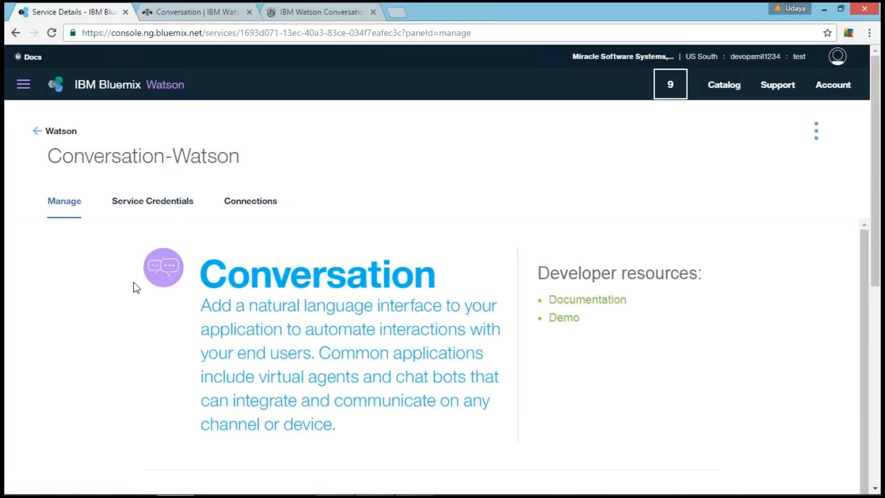
Step: Launch the Conversation tooling for the Conversation-Watson service
scroll(136, 287, down, 2)
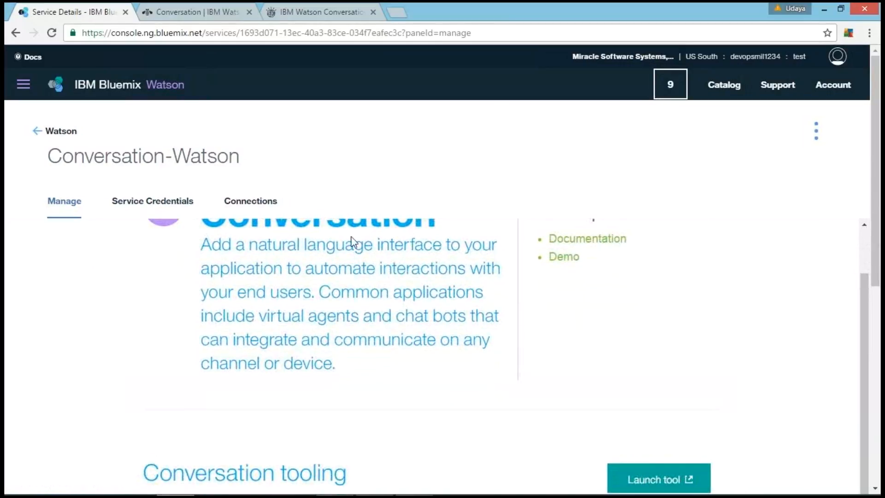
scroll(565, 308, down, 3)
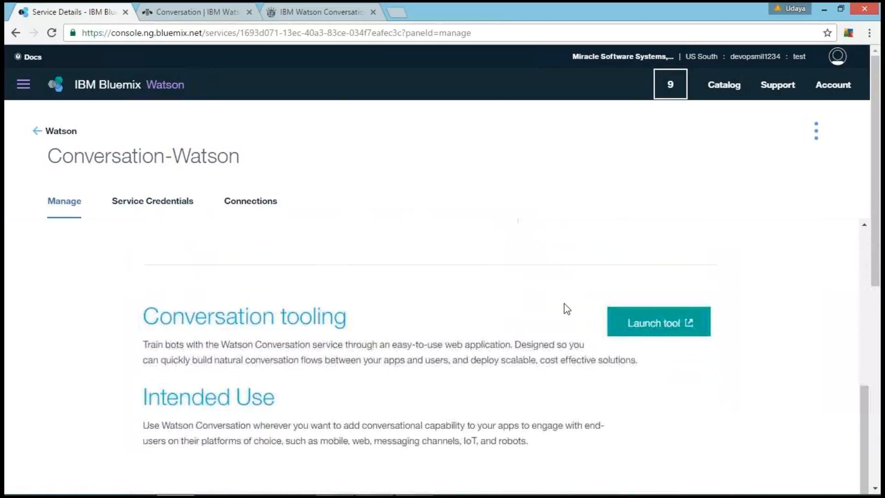
click(630, 320)
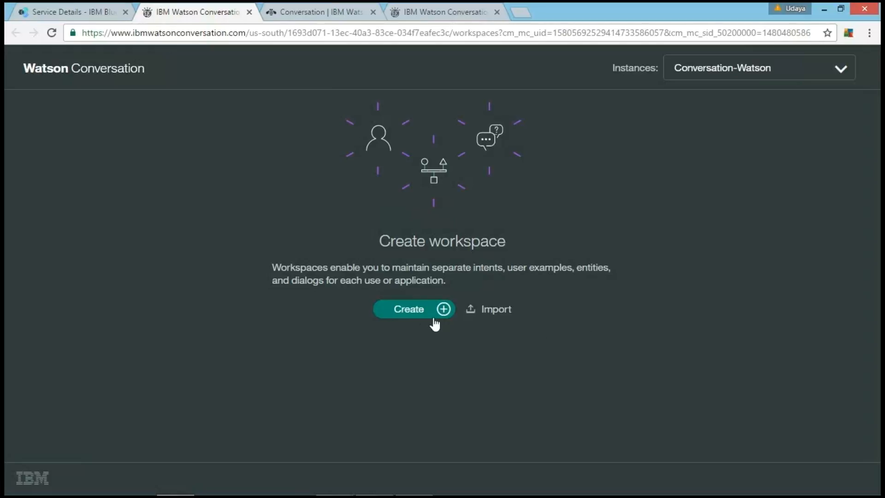
Step: Start a new workspace and name it Conversation-APCloud
click(406, 313)
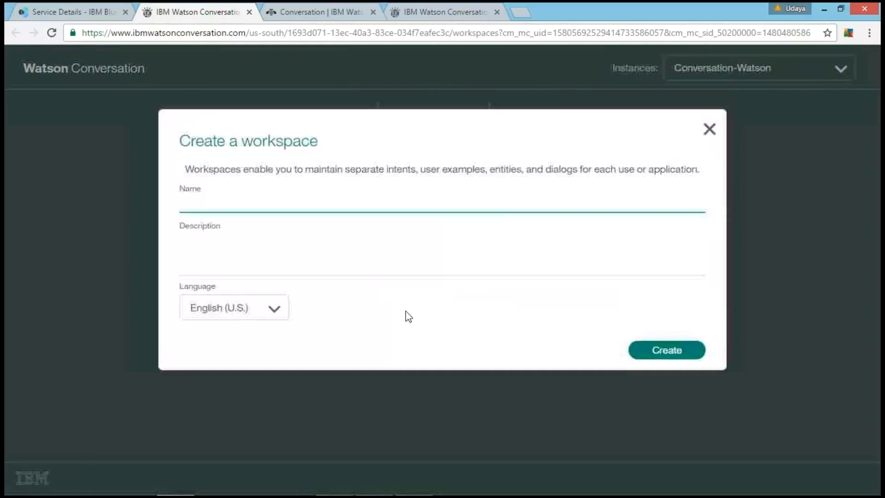
text(Conversati)
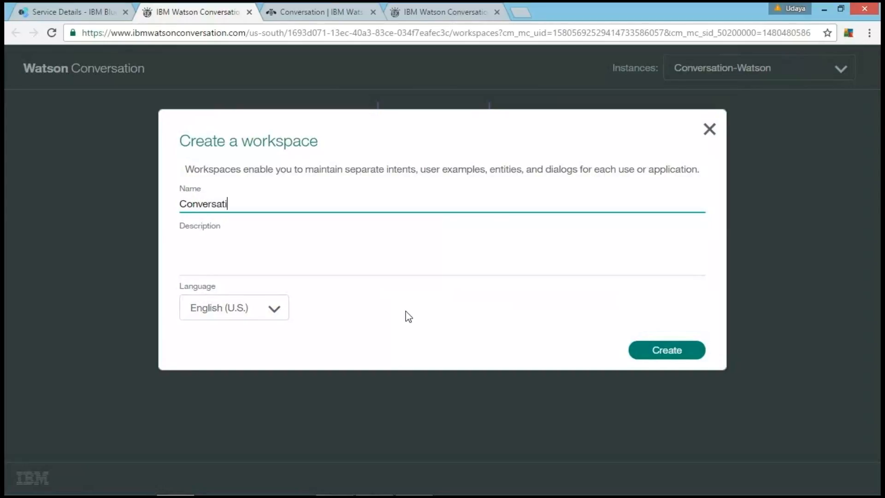
text(on-APCLoud)
click(350, 251)
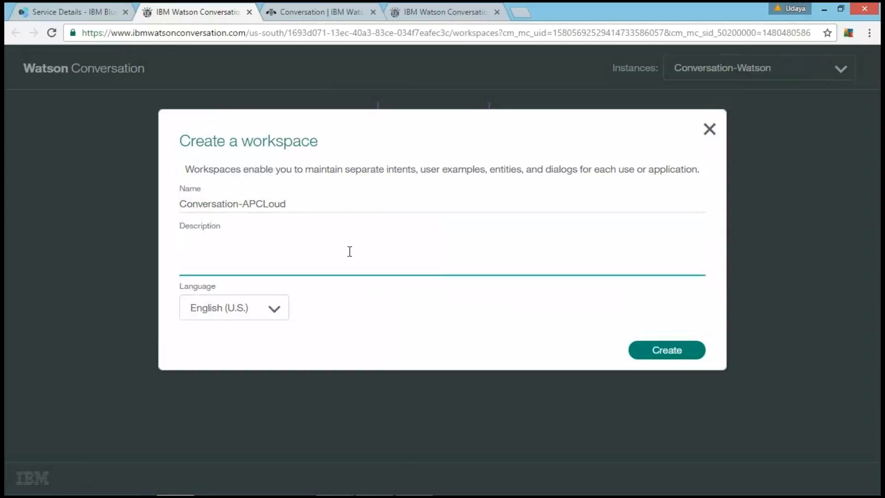
click(269, 204)
key(BackSpace)
text(l)
Step: Give the workspace the description "A sample bot which tells about AP Cloud" and create it
click(238, 256)
text(A sample bot which )
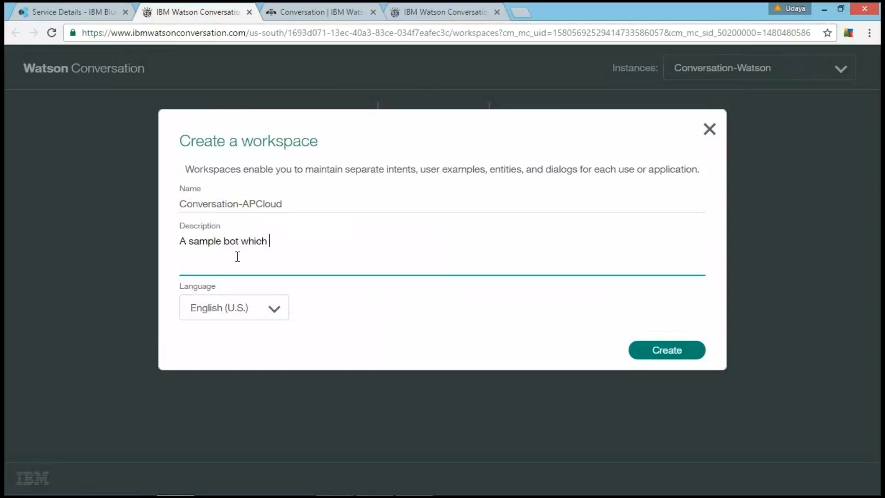
text(tells about AP Cloud)
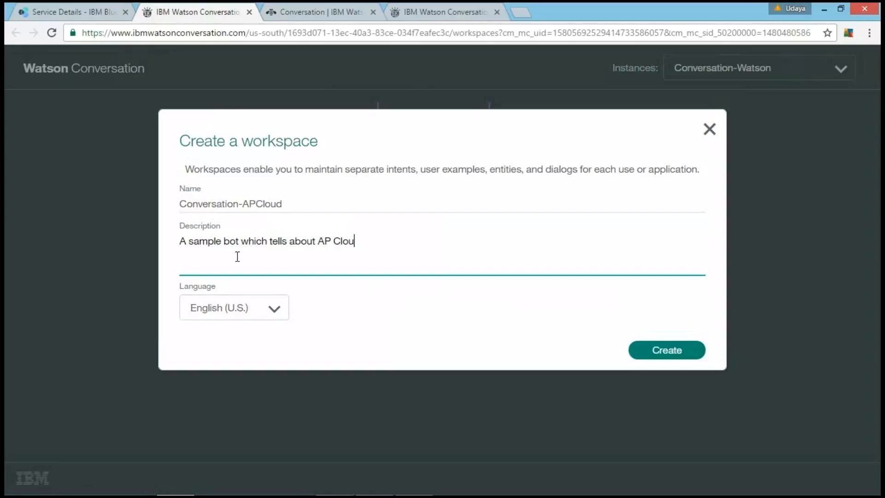
click(651, 352)
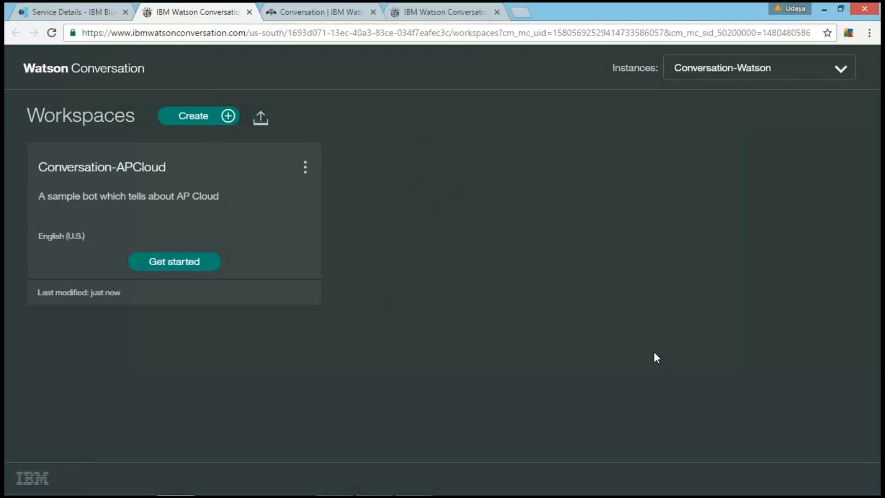
Step: View the details of the Conversation-APCloud workspace and return to its summary card
click(305, 169)
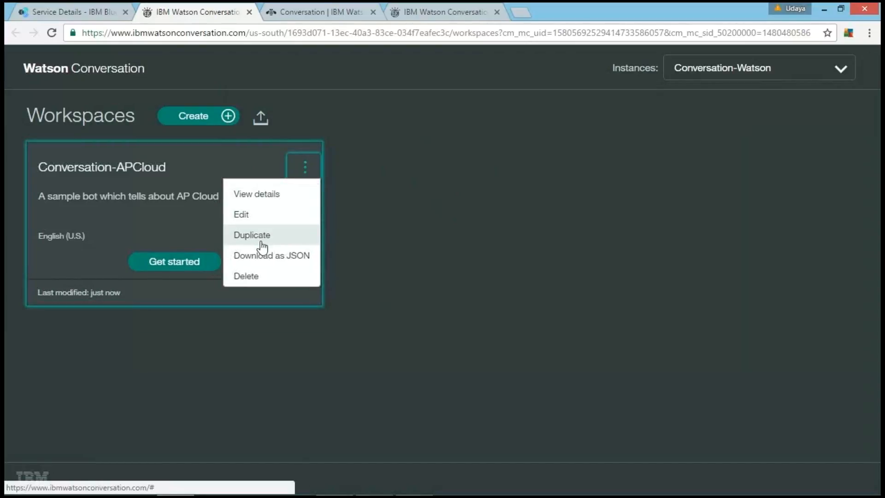
click(267, 197)
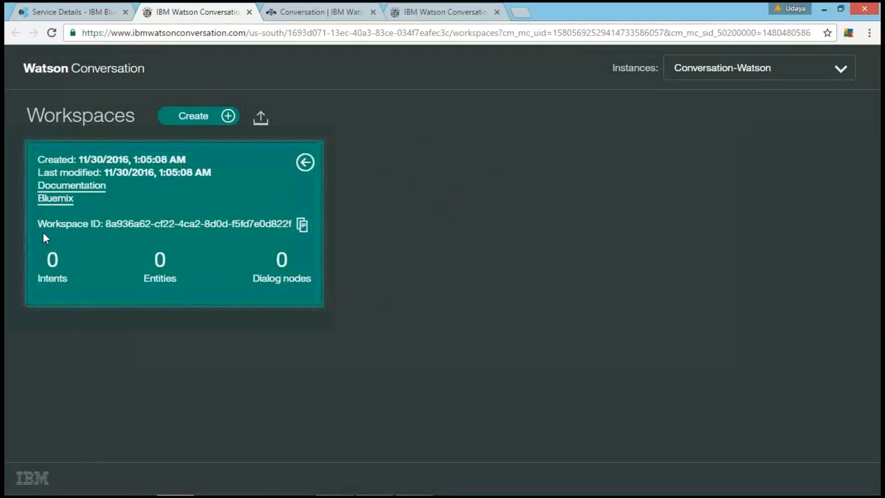
click(301, 168)
click(301, 173)
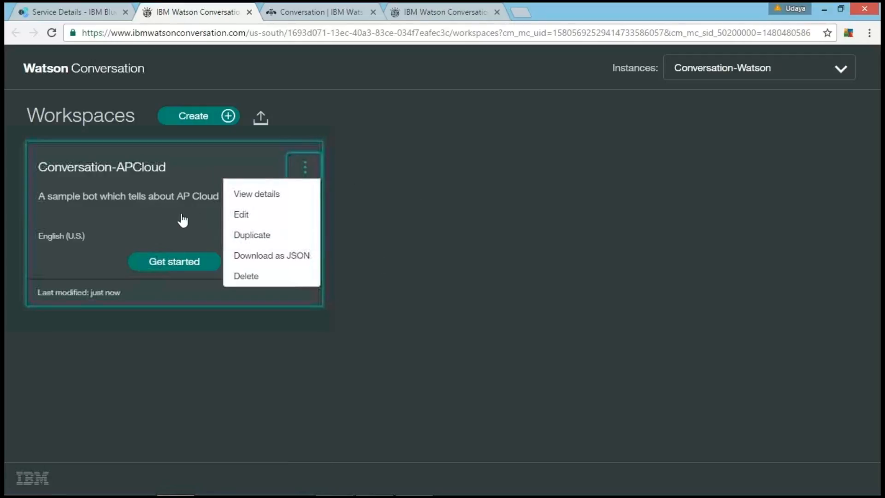
click(168, 223)
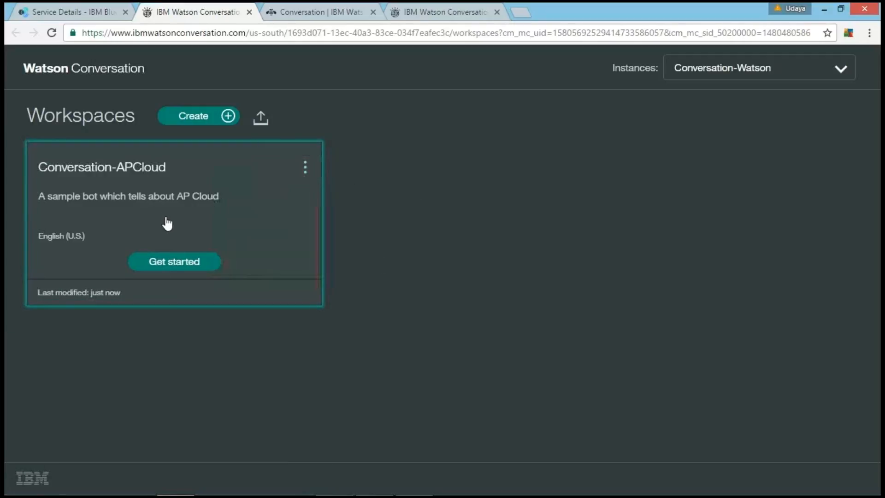
Step: Open the Conversation-APCloud workspace and start a new intent named Greeting
click(168, 223)
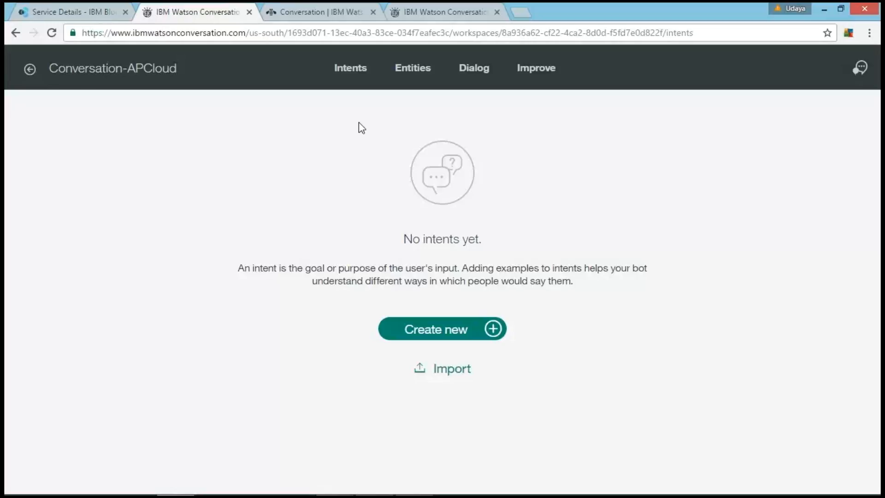
click(424, 335)
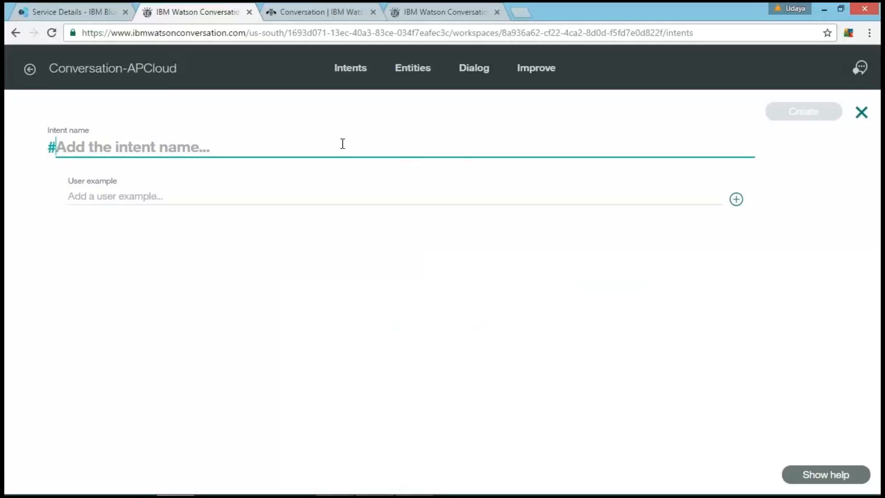
text(Greeting)
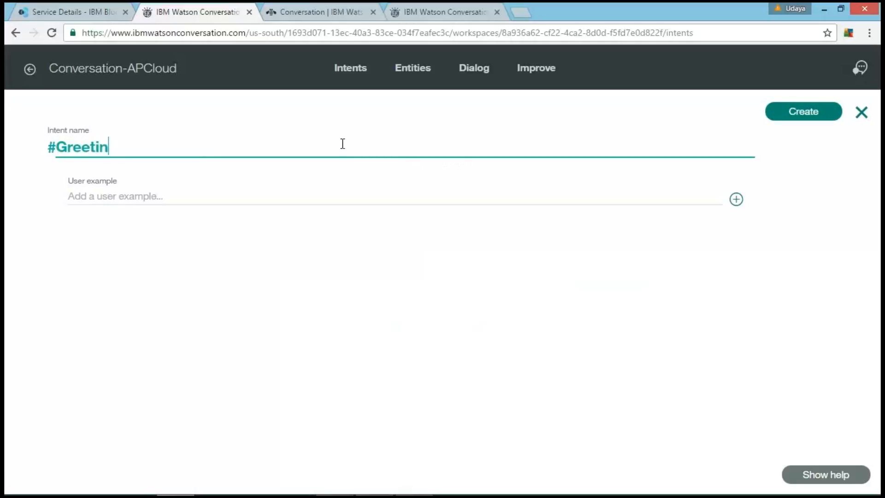
Step: Add the user examples "hello", "hello watson" and "hey" to the Greeting intent
click(289, 191)
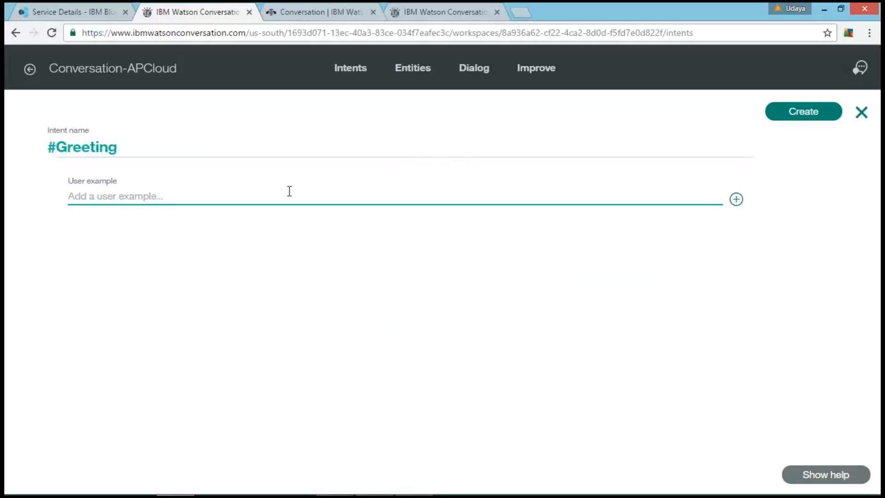
text(hello)
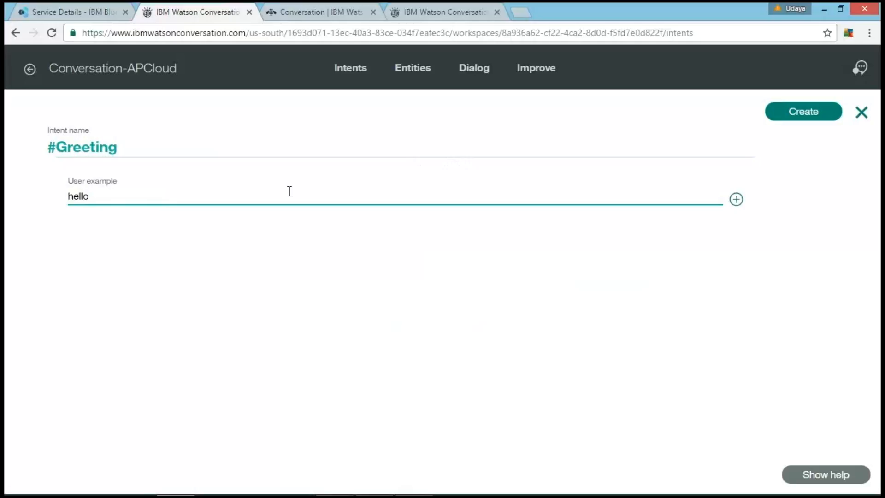
key(Return)
text(hello)
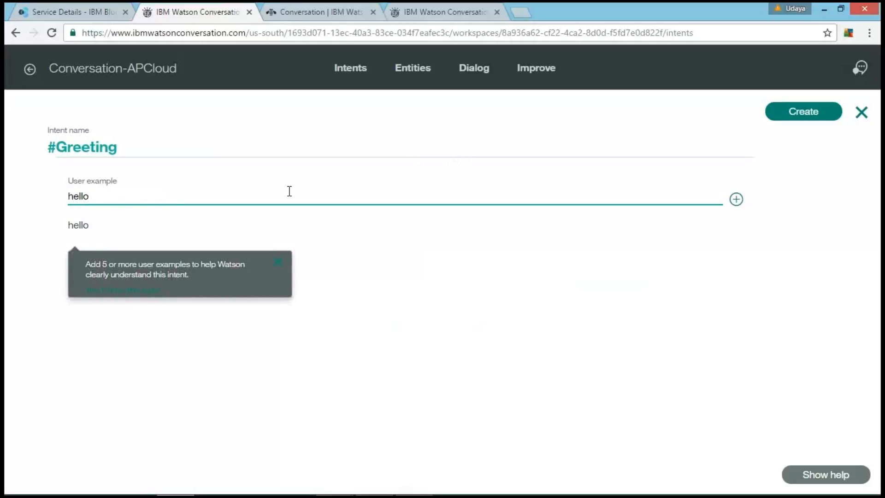
text( watson)
key(Return)
text(hey)
key(Return)
Step: Add the user examples "hey there", "good morning", "Hi there" and "Hola" to the Greeting intent
text(he)
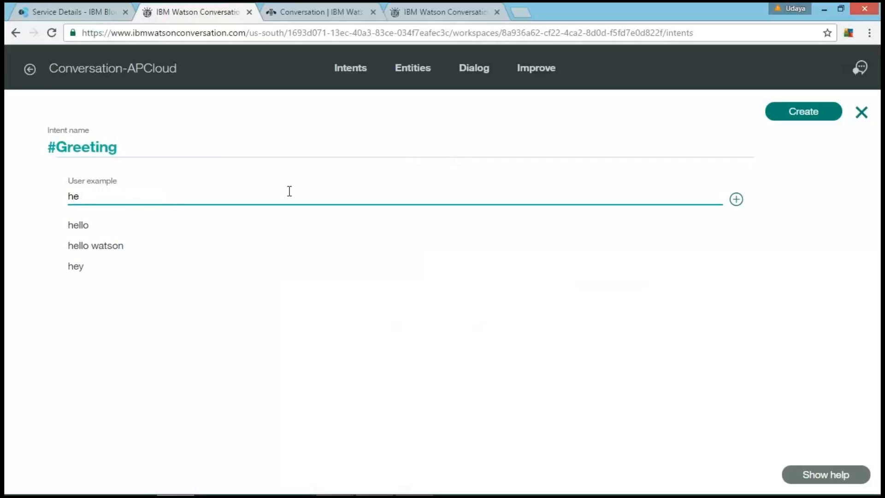
text(y there)
key(Return)
text(good morning)
key(Return)
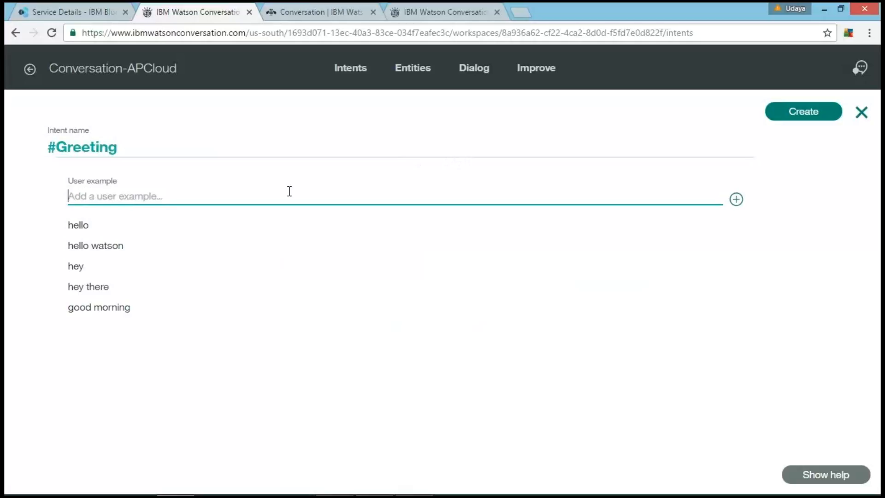
text(Hi there)
key(Return)
text(Hola)
key(Return)
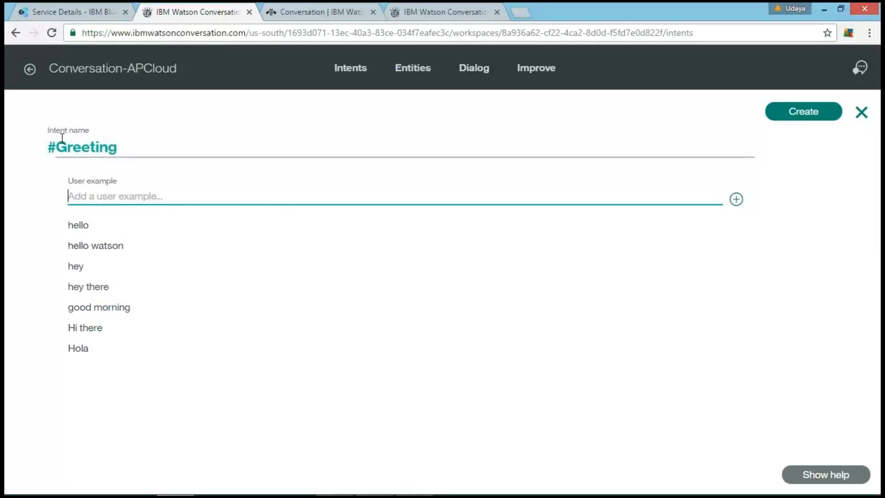
Step: Create the intent under the name Greeting and dismiss the notification
click(127, 143)
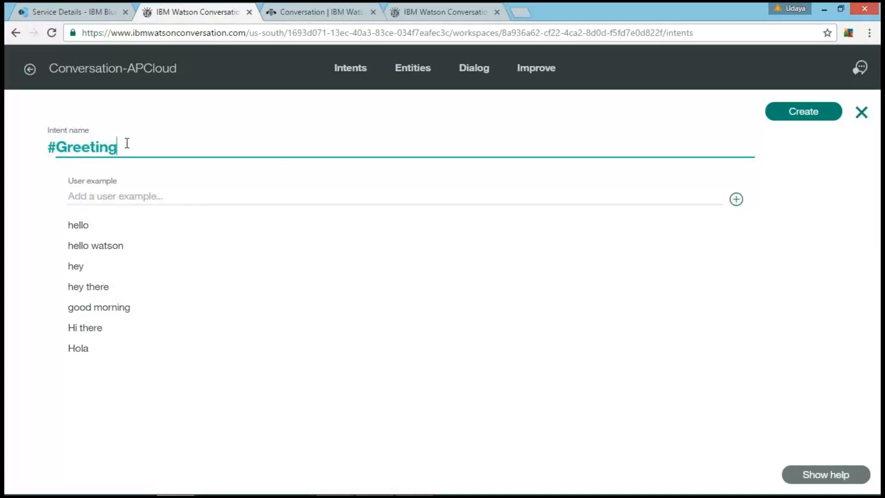
key(BackSpace)
text(-)
key(BackSpace)
click(803, 113)
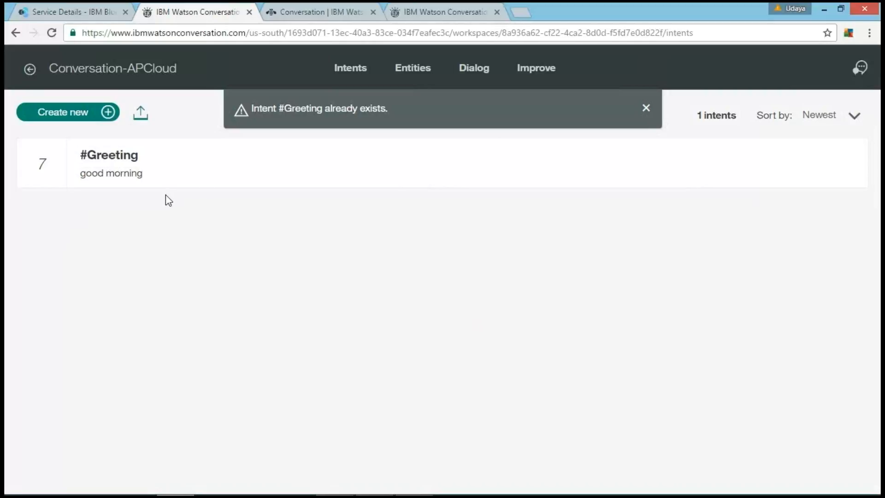
click(645, 108)
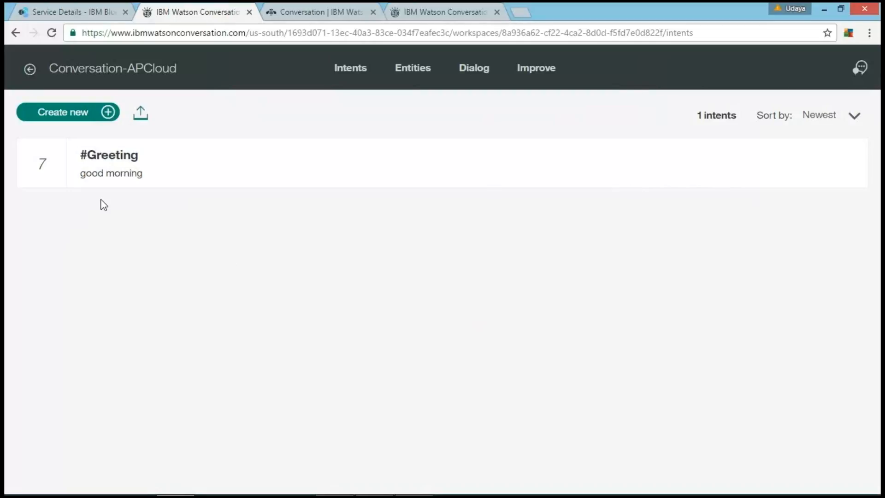
Step: Start another new intent and name it goodbye
click(69, 119)
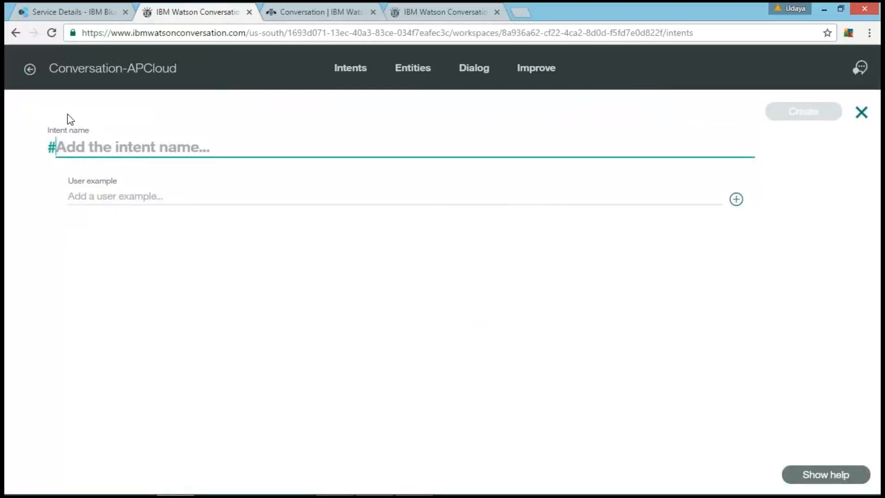
text(go)
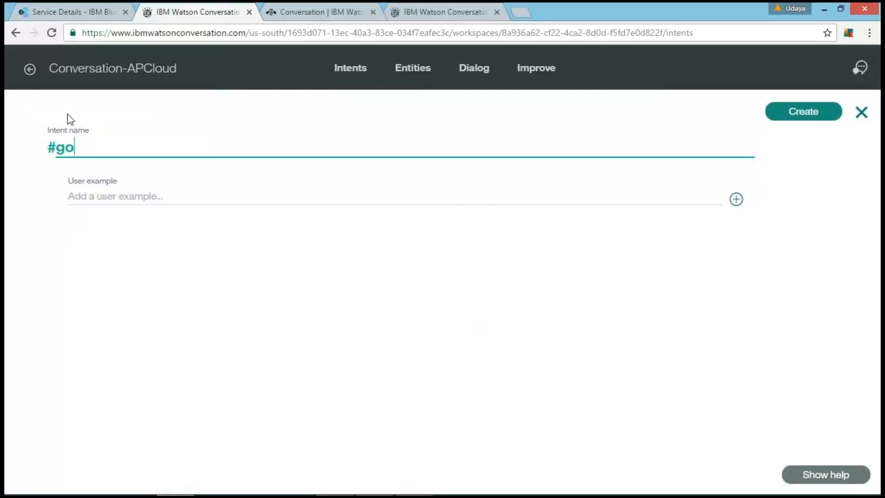
text(odbye)
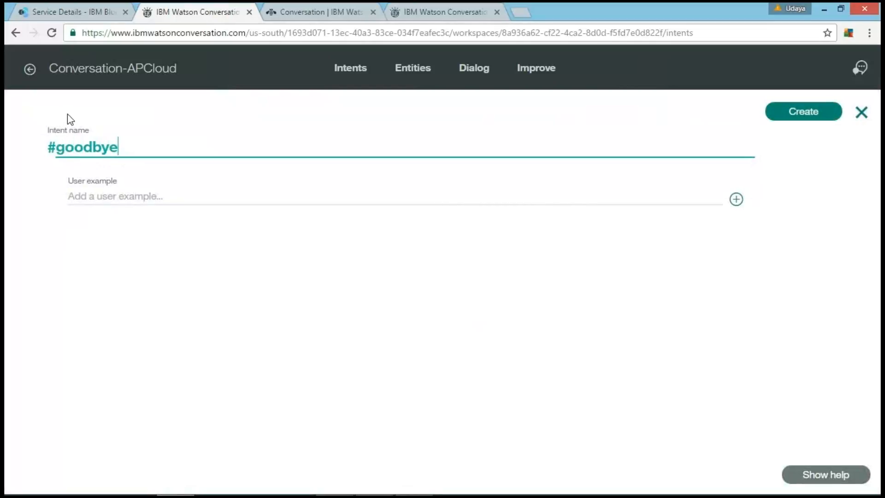
Step: Add the user examples "bye", "bye bye" and "good bye" to the goodbye intent
click(87, 198)
text(bye)
key(Return)
text(bye bye)
key(Return)
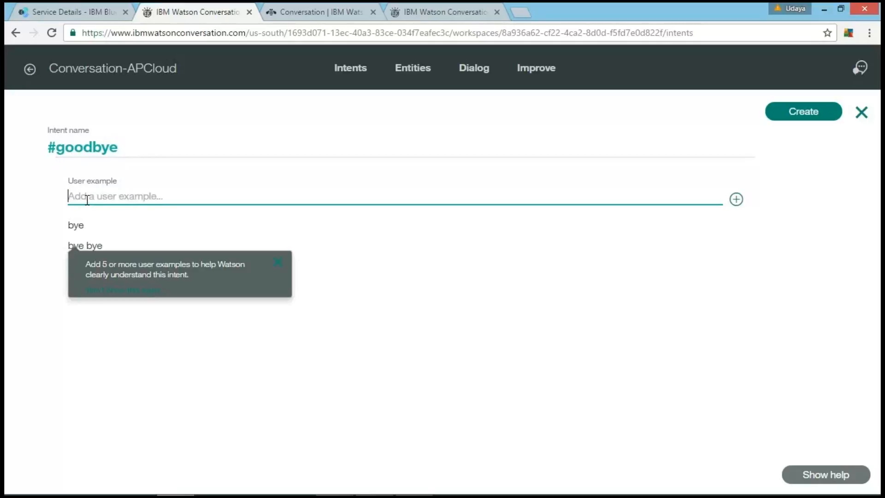
text(good bye)
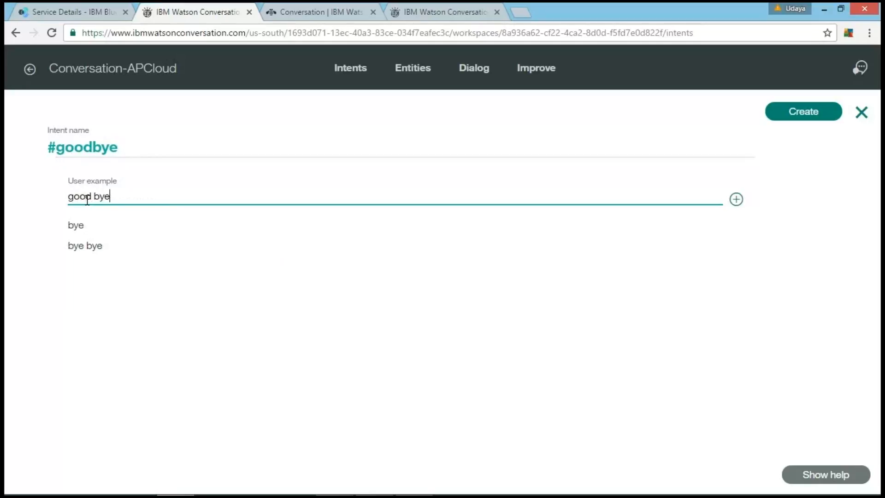
key(Return)
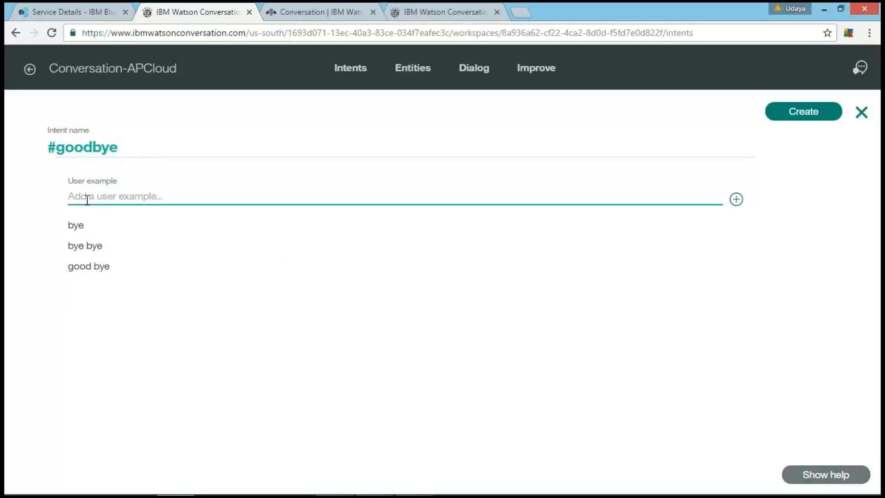
Step: Add the user examples "logging off", "thanks watson" and "thank you" to the goodbye intent and create it
text(logging off)
key(Return)
text(thanks watson)
key(Return)
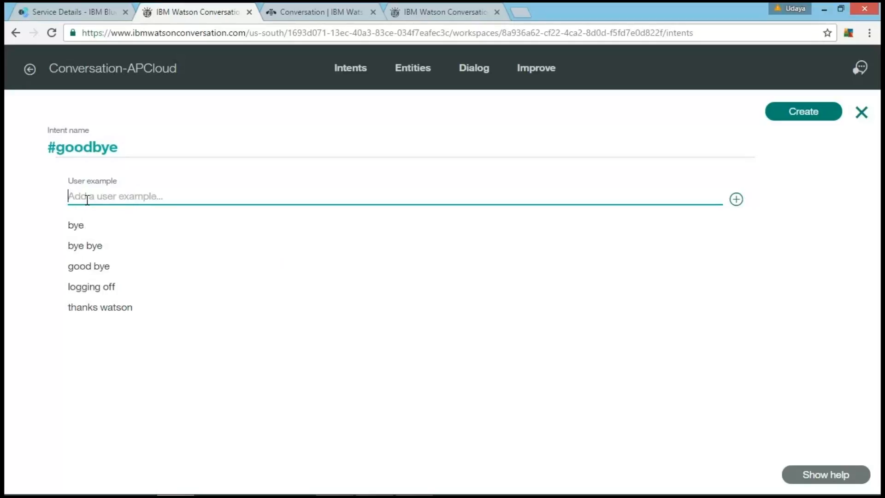
text(thank you)
key(Return)
click(793, 114)
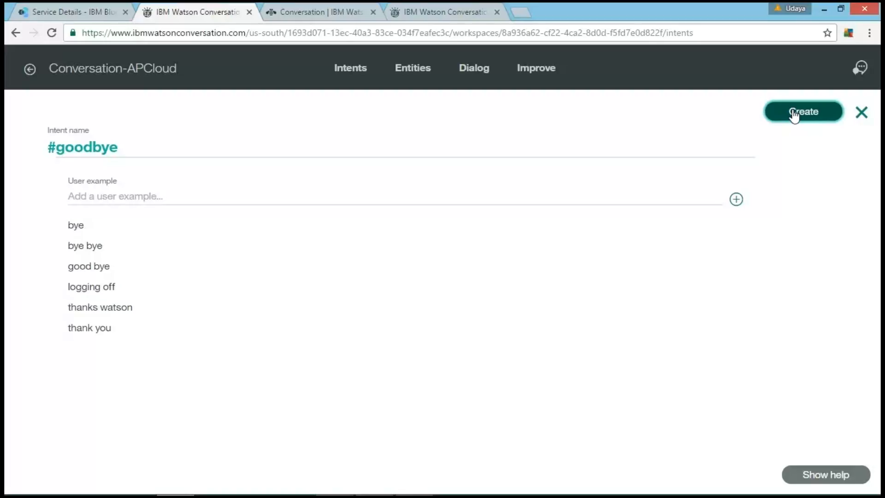
click(793, 115)
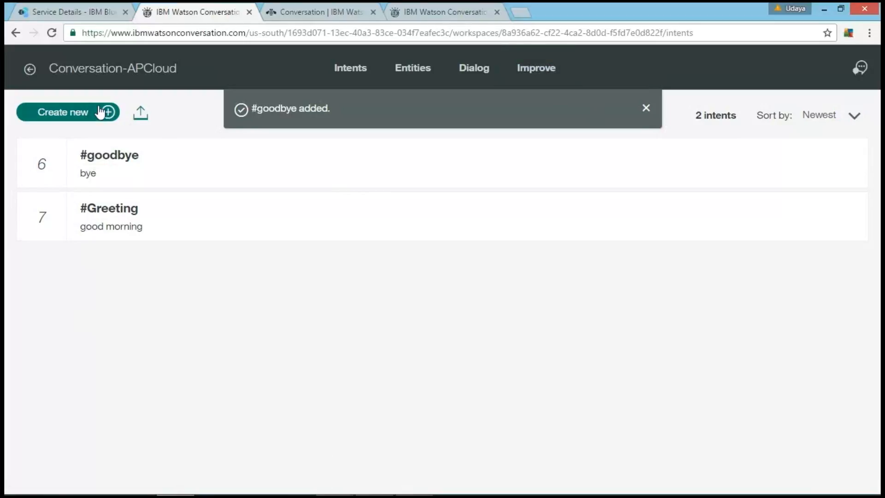
Step: Start a new intent named Capabilites and add the user example "help" to it
click(82, 117)
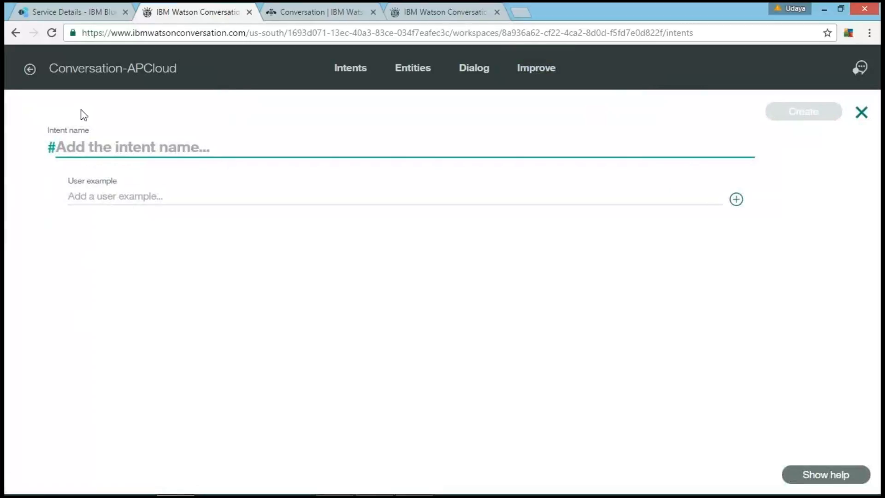
text(Cap)
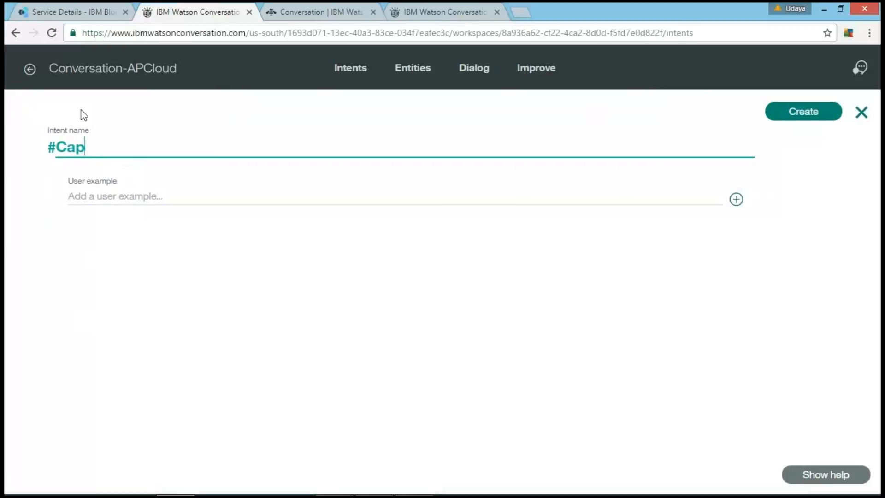
text(abilites)
click(85, 198)
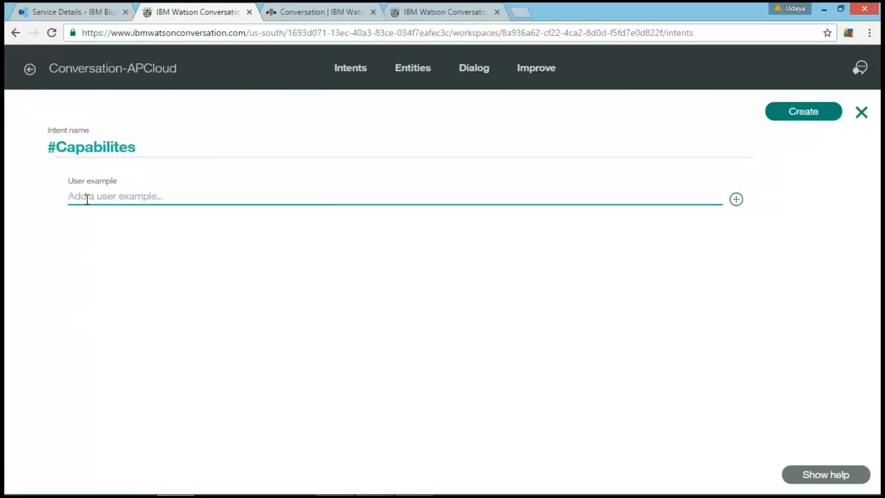
text(help)
key(Return)
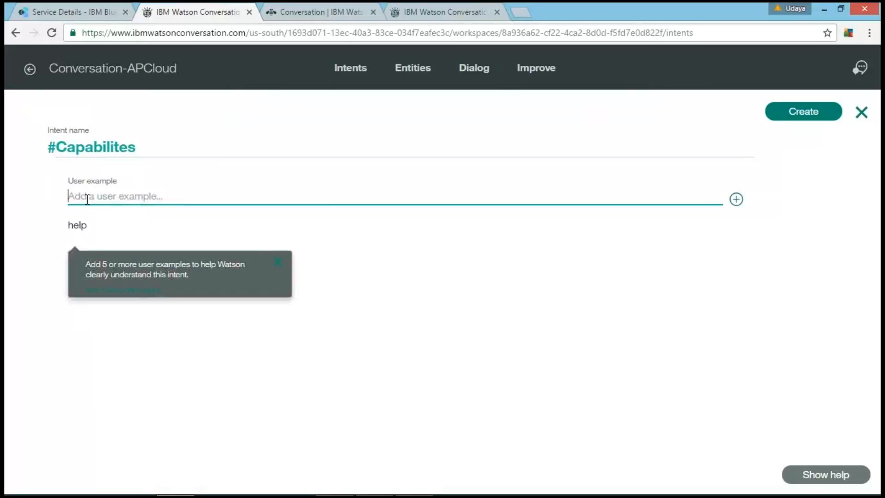
Step: Add the user examples "howare you going to help me" and "what are you" to the Capabilites intent
text(howare you )
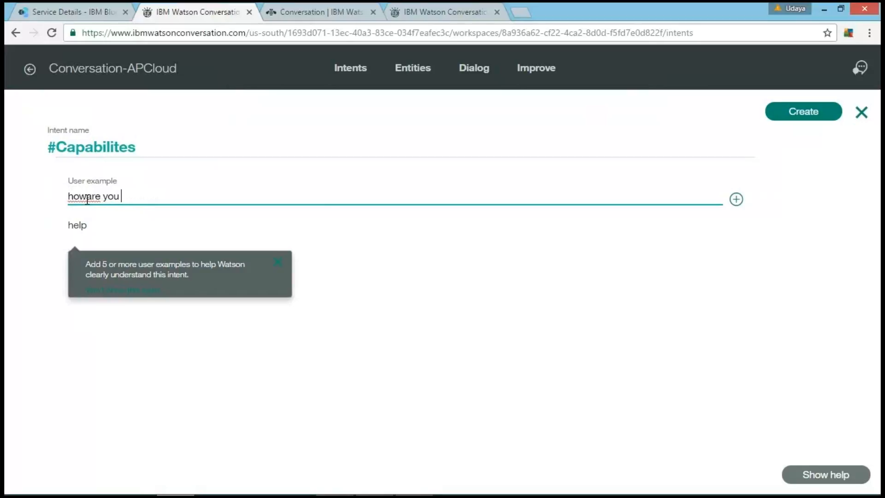
text(going)
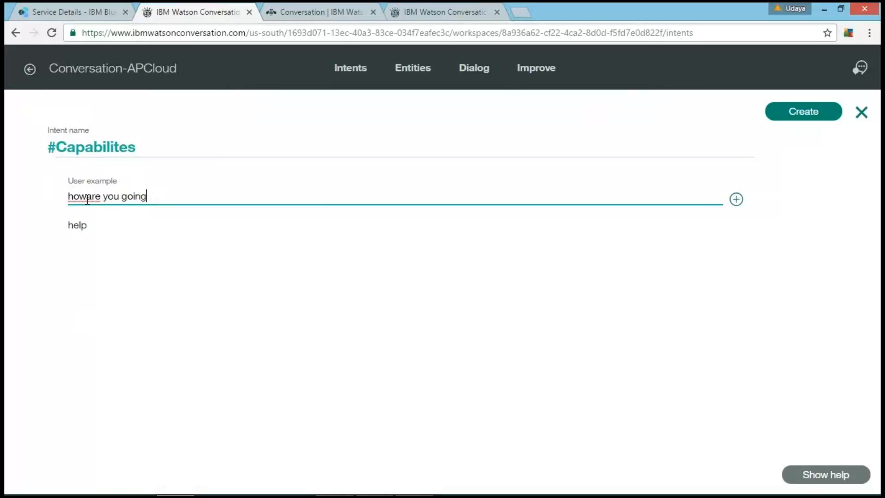
text( to help me)
key(Return)
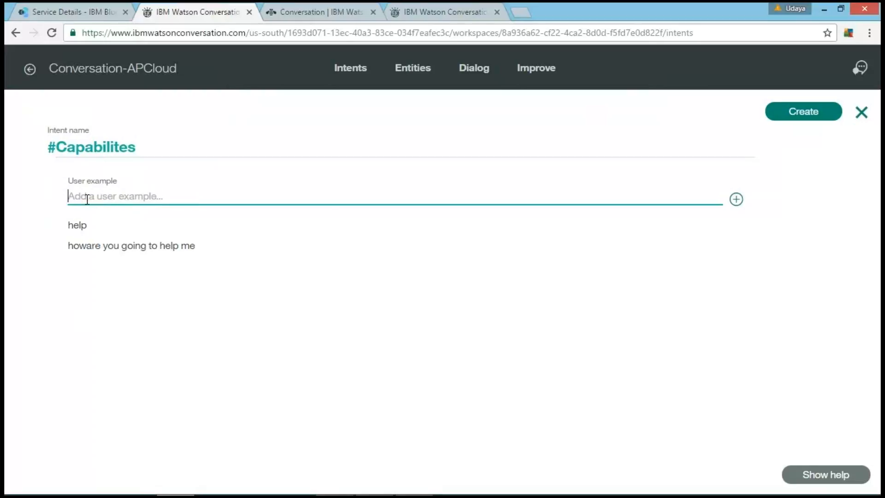
text(whatare you)
click(91, 197)
key(Return)
Step: Add the user examples "tell me what things you can do" and "need help" to the Capabilites intent and create it
text(tell me what things you can do)
key(Return)
text(need help)
key(Return)
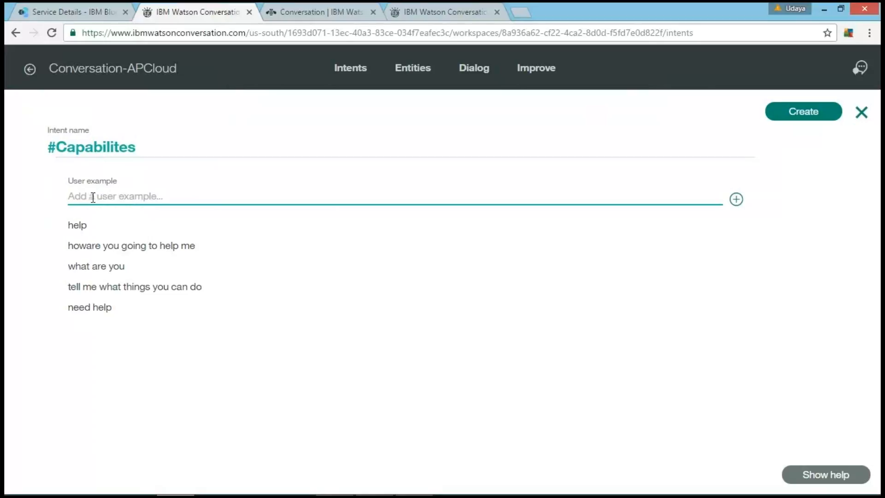
click(814, 115)
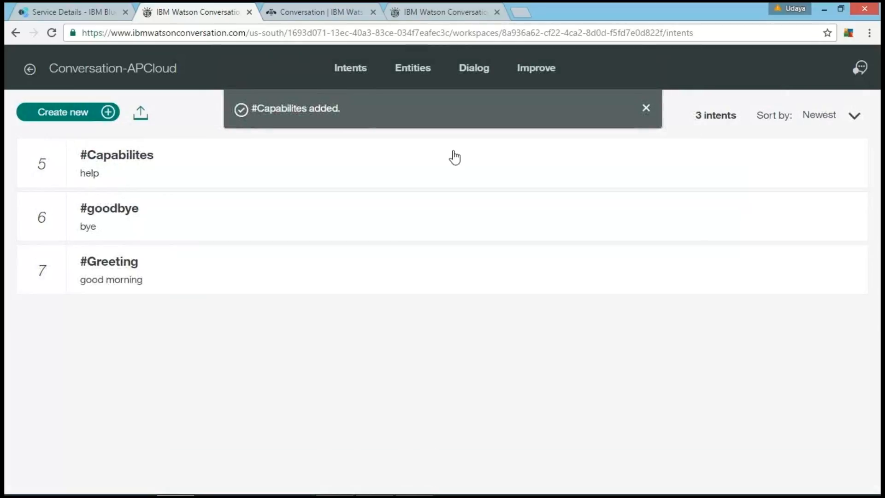
Step: Start another new intent and name it APCloud
click(76, 121)
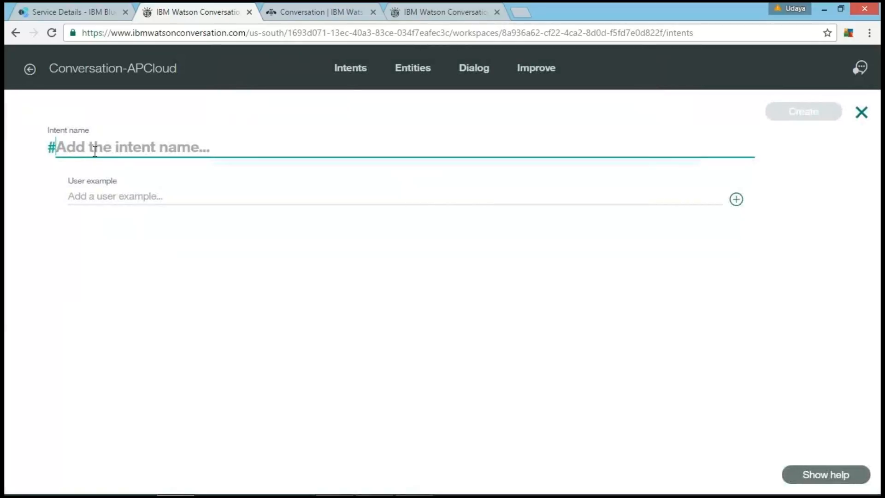
text(AP)
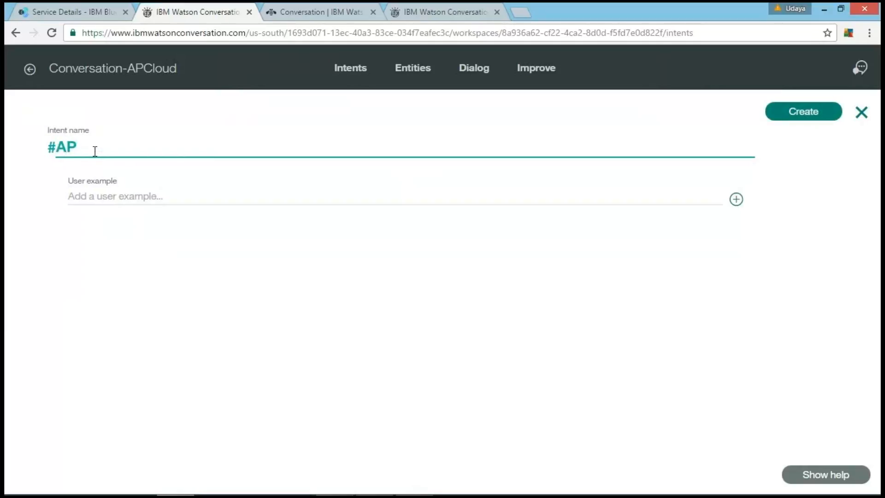
text(Cloud)
Step: Add the user example "how actually AP Cloud is helping students?" to the APCloud intent
click(99, 190)
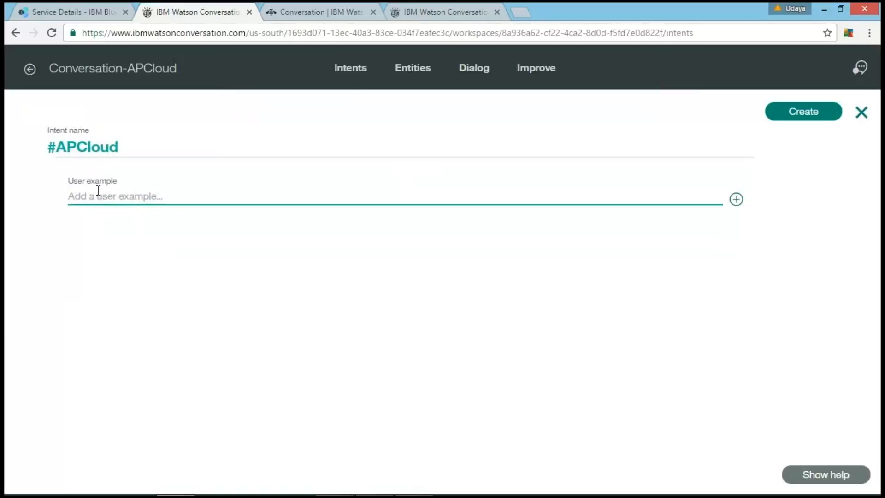
text(how actually AP Cloud is he)
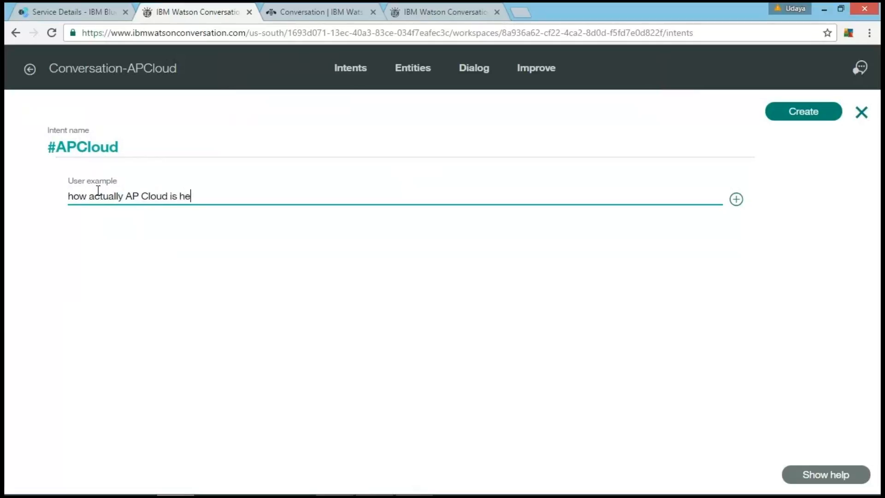
text(lping students?)
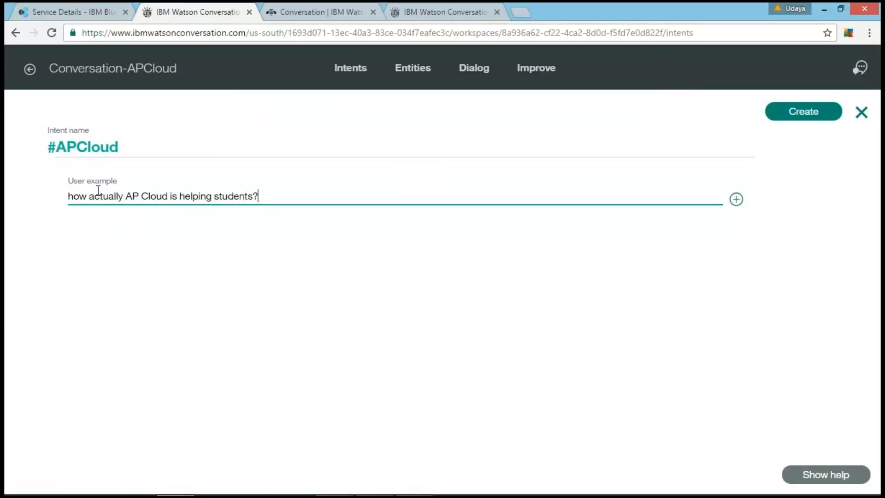
key(Return)
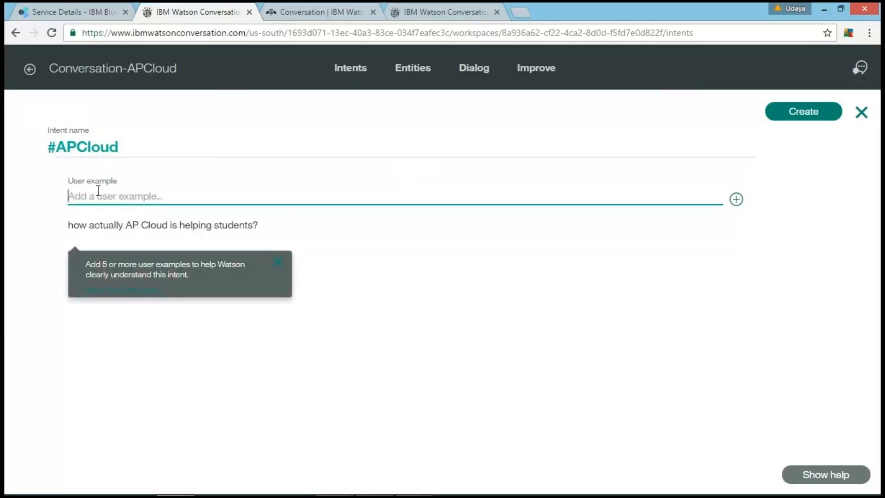
Step: Add the user examples "What is AP Cloud?" and "How does AP CLoud Help" to the APCloud intent
text(What is AP )
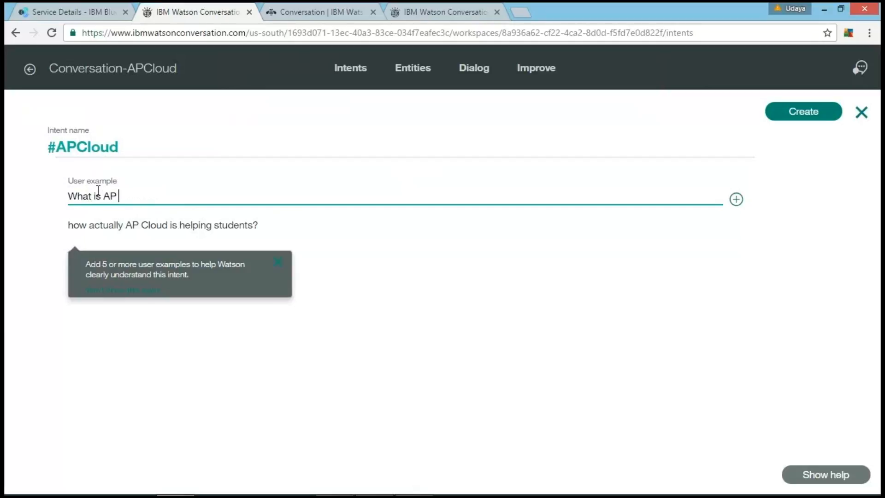
text(Cloud?)
key(Return)
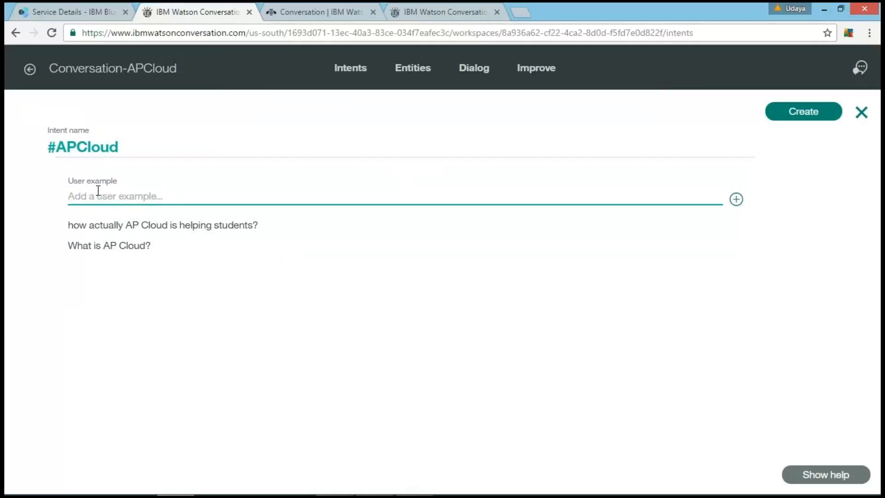
text(How does AP CLoud Help)
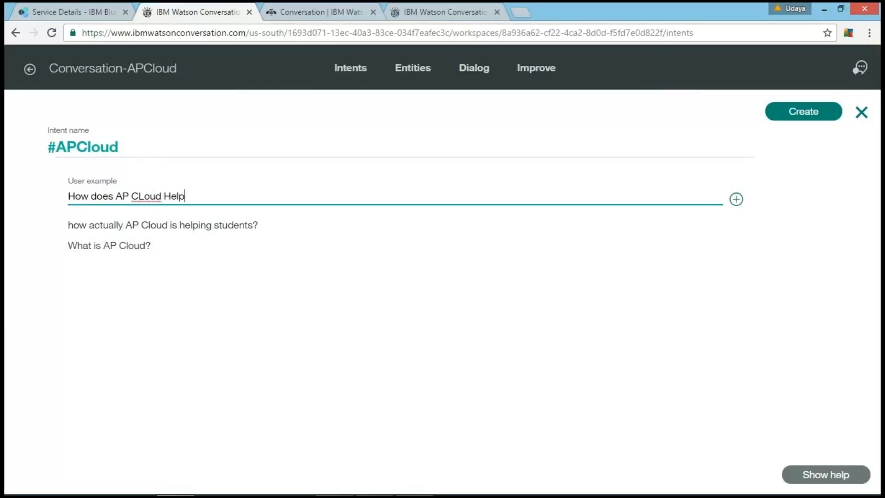
key(Return)
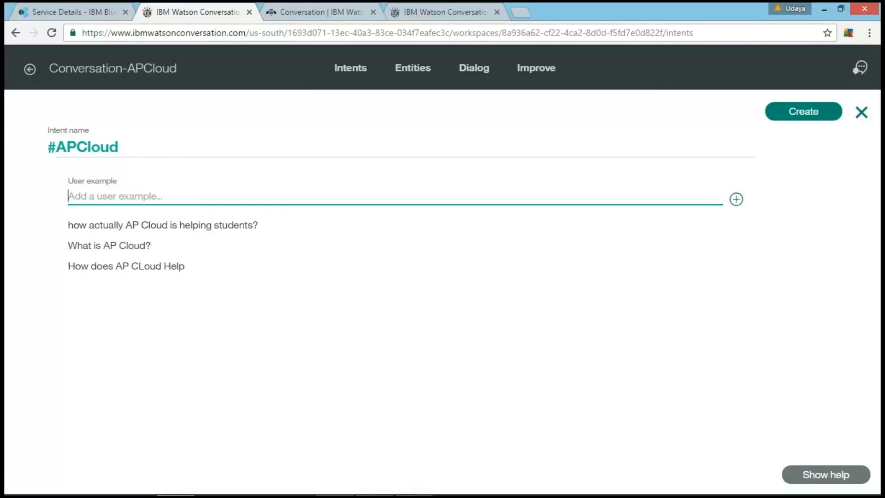
Step: Add the user example "Tell me about APCLoud" to the APCloud intent
text(Tell me about APCLoud)
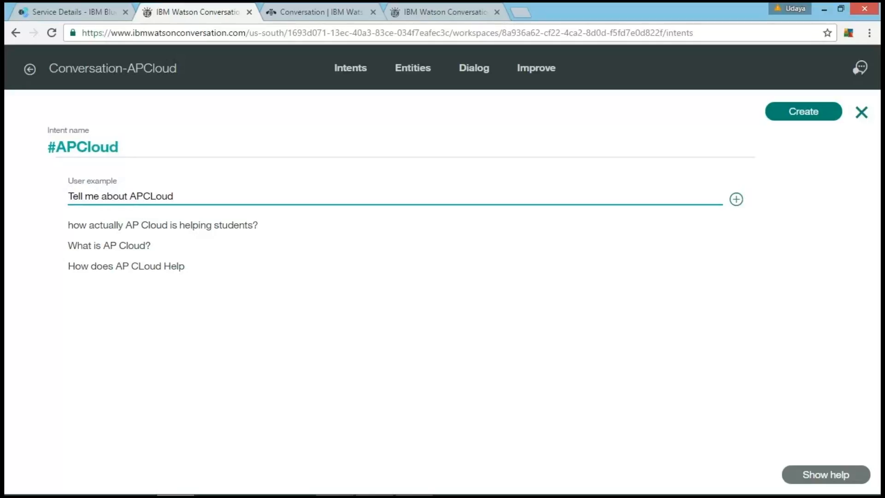
key(Return)
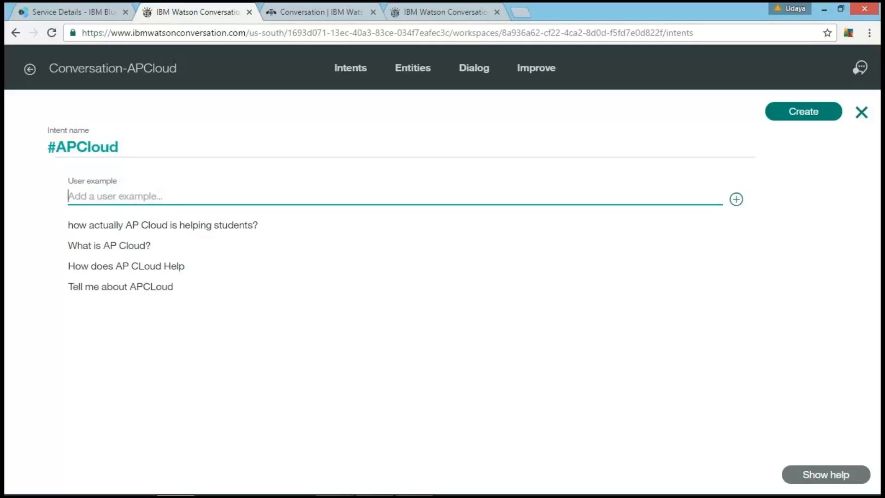
Step: Add the user example "Mission of APCloud" to the APCloud intent and create the intent
text(M)
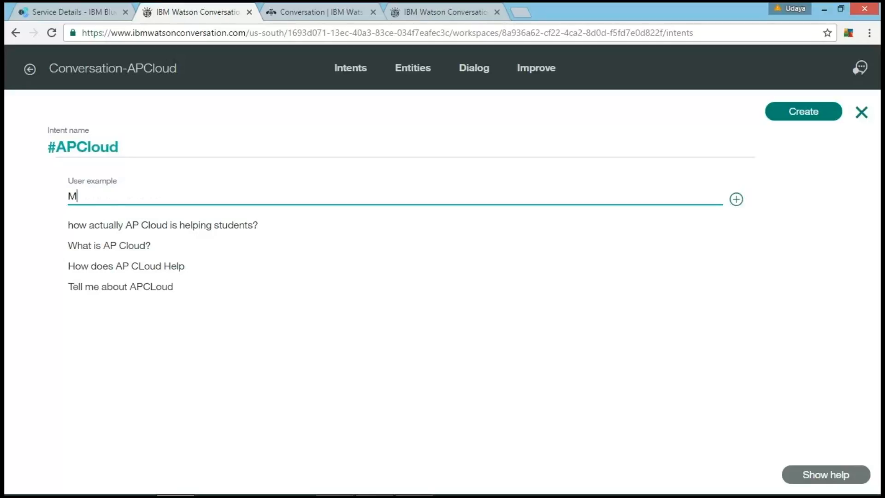
text(ission of APCloud)
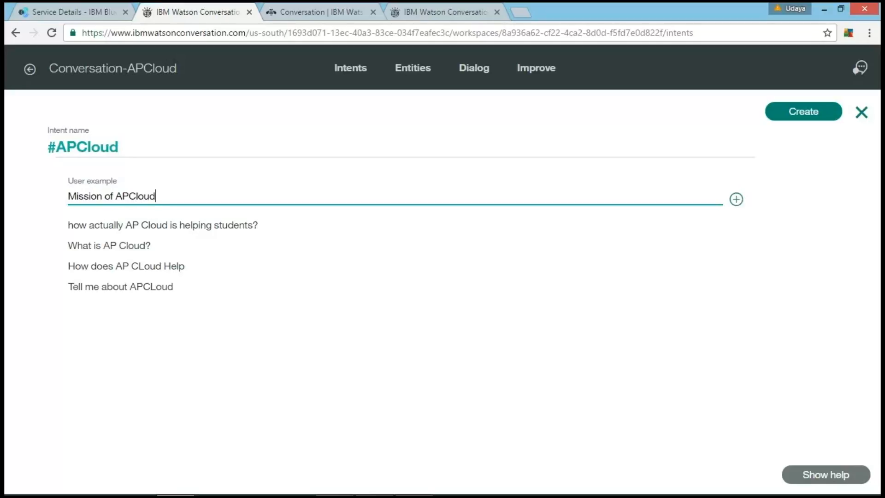
key(Return)
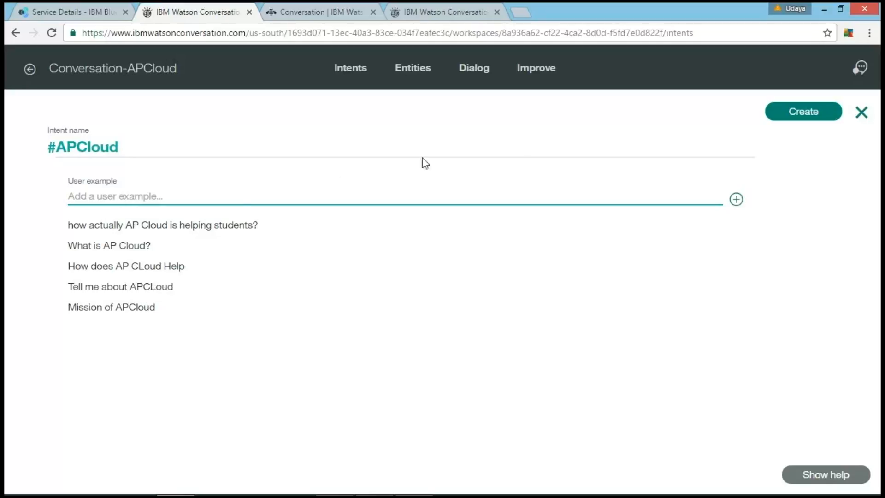
click(804, 113)
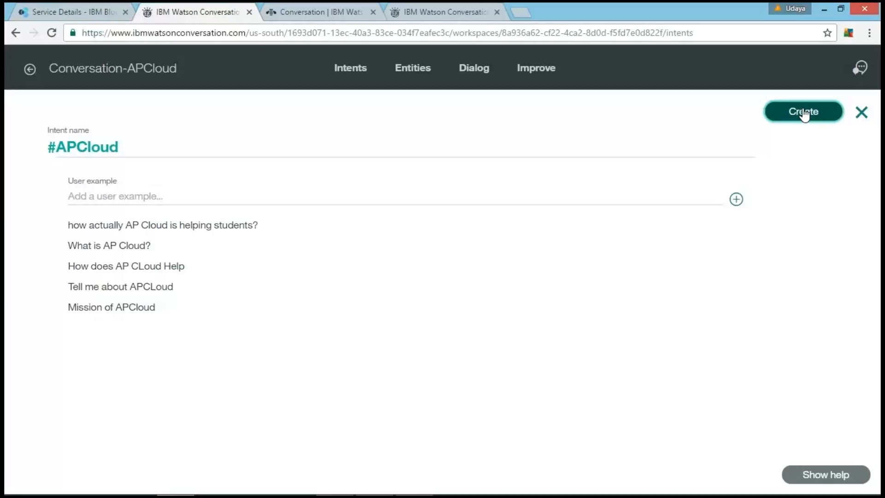
click(803, 112)
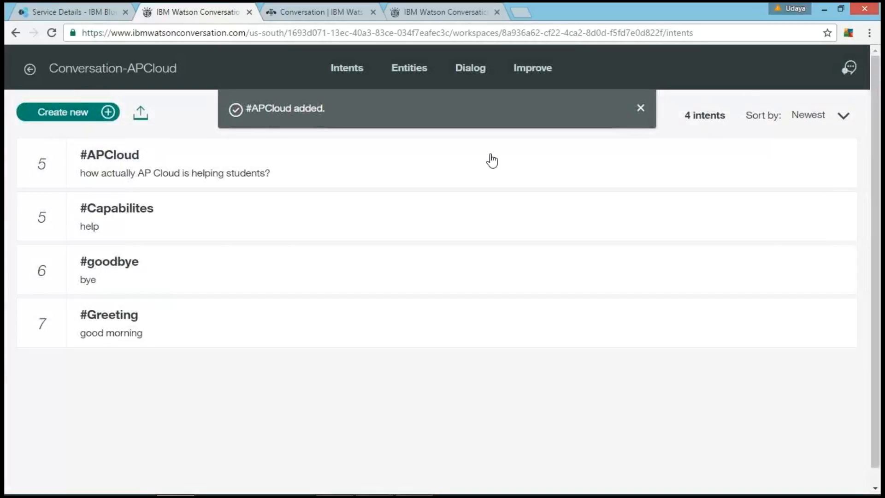
Step: Start another new intent and name it Digital_Summit
click(66, 112)
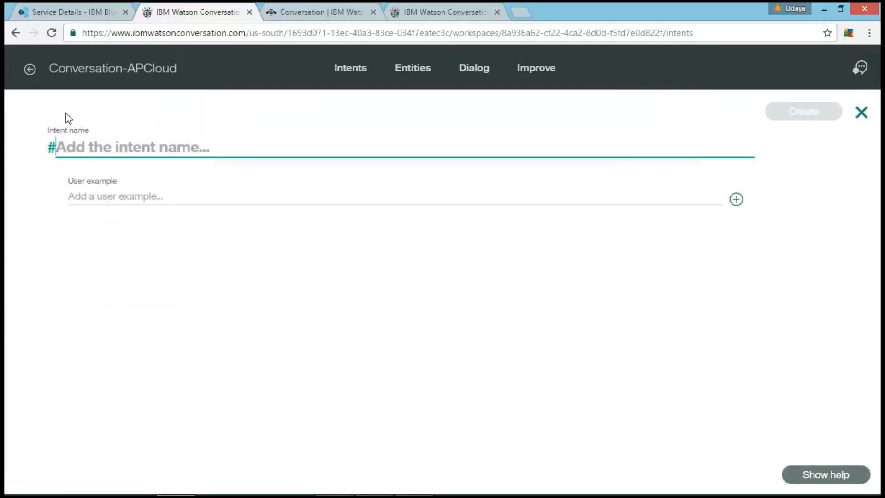
text(Digital)
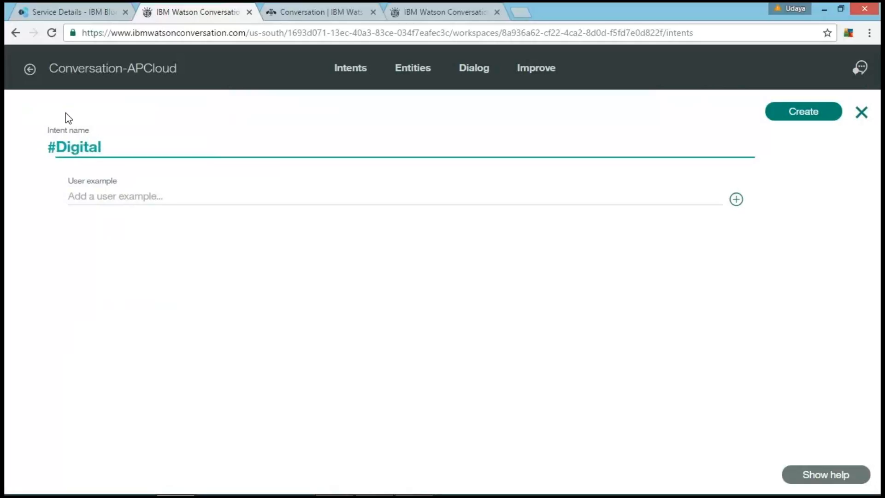
text(_Summit)
Step: Add the user example "How digital summit will help us" to the Digital_Summit intent
click(79, 196)
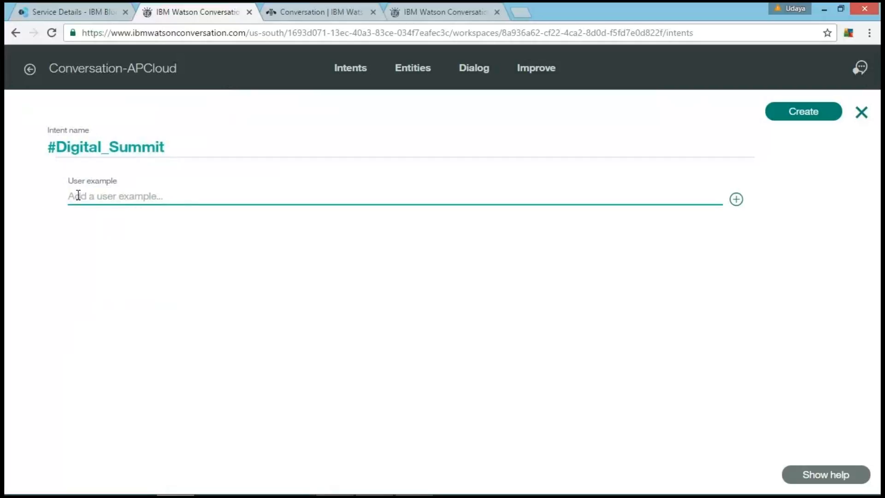
text(How digital summit will help us)
key(Return)
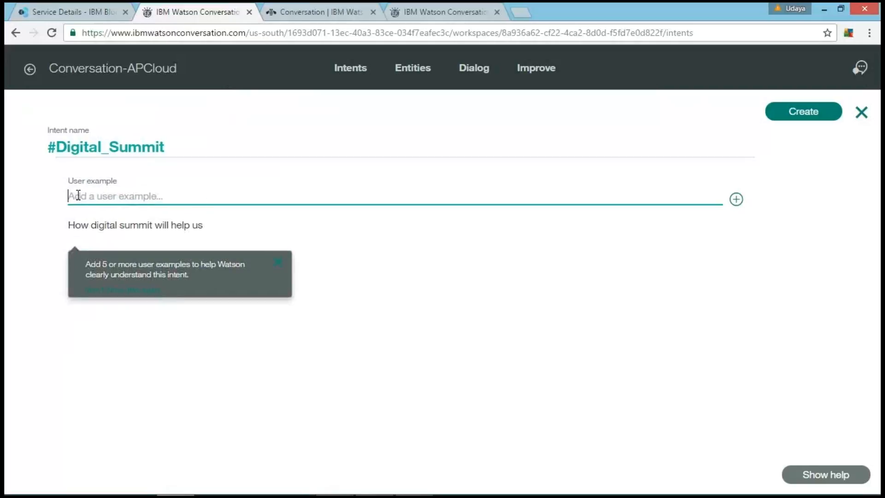
Step: Add the user example "what exactly Miracle is showcasing in Digital Summit" to the Digital_Summit intent
text(what )
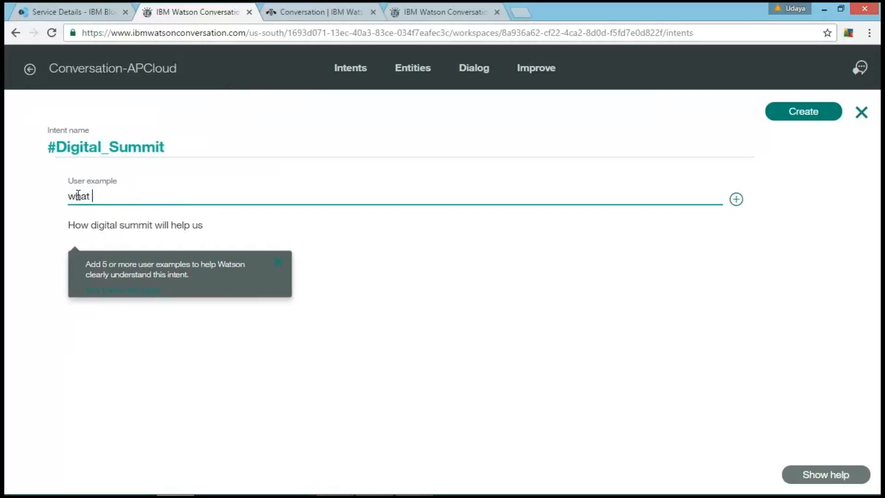
text(exactl)
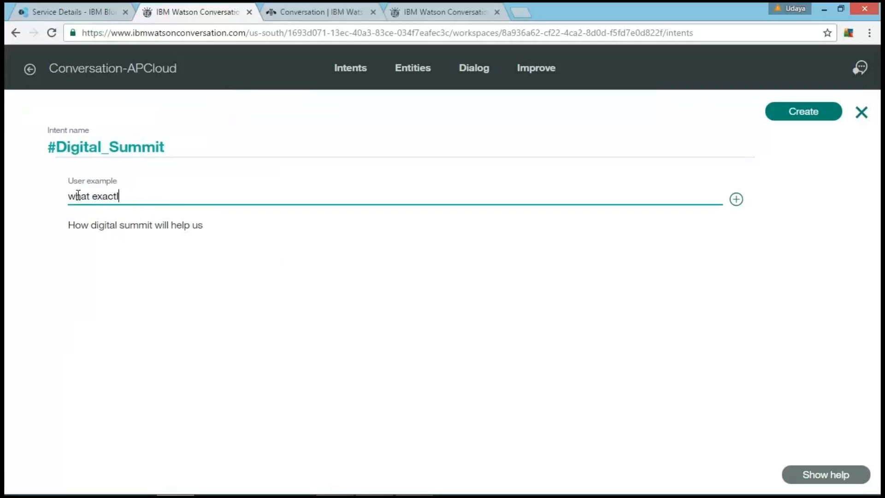
text(y Miracle is sho)
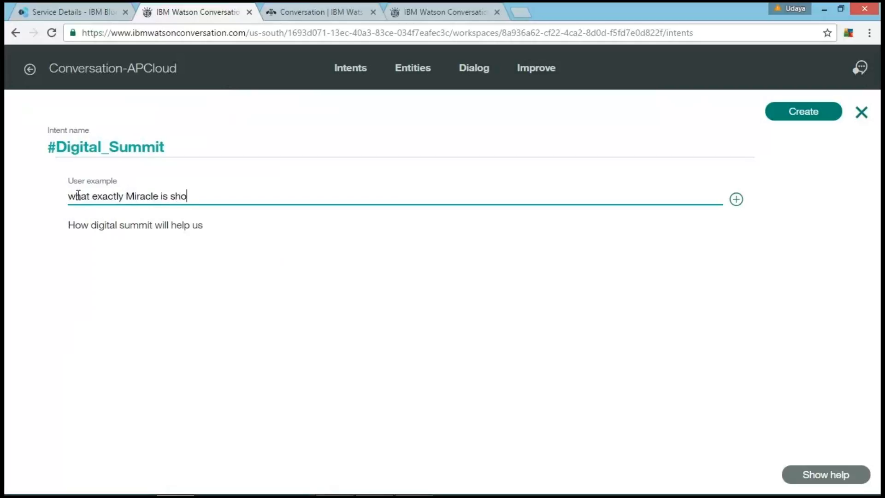
text(wcasing in Digital Summit)
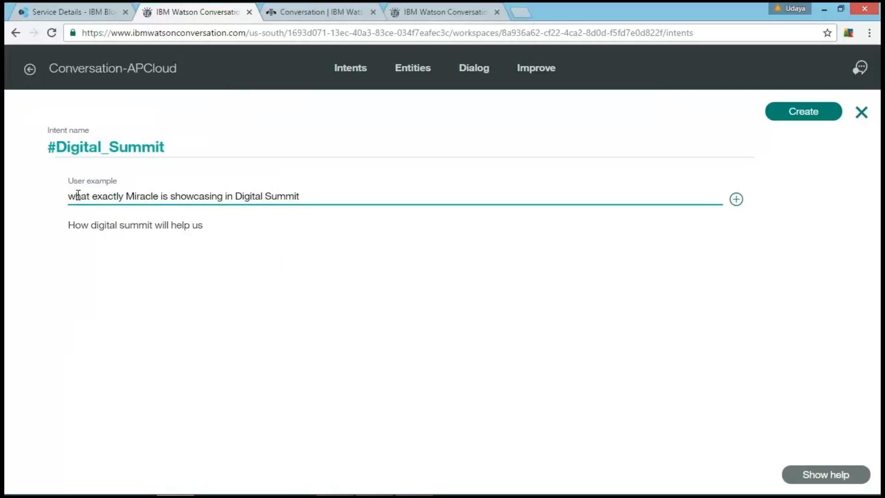
key(Return)
Step: Add the user example "What is Digital summit" to the Digital_Summit intent
text(W)
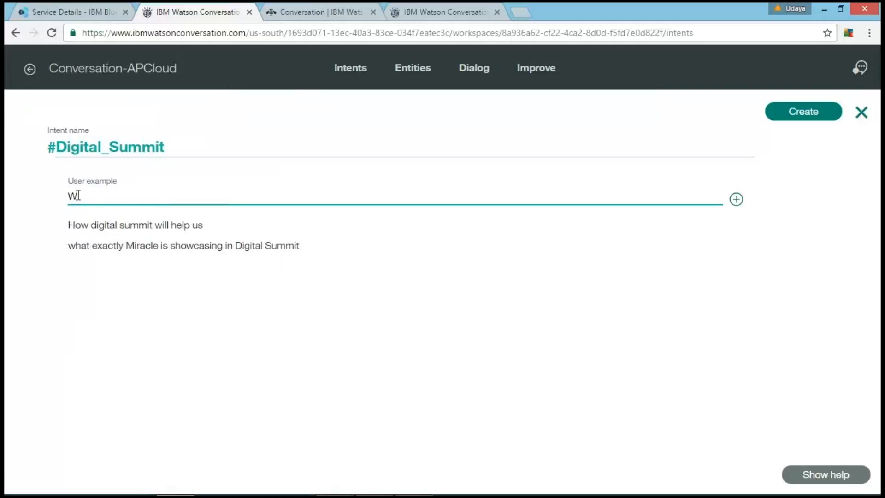
text(hat is Digital summit)
key(Return)
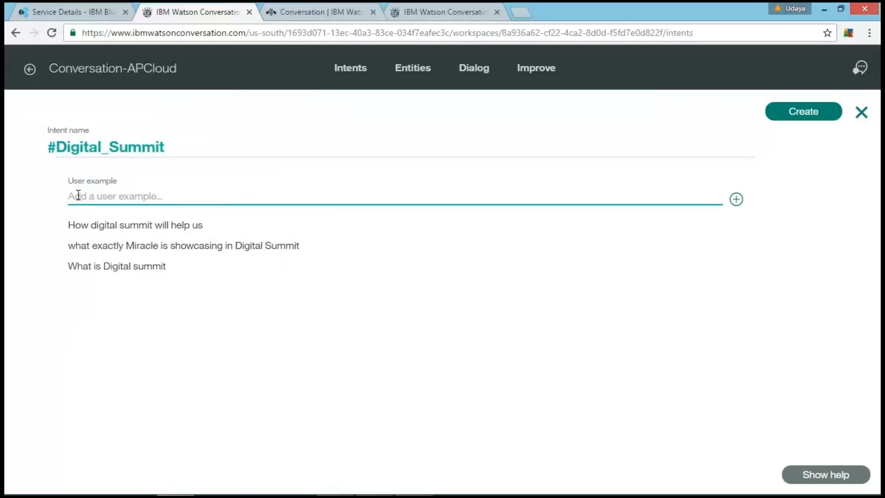
Step: Add the user example "what will be there in Digital Summit" to the Digital_Summit intent
text(what will be there in Digital)
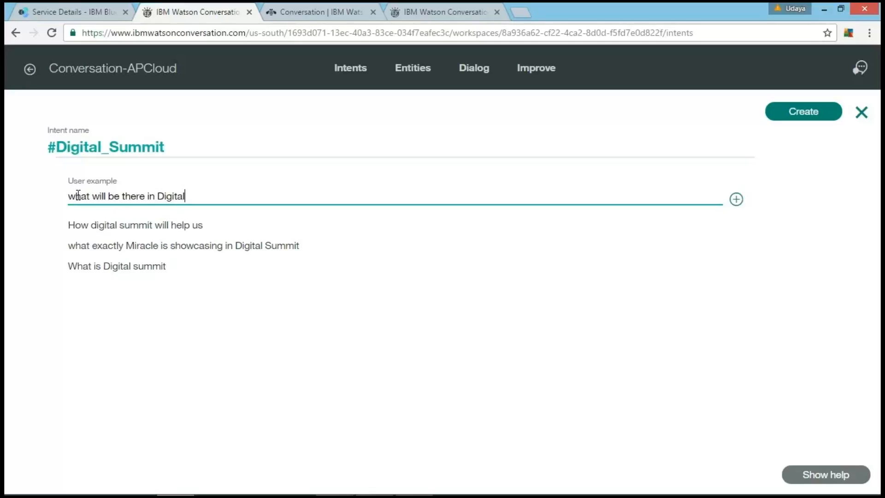
text( Summit)
key(Return)
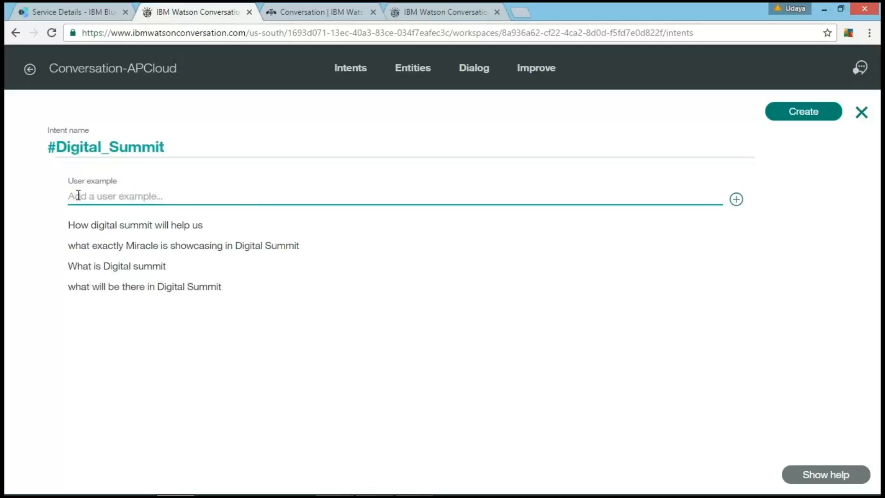
Step: Add the user example "what is the purpose of digital summit" to the Digital_Summit intent and create the intent
text(what is the purpose of digi)
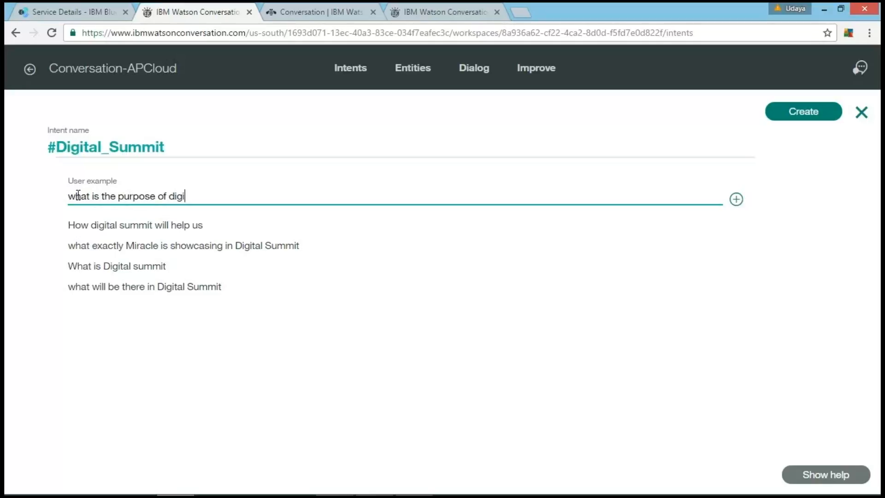
text(tal summit)
key(Return)
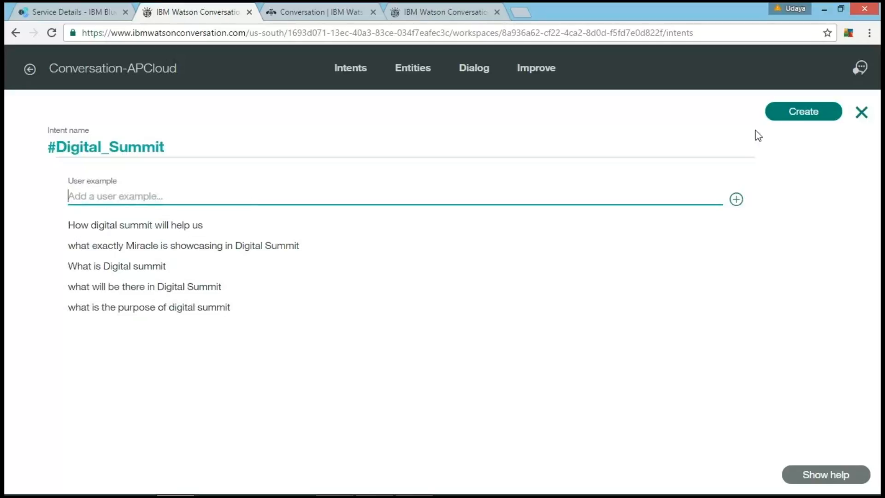
click(790, 118)
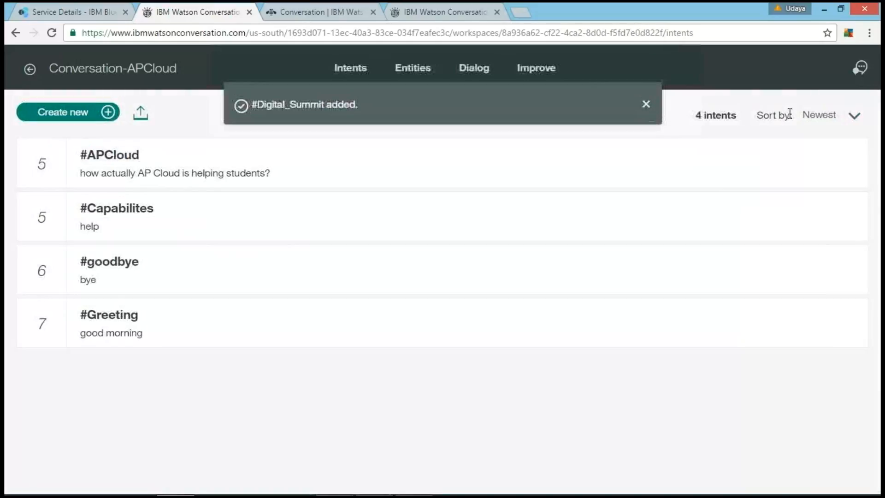
Step: Start another new intent and name it MiracleInfo
click(48, 119)
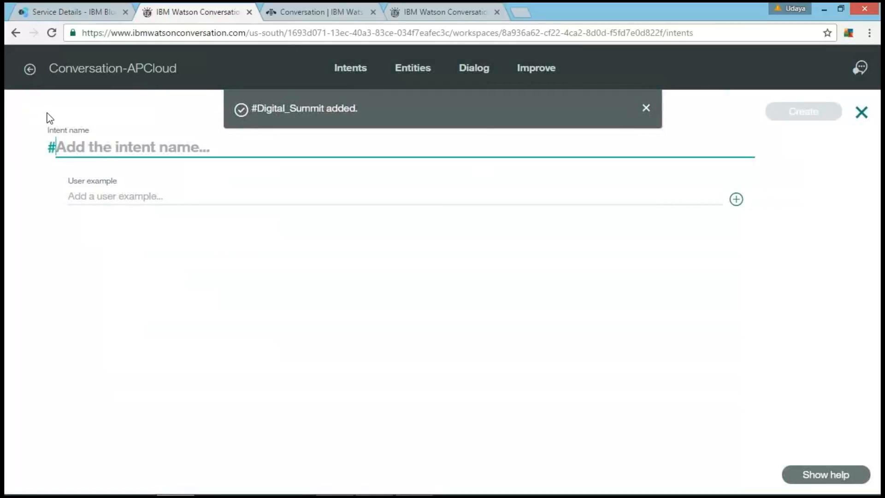
text(Mirac)
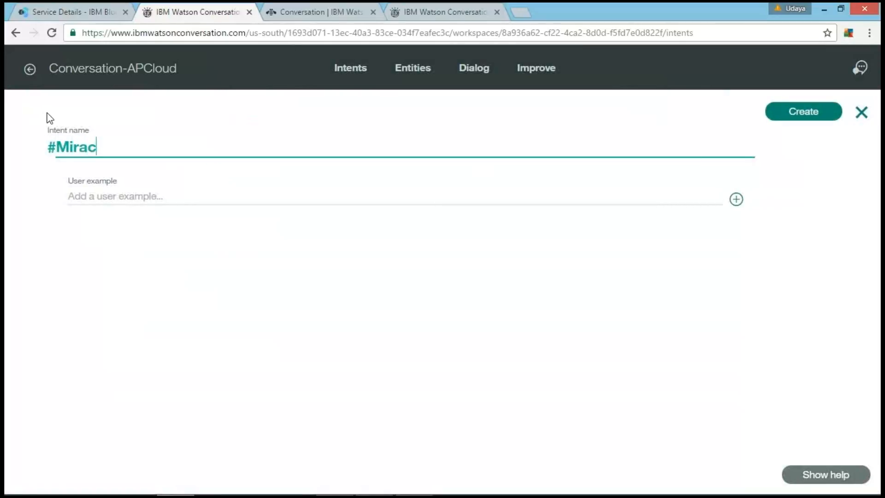
text(leInfo)
Step: Add the user example "Tell me about Miracle" to the MiracleInfo intent
click(97, 199)
text(Te)
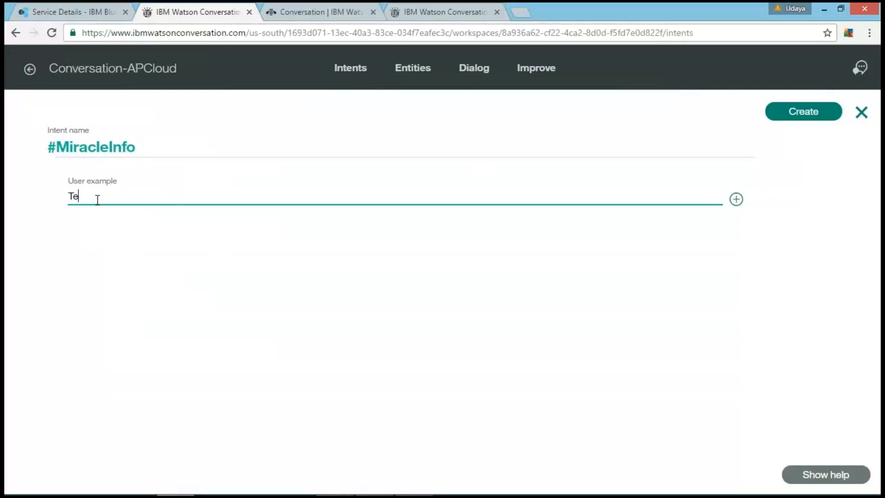
text(ll me about Miracle)
key(Return)
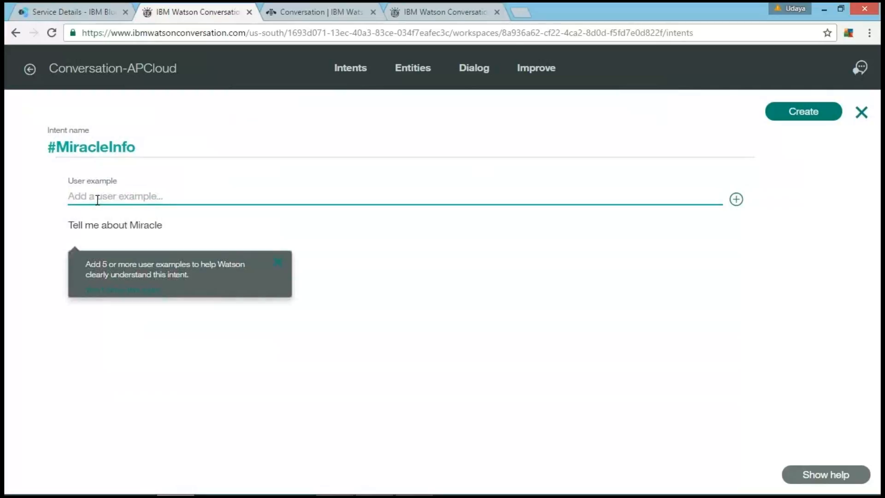
Step: Add the user example "Tell me what exactly Miraclesoft is?" to the MiracleInfo intent
text(Te)
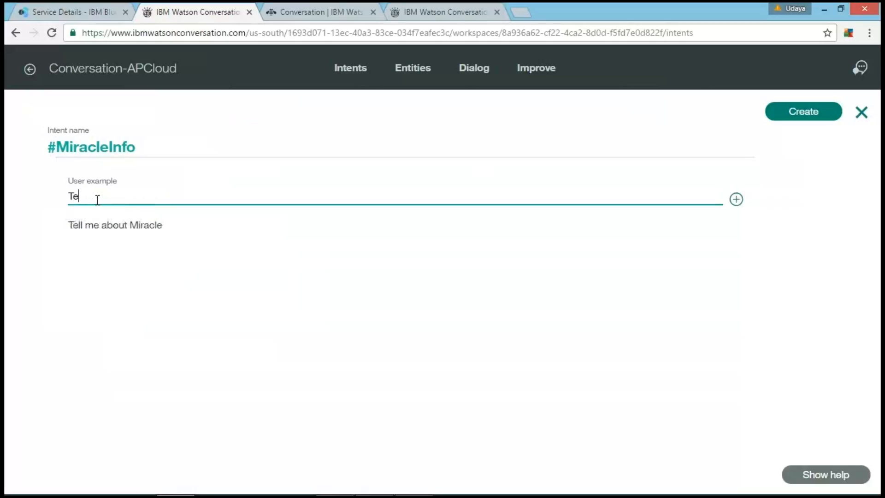
text(ll me what exactly Mira)
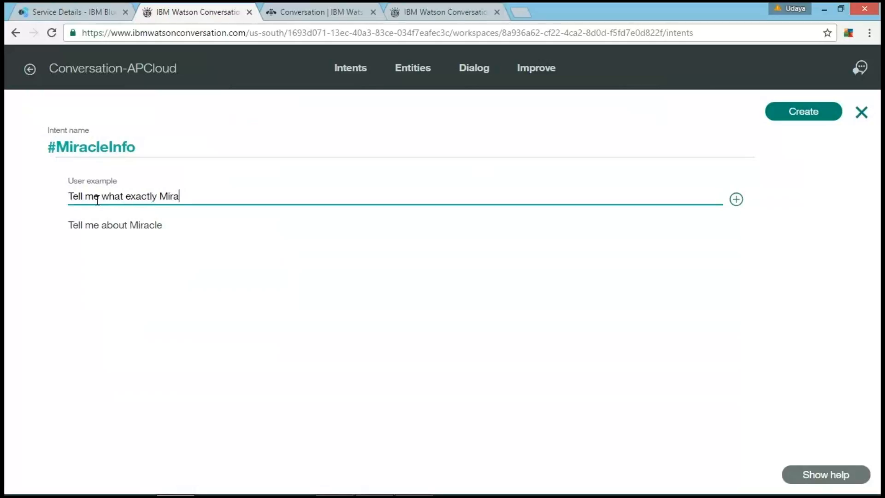
text(clesoft is?)
key(Return)
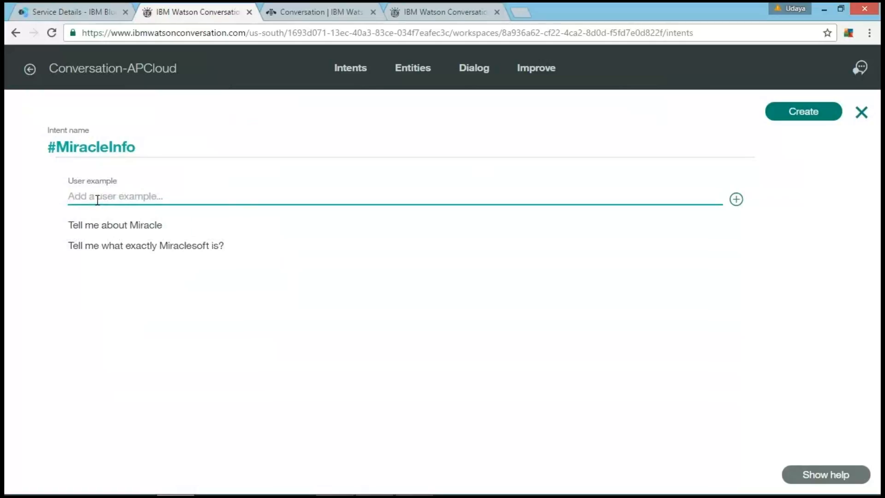
Step: Add the user example "what is MIracle doing" to the MiracleInfo intent
text(what a)
key(BackSpace)
text(is MIracle)
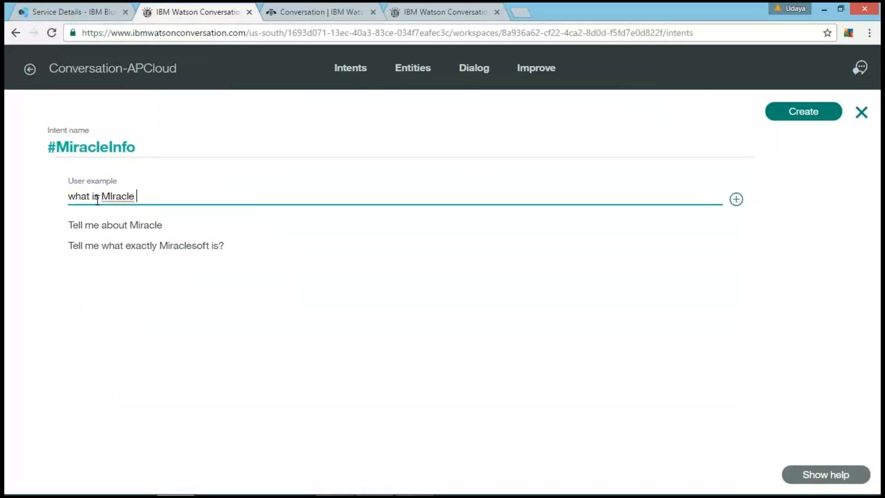
text( doing)
key(Return)
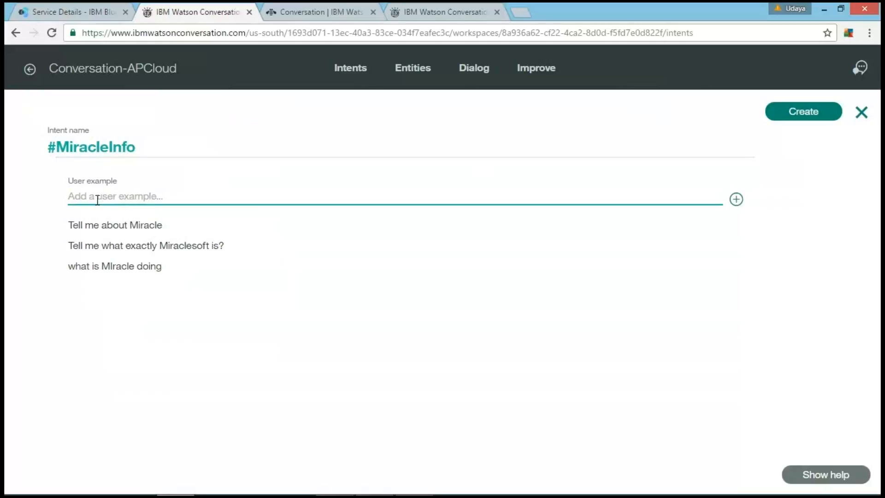
Step: Add the user example "Who is Miraclesoft" to the MiracleInfo intent
text(Who is MIc)
key(BackSpace)
key(BackSpace)
text(iraclesoft)
key(Return)
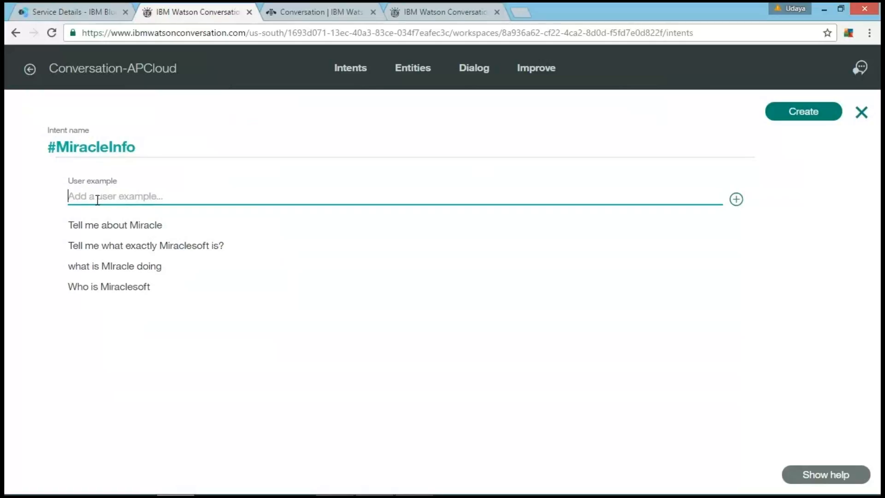
Step: Add the user example "who made you" to the MiracleInfo intent and create the intent
text(who made you)
key(Return)
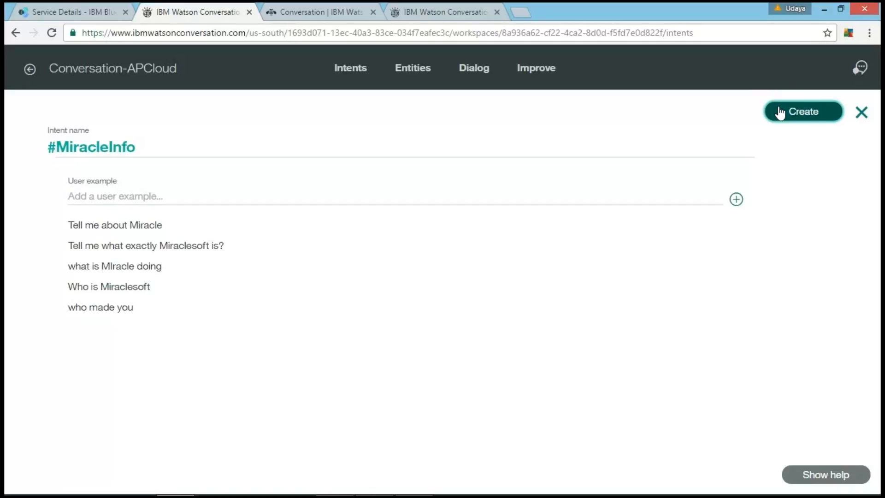
click(780, 112)
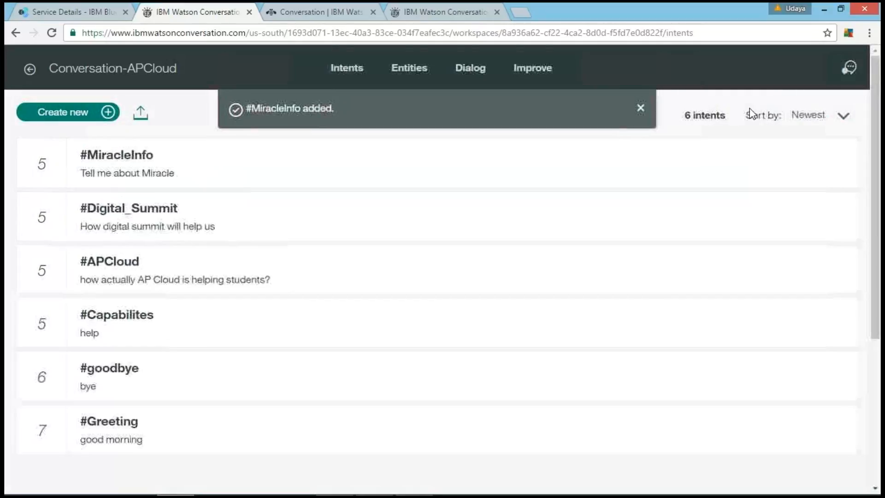
Step: Start another new intent and name it Sessions
click(57, 114)
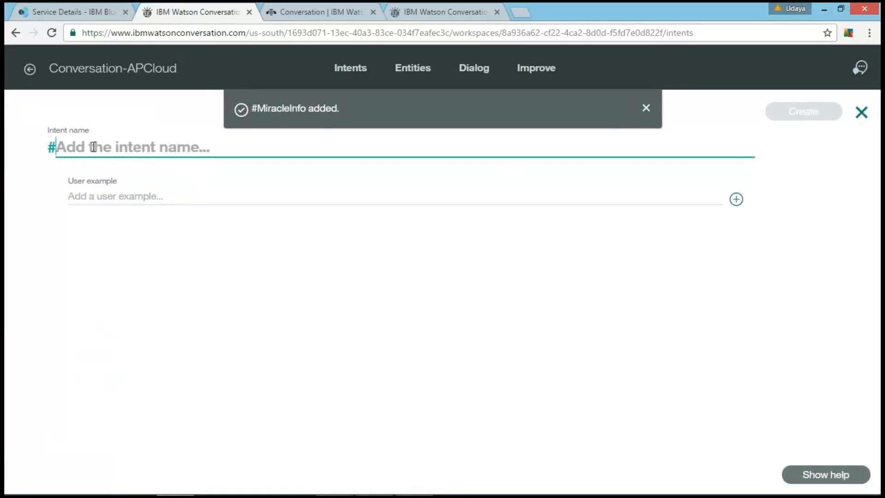
text(Se)
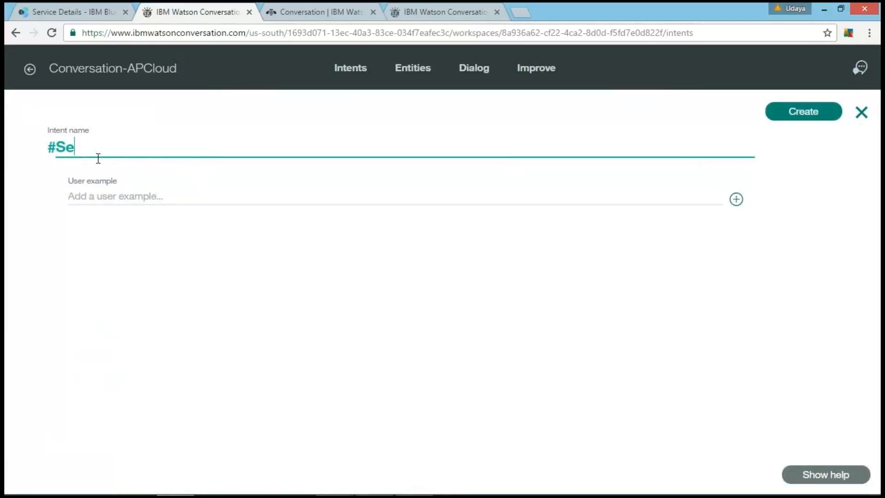
text(ssions)
Step: Add the user examples "sessions?" and "sessions timings" to the Sessions intent
click(105, 194)
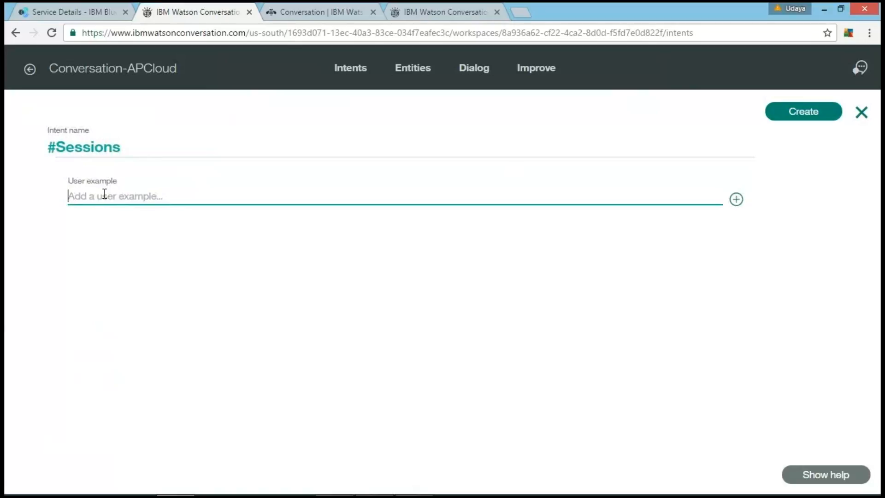
text(sessi)
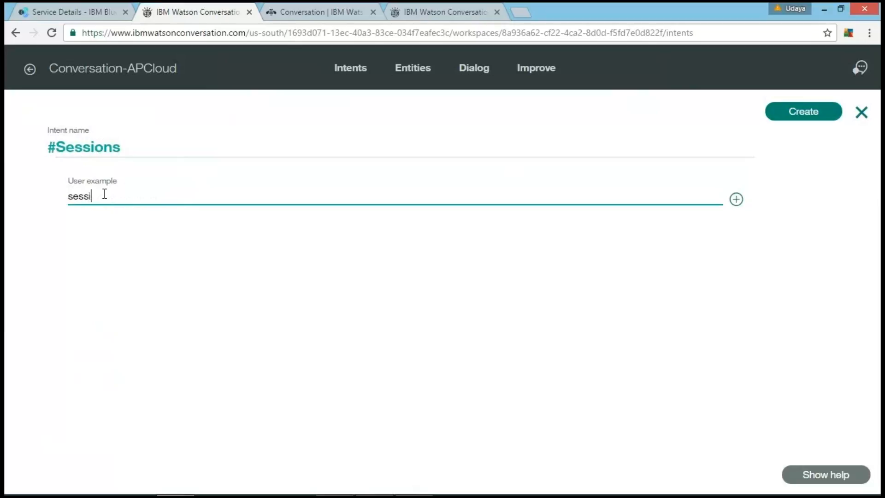
text(ons?)
key(Return)
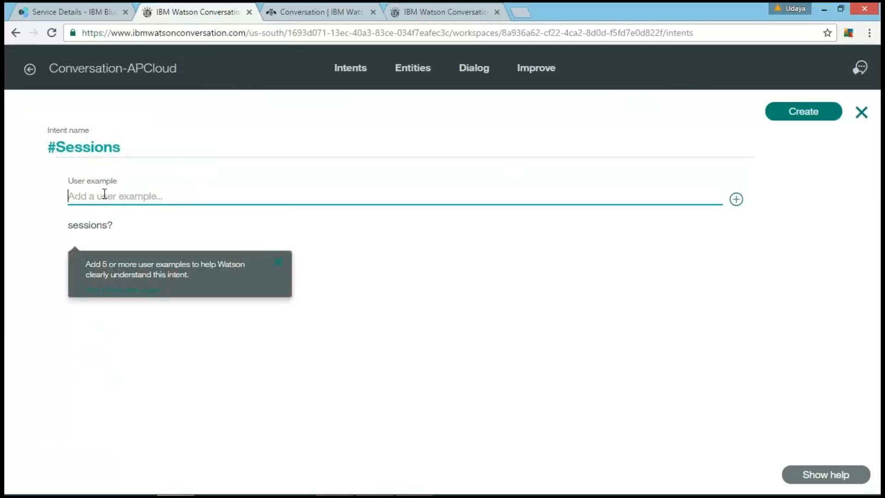
text(sessions timings)
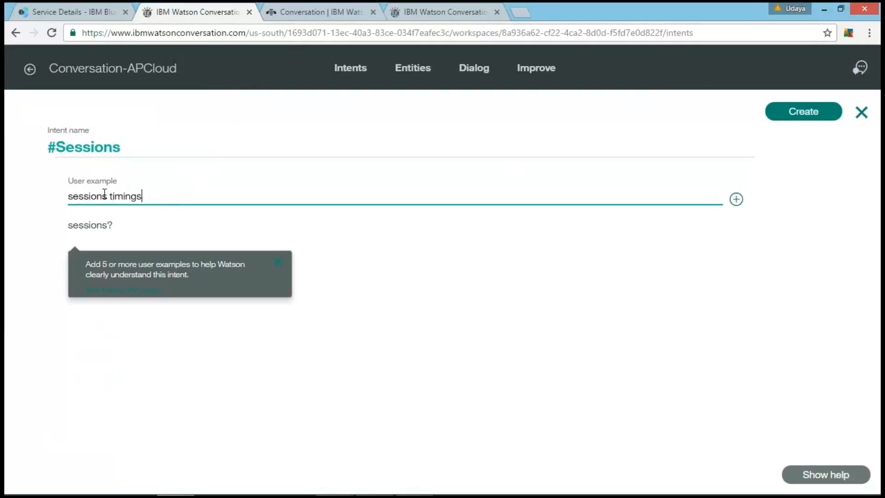
key(Return)
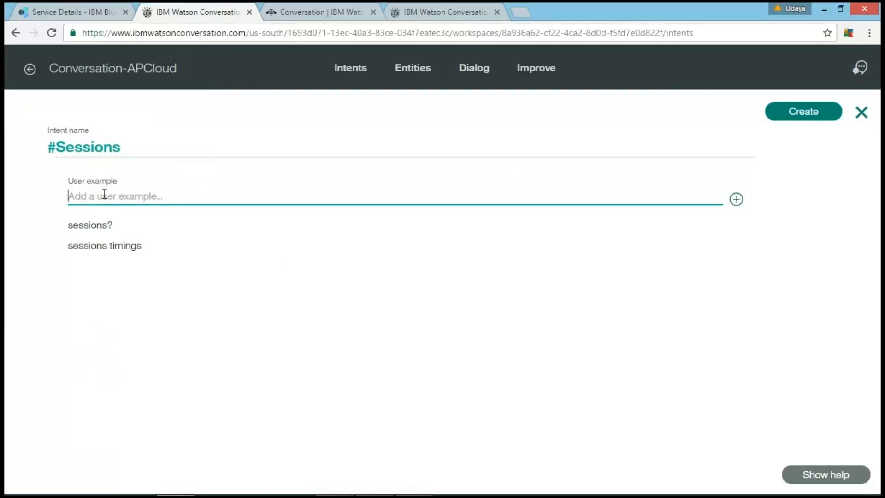
Step: Add the user example "what sort of sessions are available?" to the Sessions intent
text(what sort of )
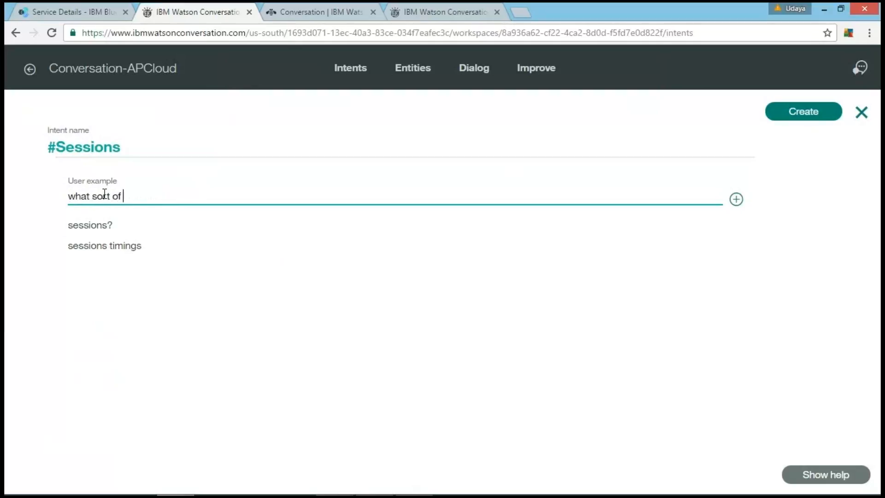
text(sessions are available?)
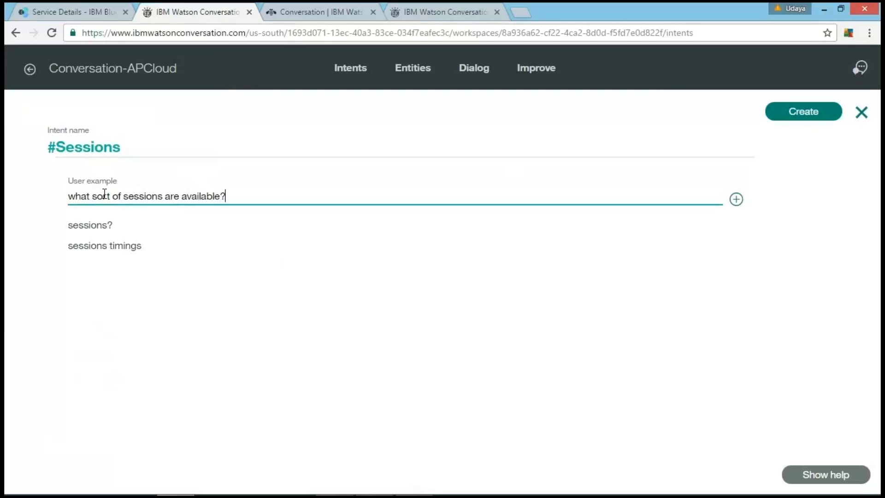
key(Return)
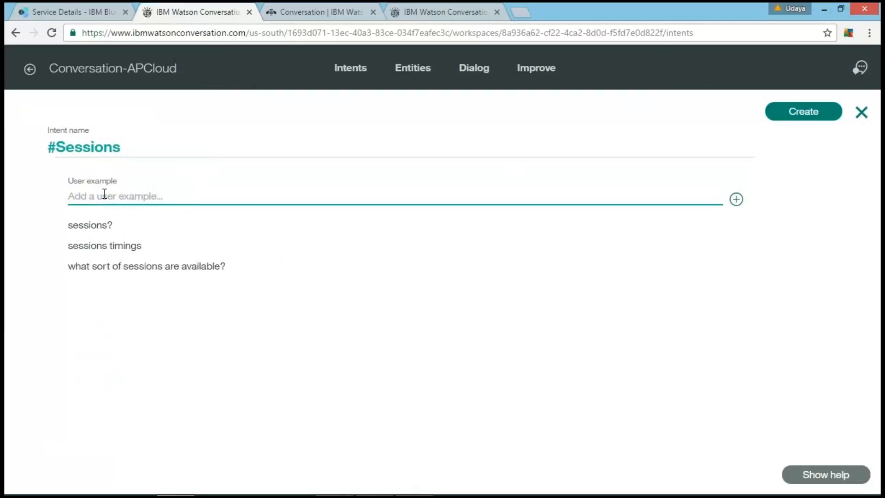
Step: Add the user example "what will be there in the sessions" to the Sessions intent
text(what will be there in the )
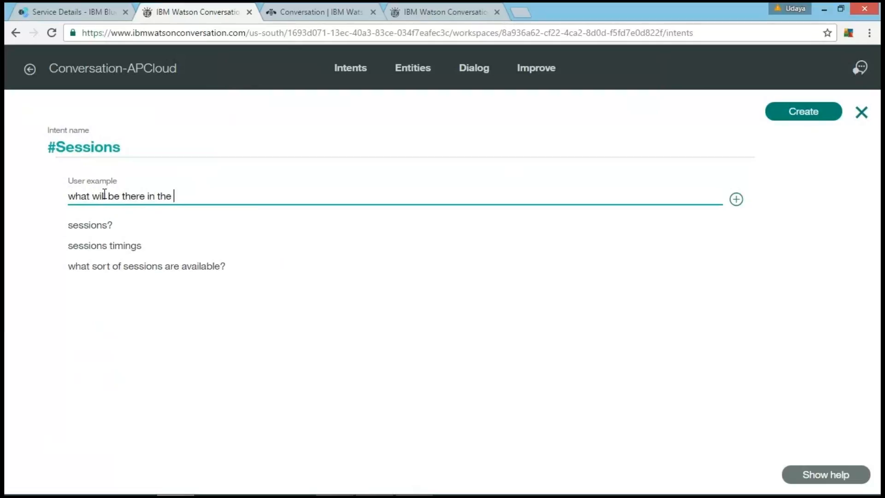
text(sessions)
key(Return)
Step: Add the user example "who will be giving the sessions" to the Sessions intent and create the intent
text(who will be giving the sessions)
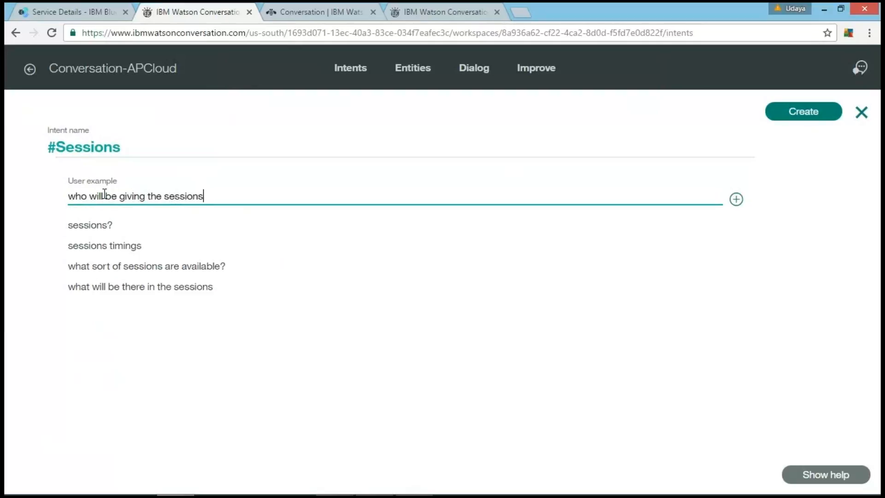
key(Return)
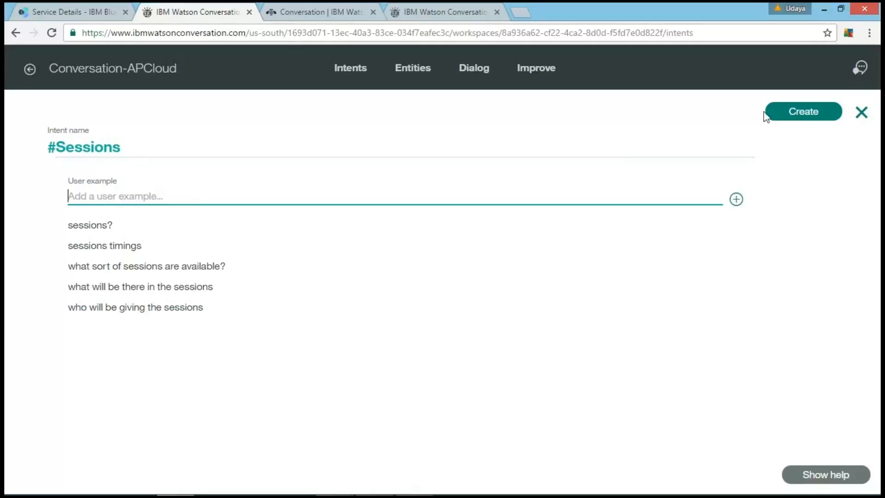
click(808, 121)
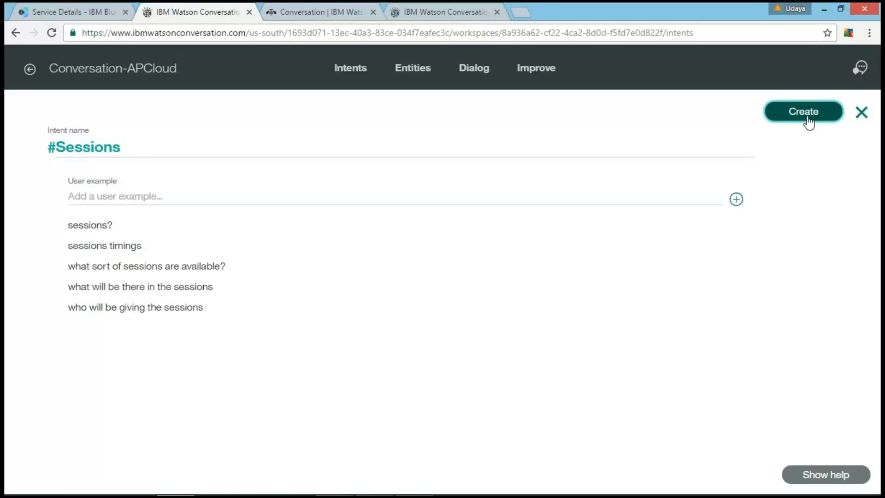
click(808, 119)
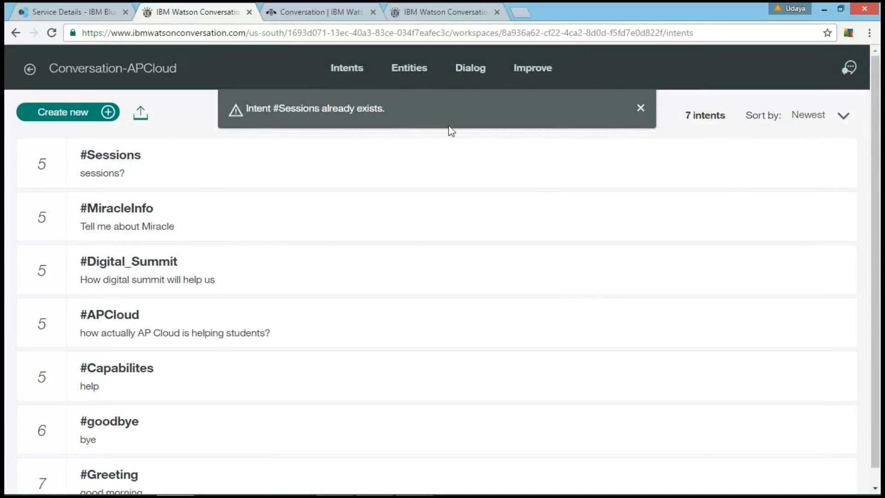
Step: Review the list of intents and expand MiracleInfo to view its user examples
scroll(210, 235, down, 1)
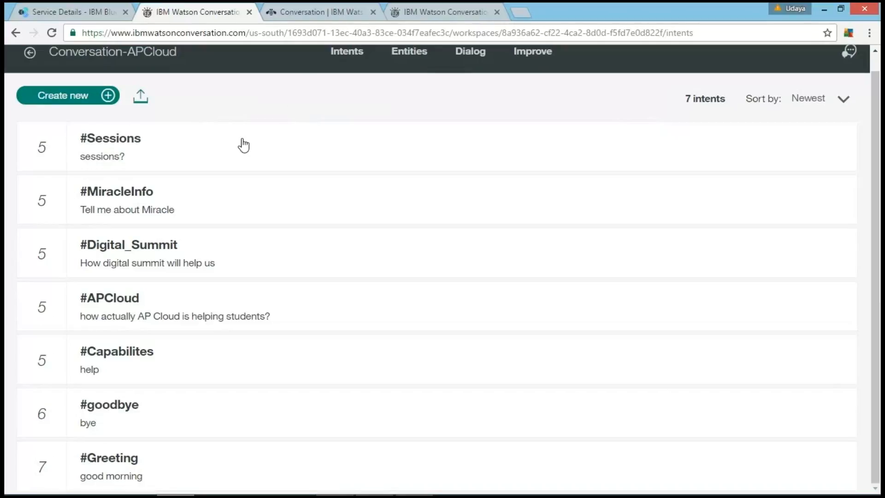
scroll(243, 145, up, 1)
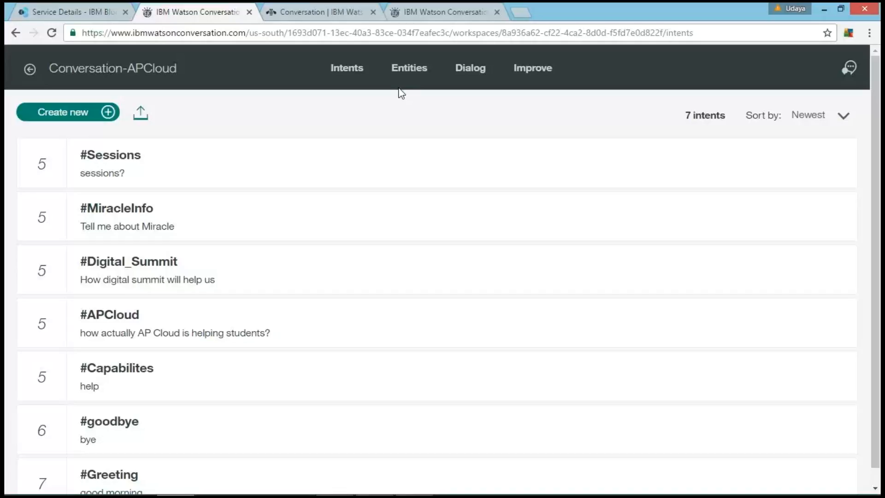
click(179, 227)
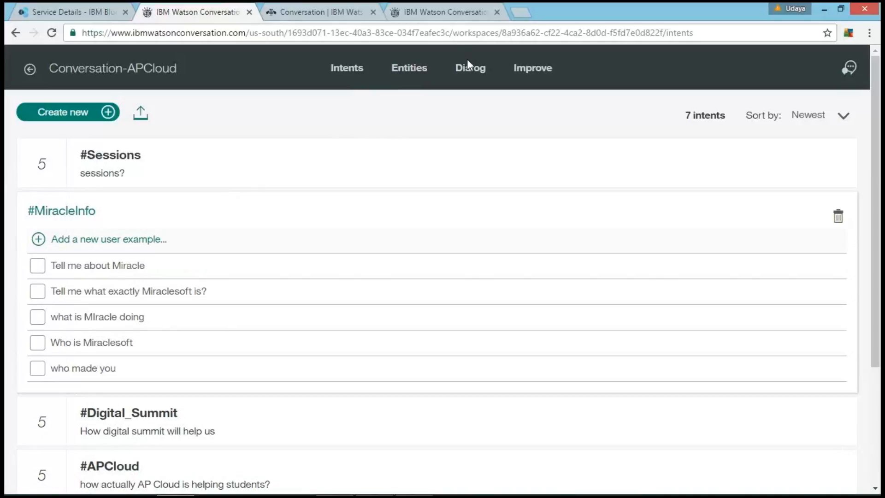
Step: Start a new entity in the workspace and name it about_APCloud
click(416, 70)
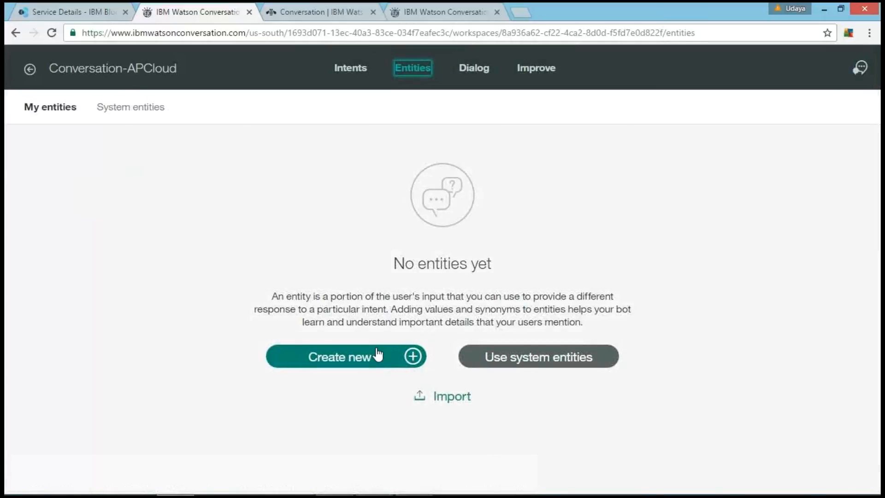
click(369, 359)
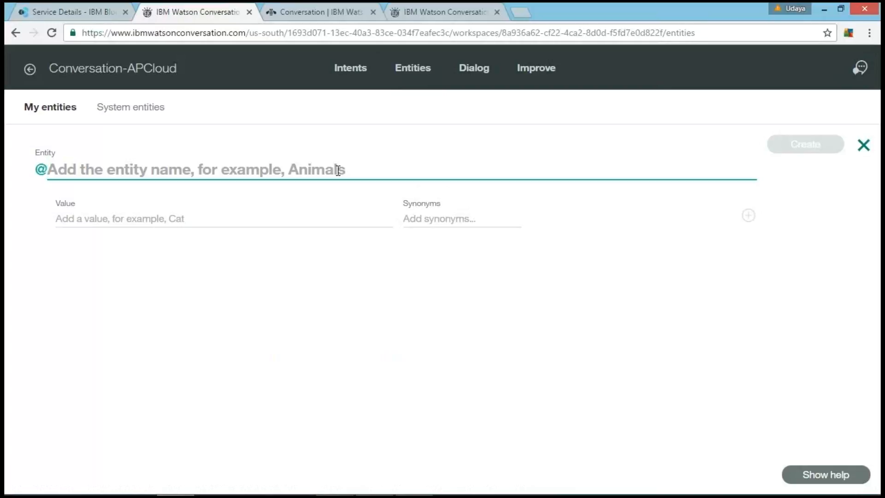
text(about_)
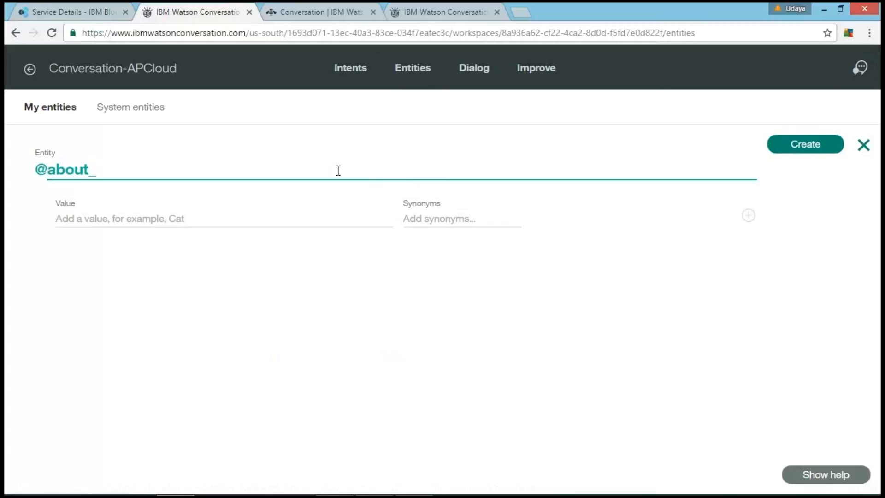
text(APCloud)
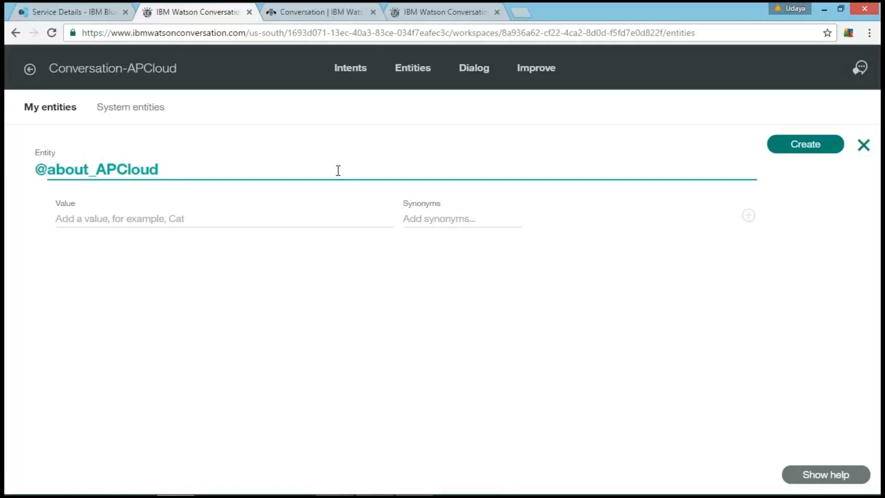
Step: Enter "AP Cloud" as the value of the about_APCloud entity
click(270, 217)
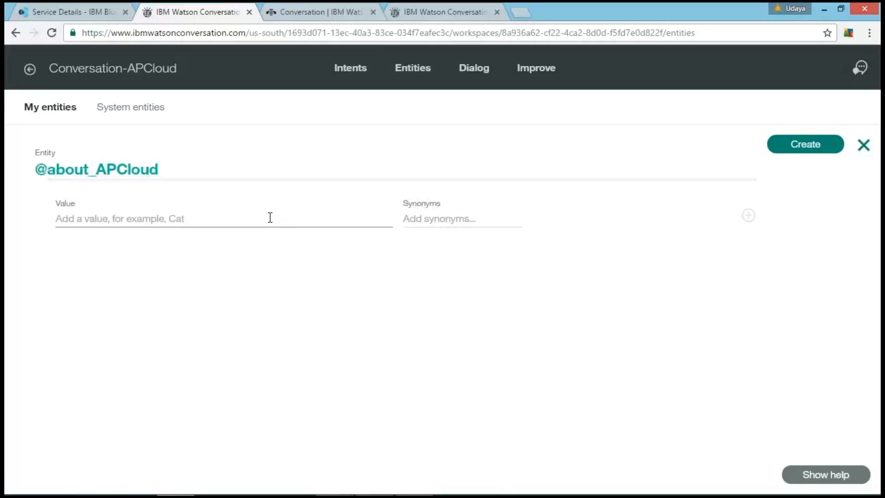
text(AP)
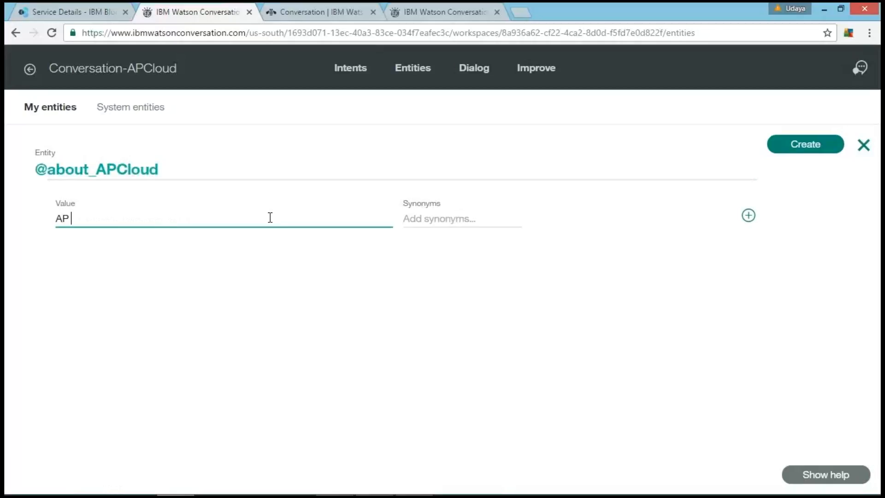
text( Cloud)
key(Tab)
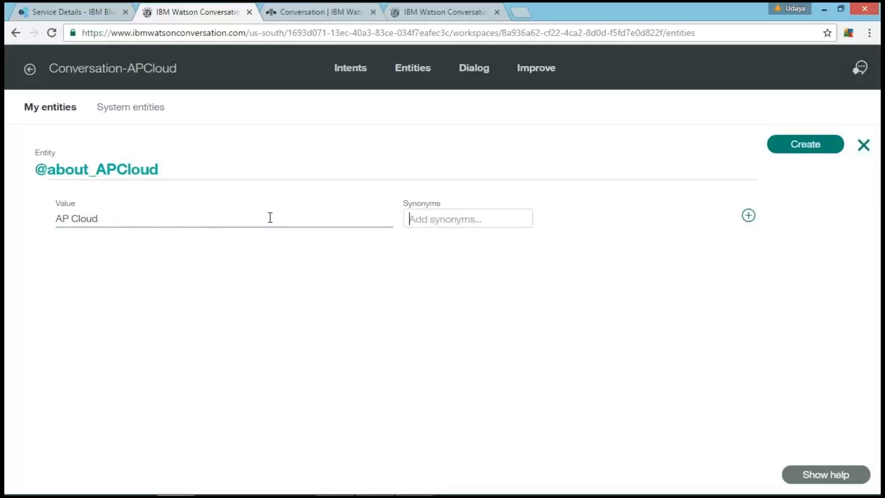
Step: Enter the synonyms "APCloud" and "APCLoud" for the AP Cloud value and create the about_APCloud entity
text(APCloud)
key(Return)
text(APCLoud)
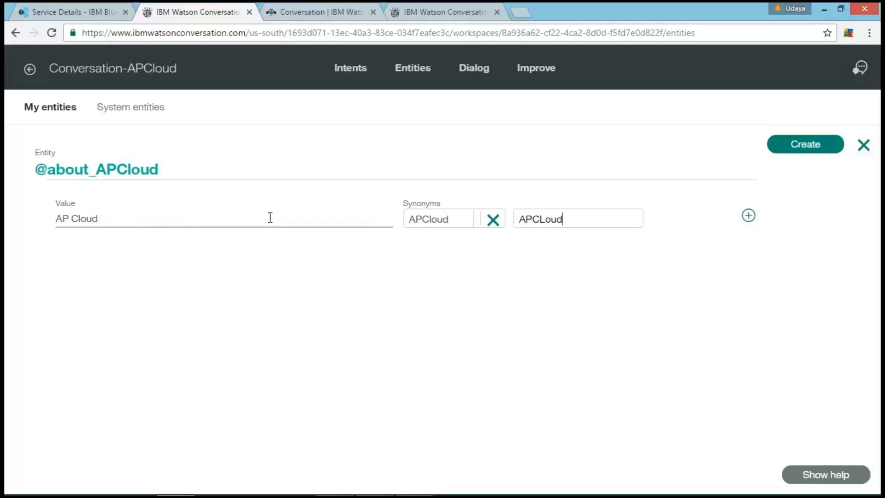
click(784, 150)
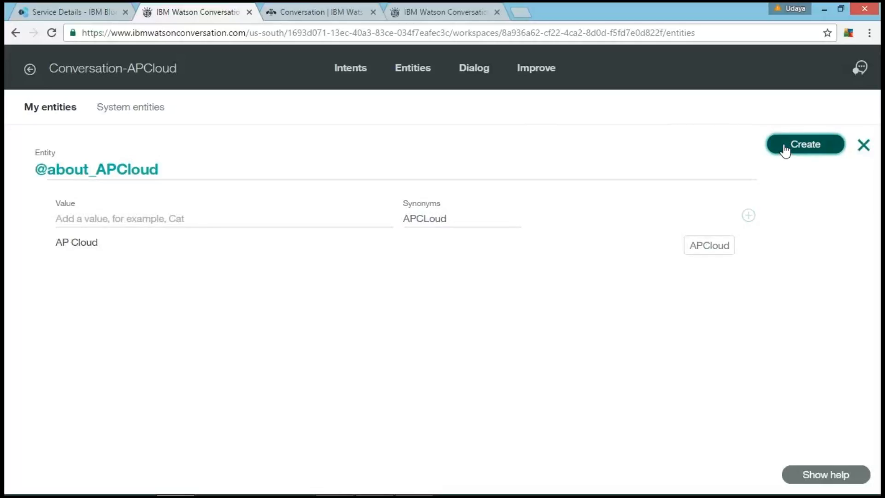
click(785, 151)
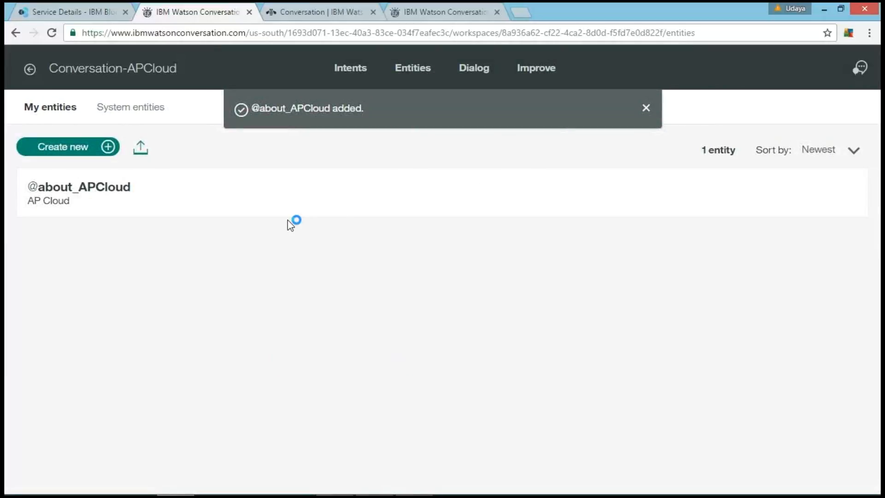
Step: Start a new entity named Company and enter "Miracle" as its value
click(71, 149)
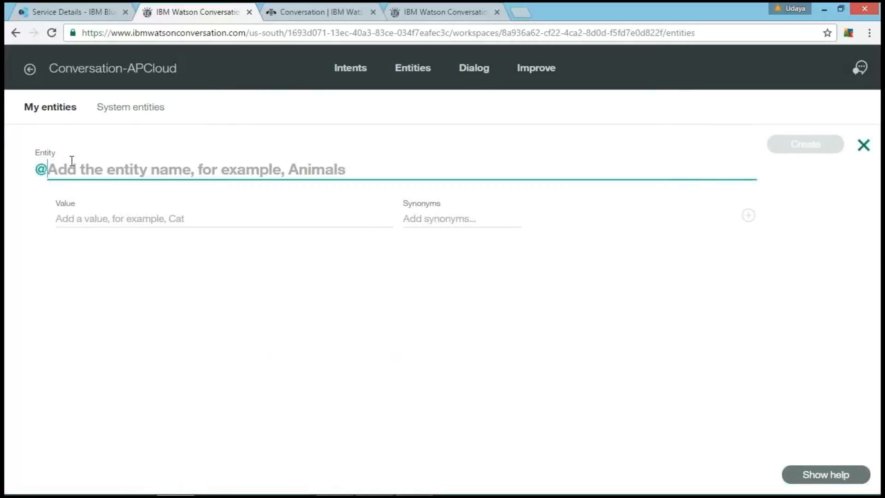
text(Cp)
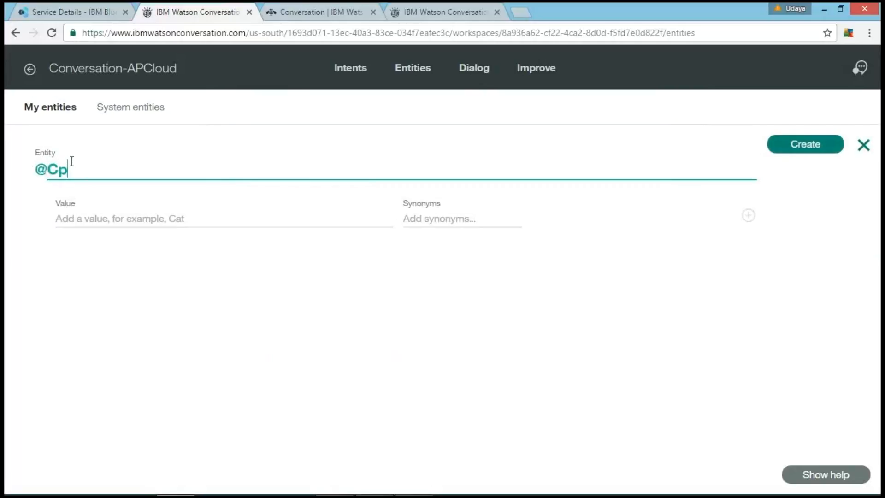
key(BackSpace)
text(ompany)
click(89, 220)
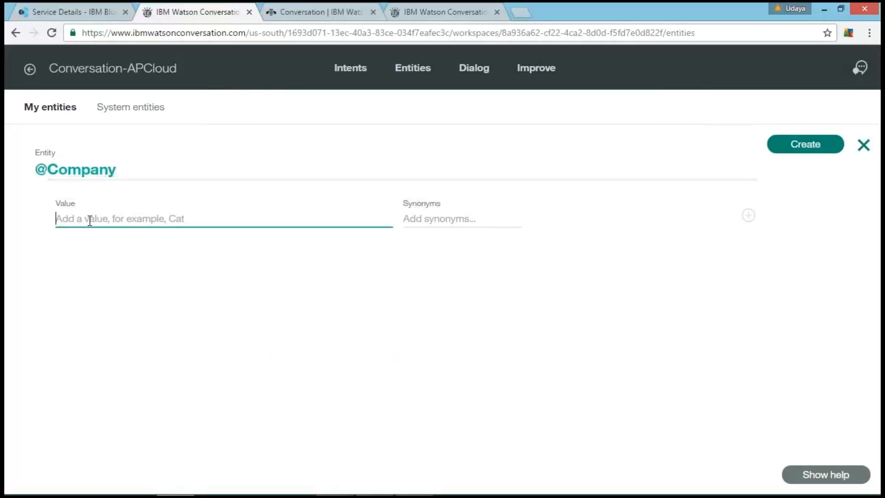
text(Miracle)
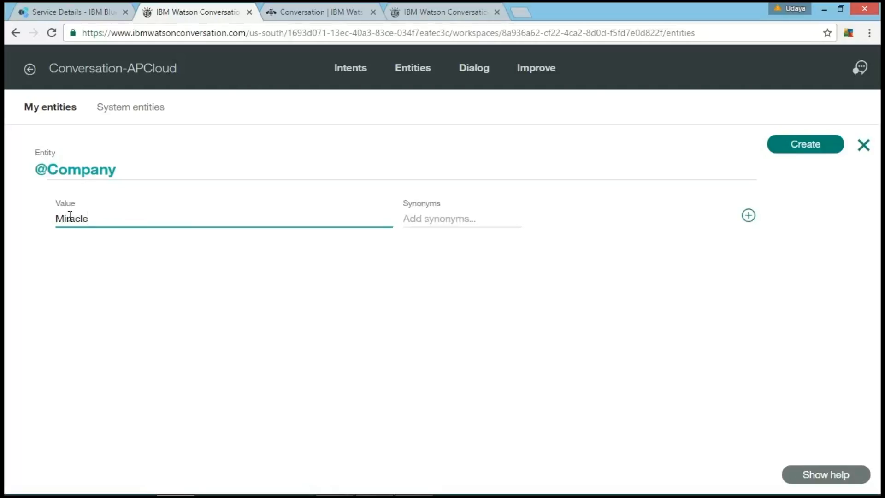
Step: Enter the synonyms "Miraclesoft" and "Miracle Software Systems" for the Miracle value and create the Company entity
click(445, 217)
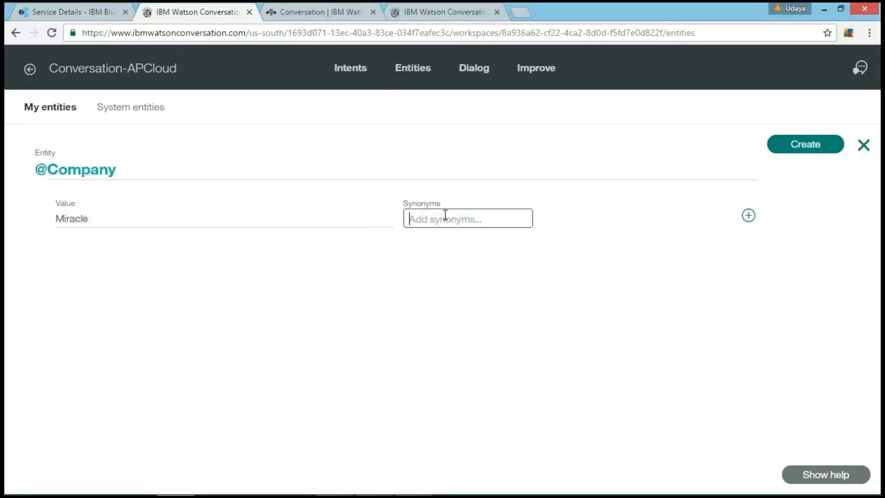
text(Miraclesoft)
key(Return)
text(Miracle Softa)
key(BackSpace)
text(ware Systems)
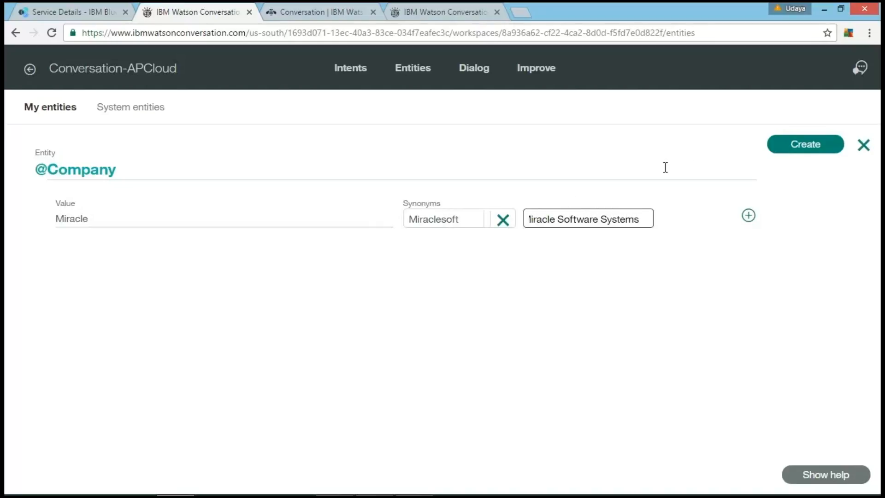
click(805, 145)
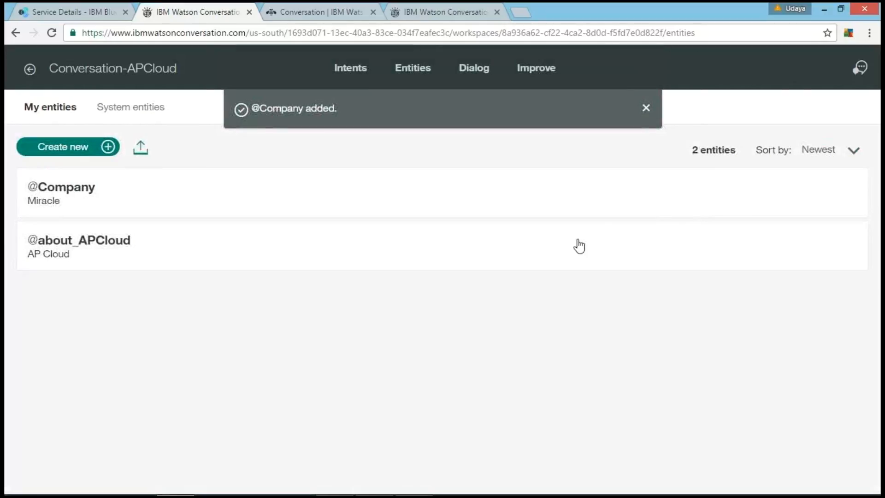
Step: Expand the about_APCloud and Company entities to check their values and synonyms
click(114, 247)
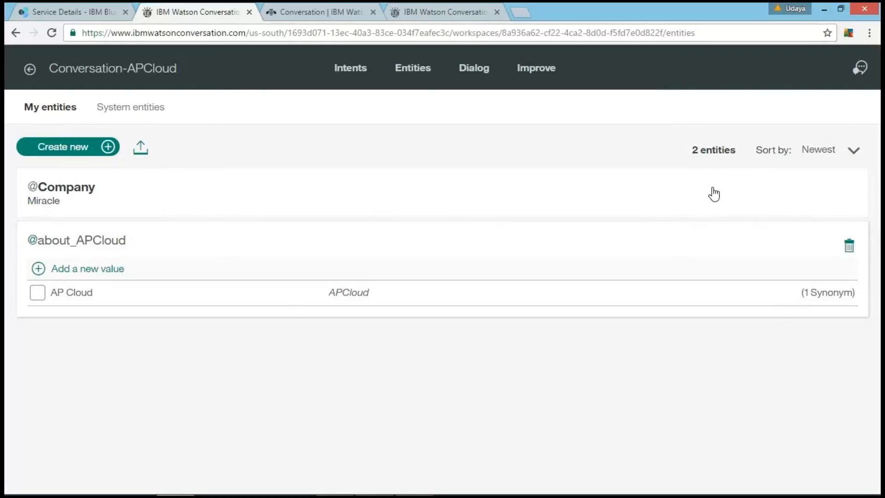
click(563, 179)
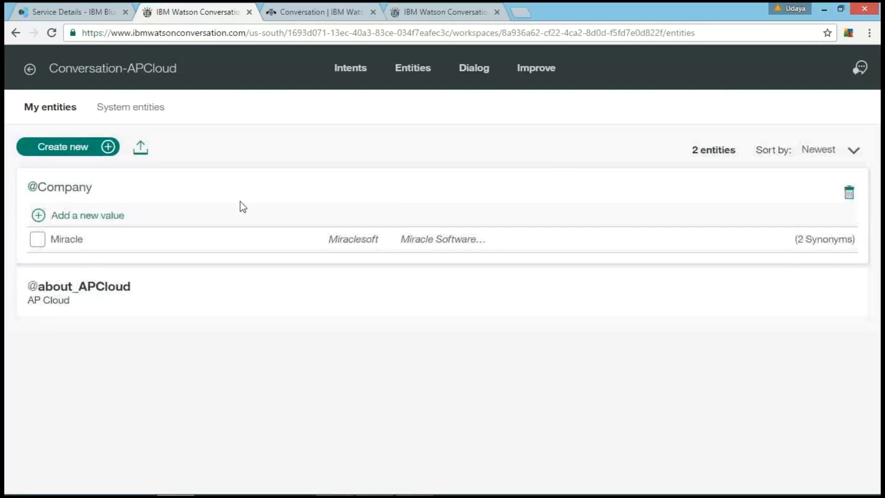
Step: Start a new entity named Digital_Summit and enter "Digital Summit" as its value
click(46, 152)
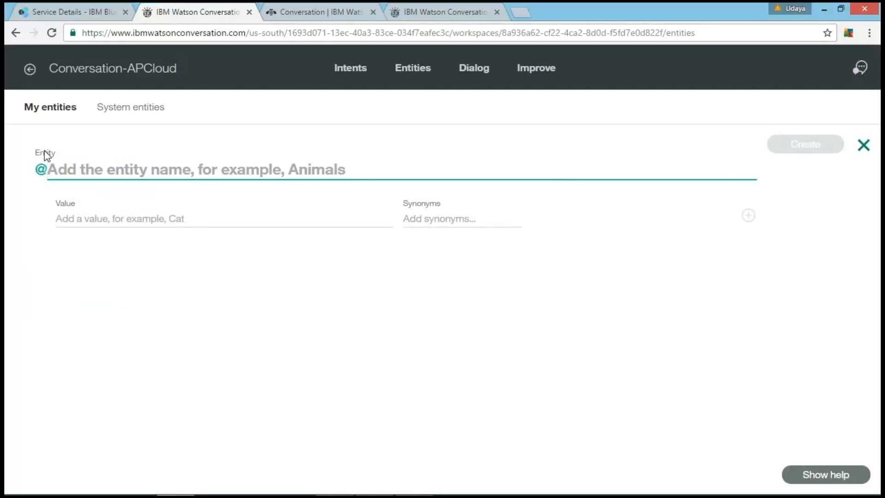
text(Digital)
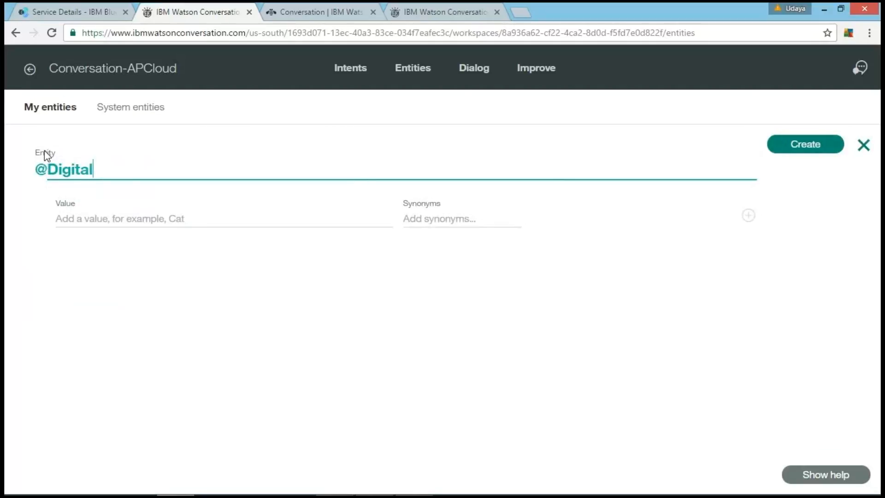
text(_Summit)
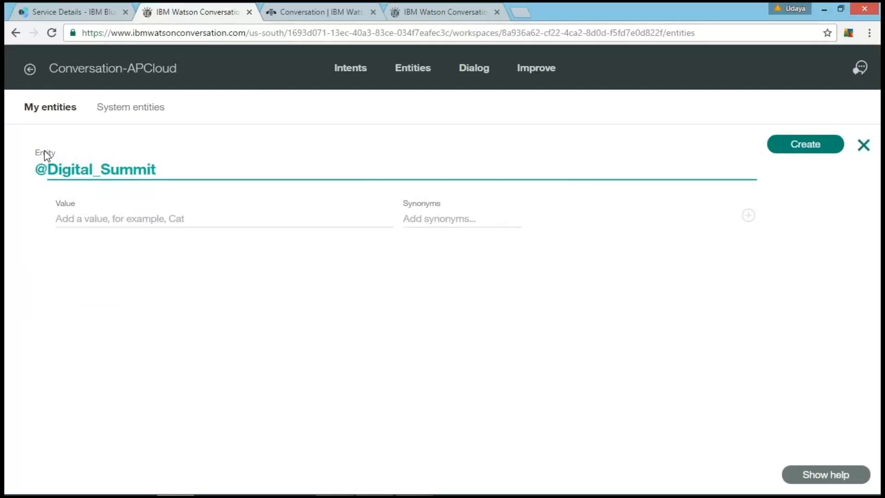
click(77, 219)
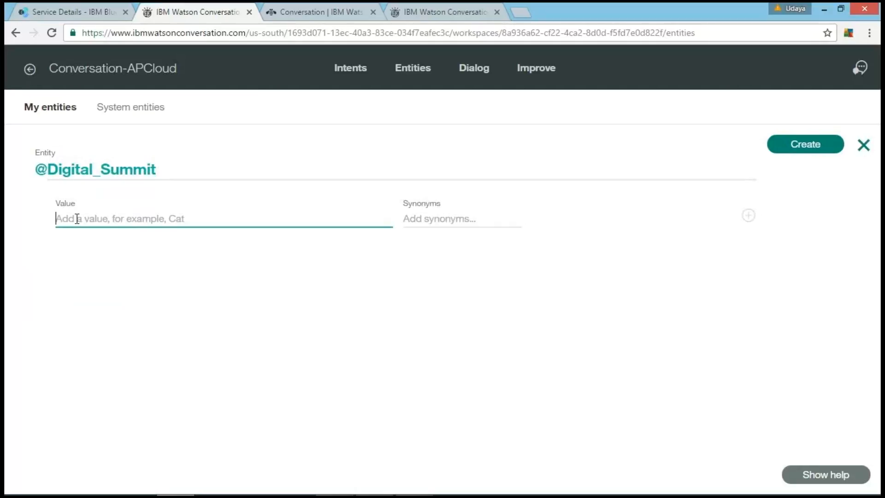
text(Digital Summit)
key(Tab)
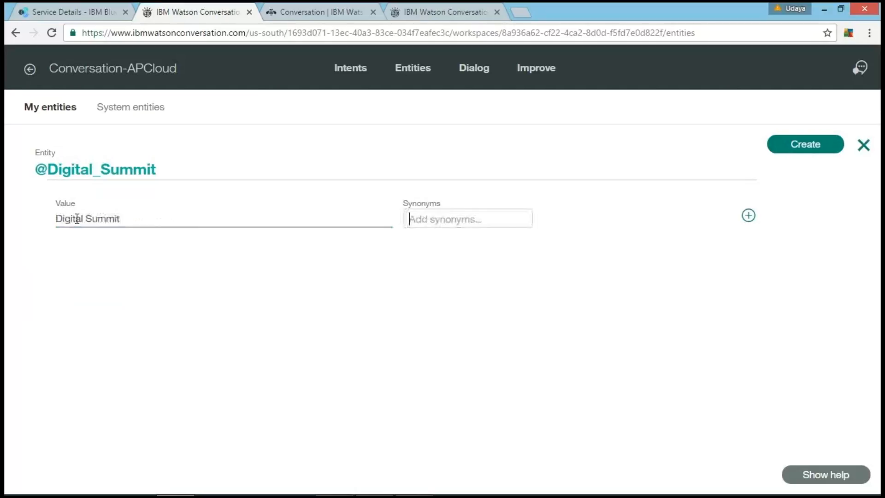
Step: Add the synonym "Digital Summit-16" to the Digital Summit value
text(Digital Summit-16)
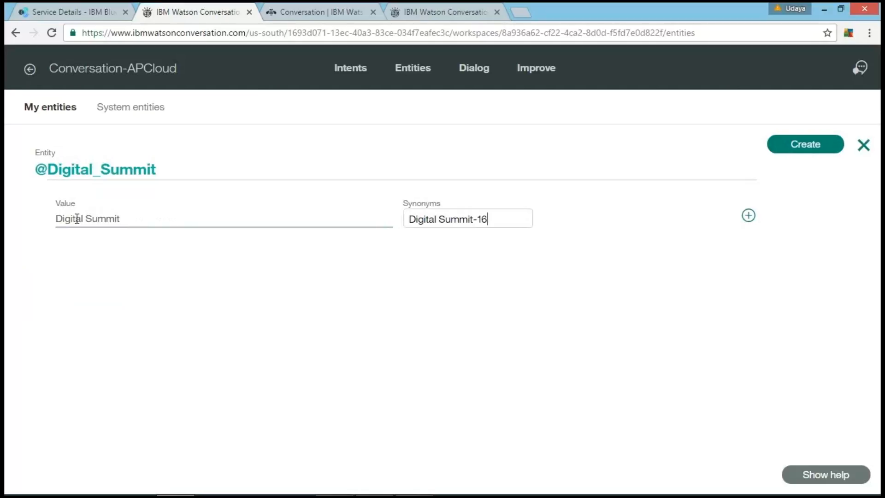
key(Return)
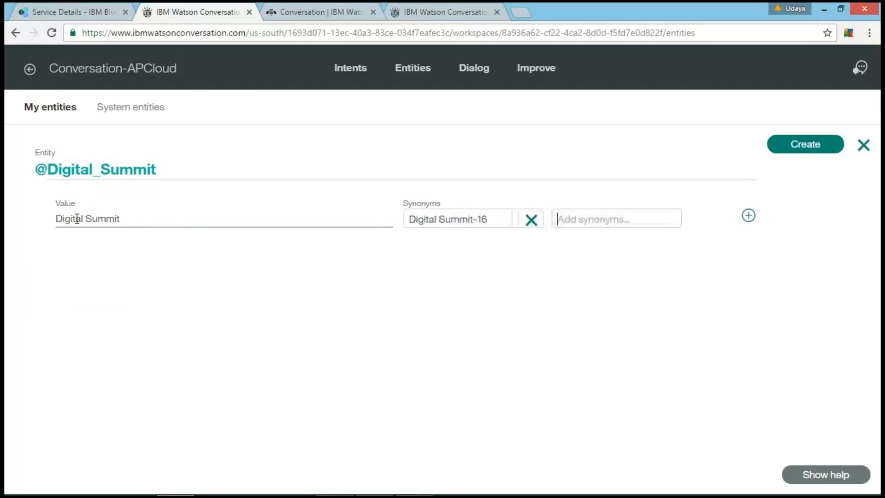
Step: Add the synonym "Summit" to the Digital Summit value and create the Digital_Summit entity
text(Summit)
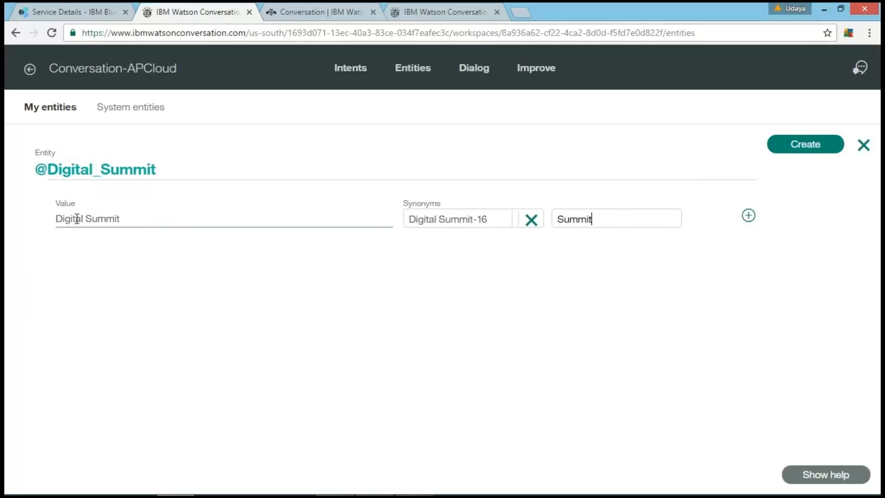
click(790, 148)
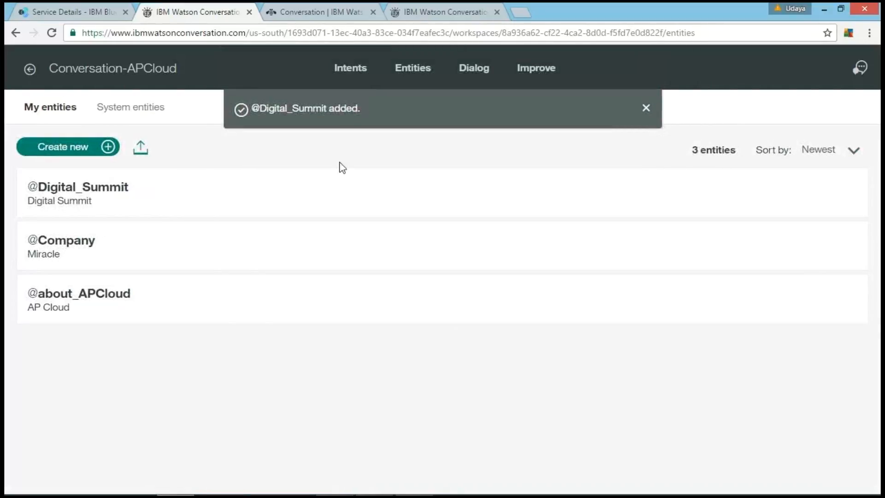
Step: Start a new entity named Speakers and enter "Speaker" as its value
click(69, 149)
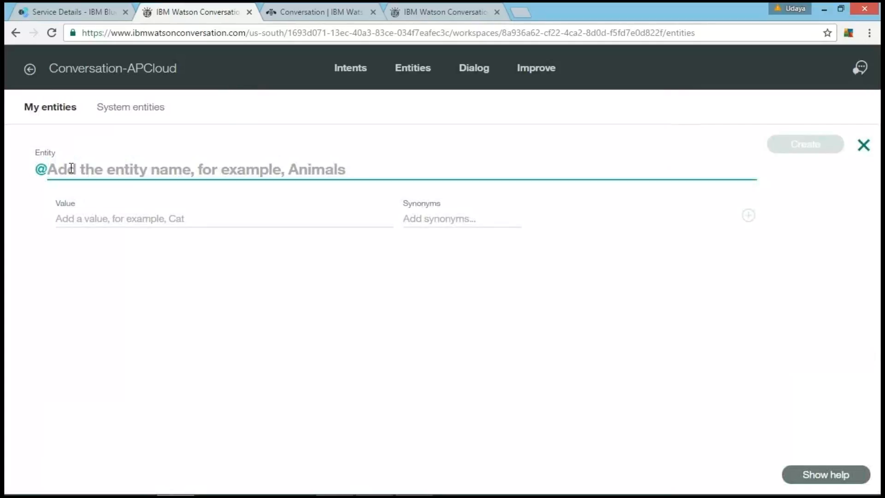
text(Speakers)
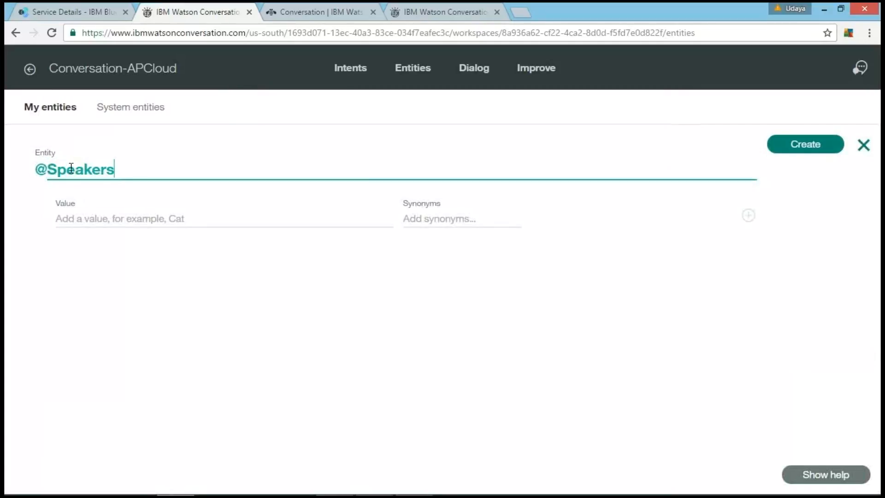
click(89, 213)
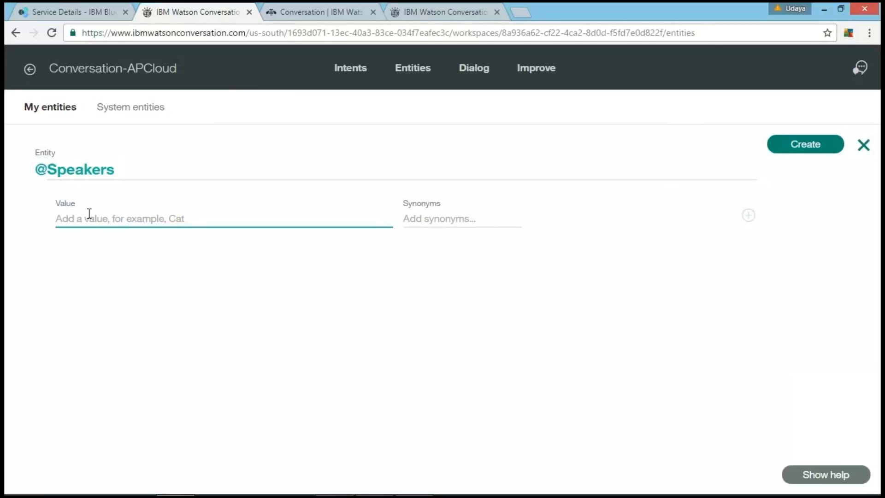
text(Spea)
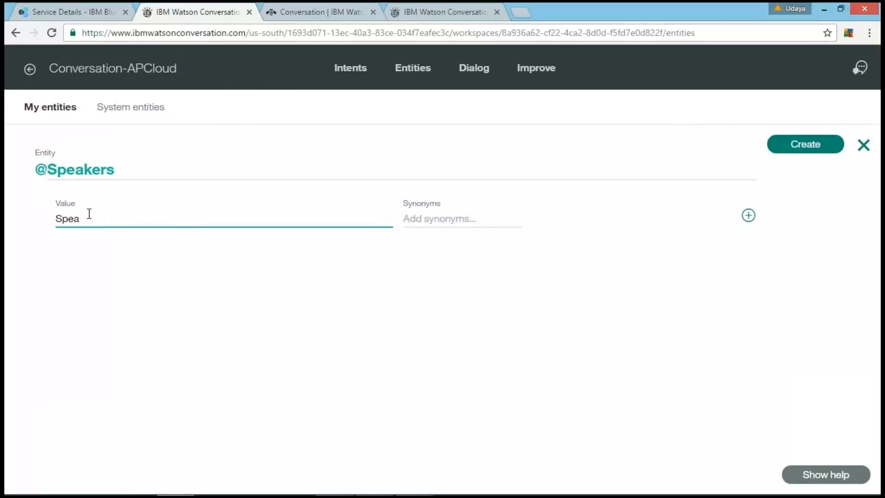
text(ker)
key(Tab)
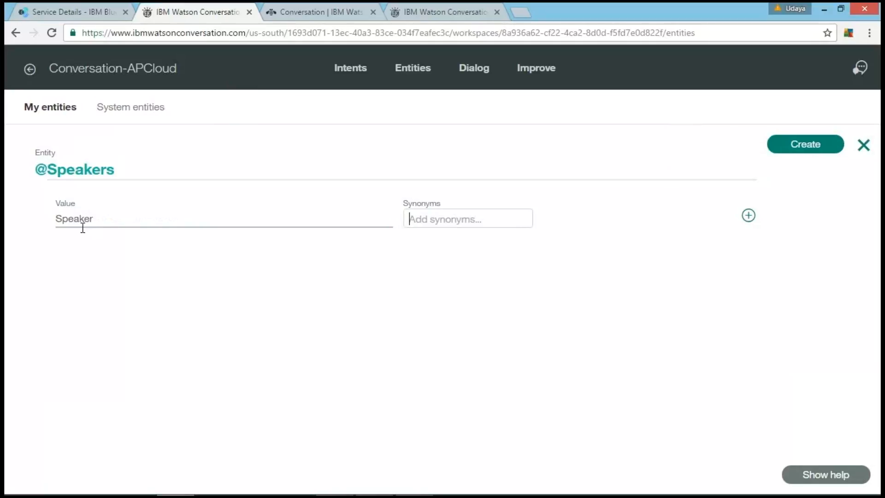
Step: Enter the synonyms "speaker" and "spokesperson" for the Speaker value and create the Speakers entity
text(speaker)
key(Return)
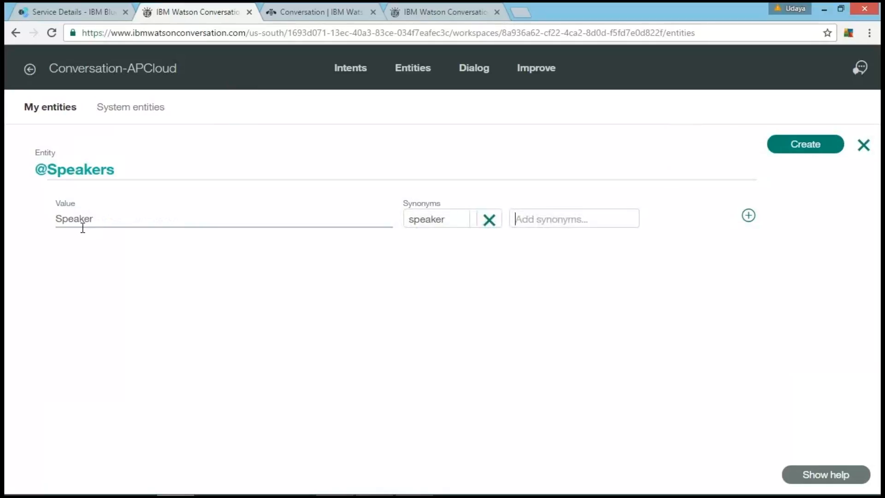
text(spokesperson)
click(807, 147)
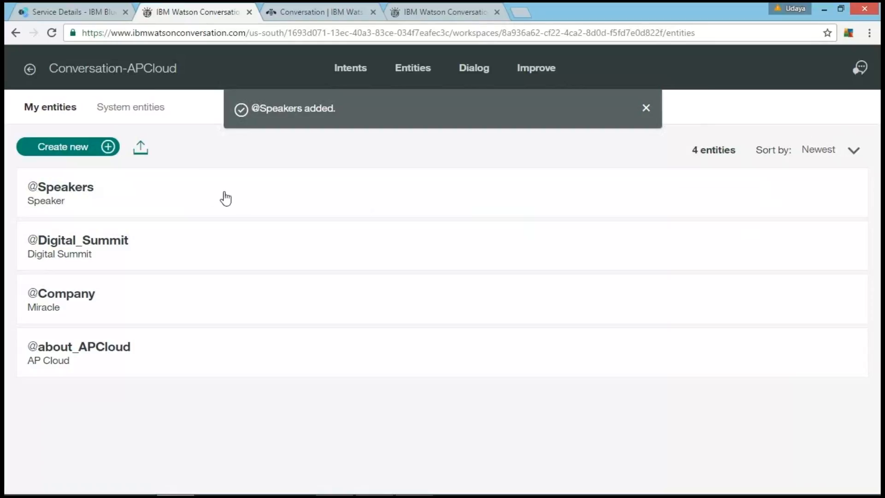
Step: Start a new entity named sesions and enter "Sessions" as its value
click(68, 148)
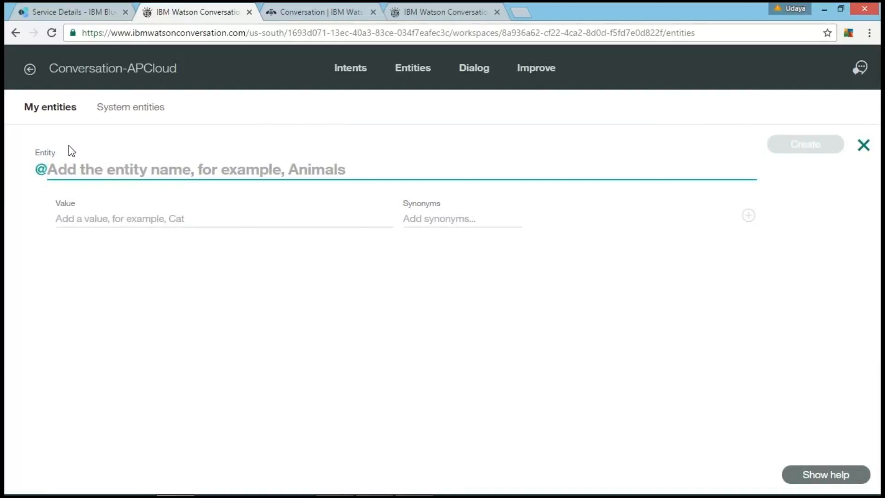
text(ses)
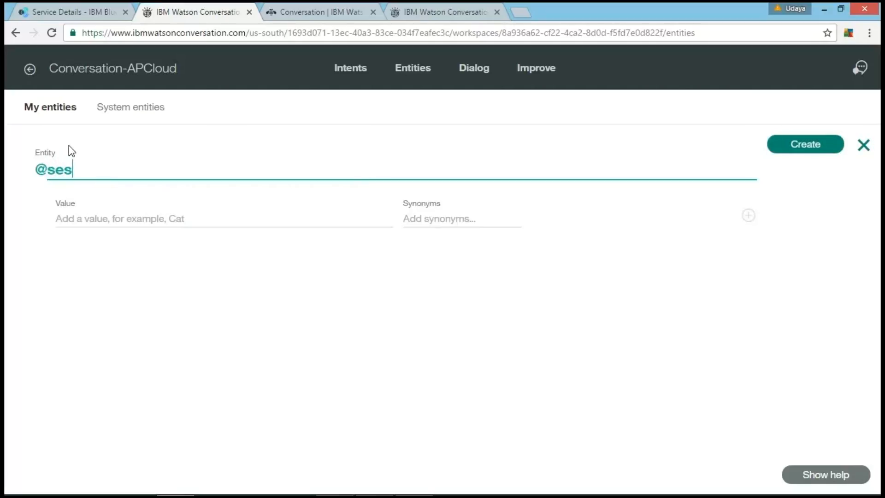
text(ions)
key(Tab)
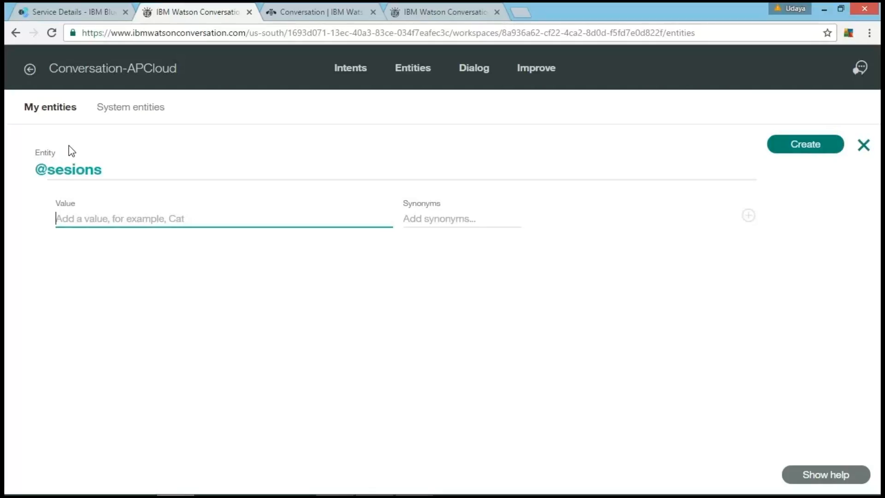
click(72, 219)
text(Sessions)
key(Tab)
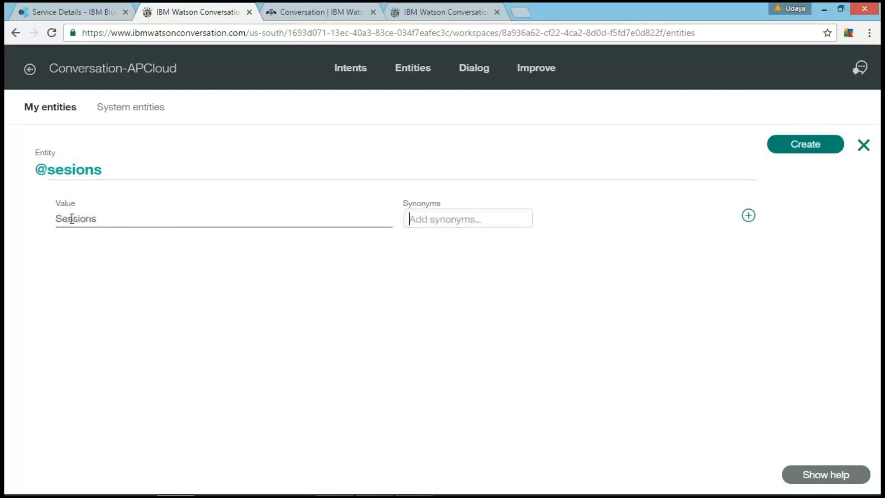
Step: Enter the synonyms "session" and "technical sessions" for the Sessions value, create the sesions entity and dismiss the notification
text(session)
key(Return)
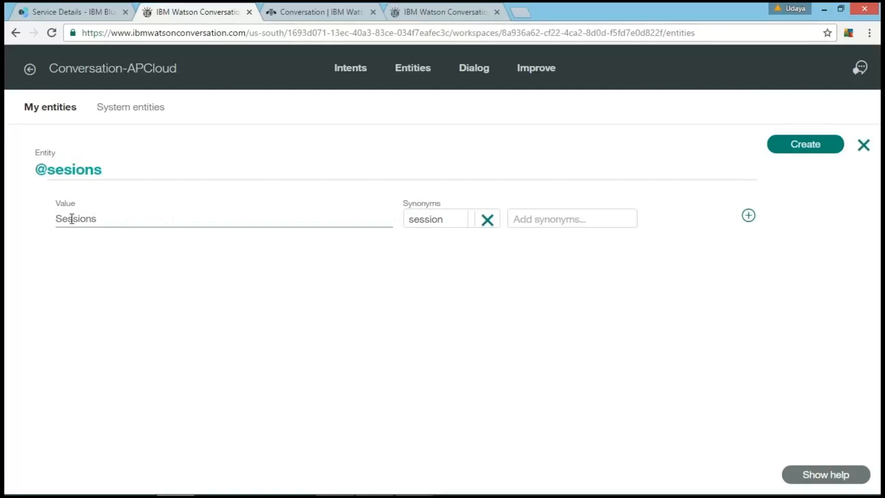
text(technical sessions)
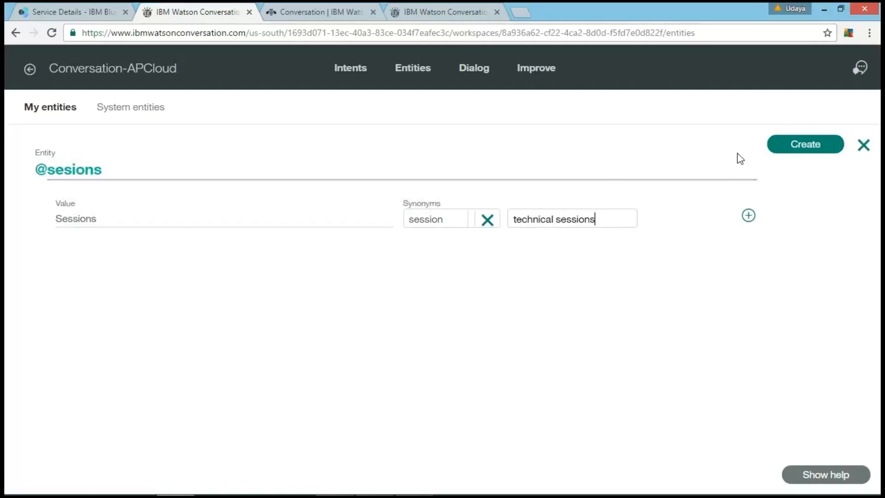
click(816, 145)
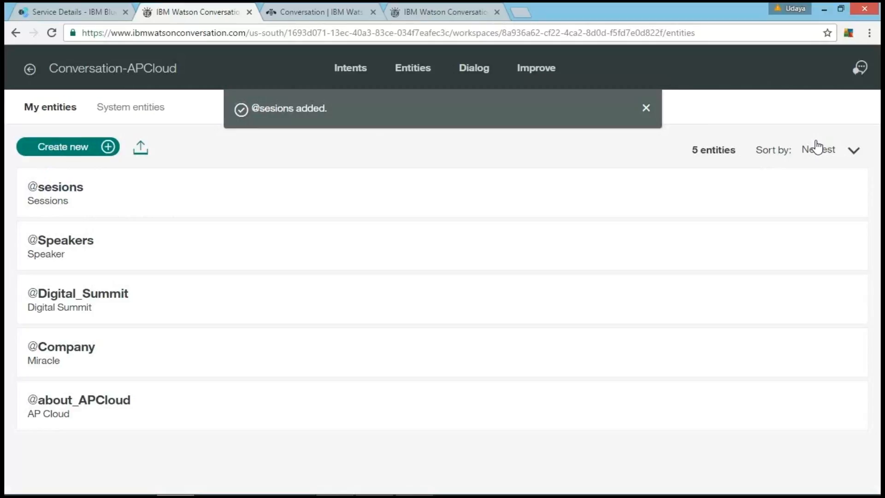
click(653, 104)
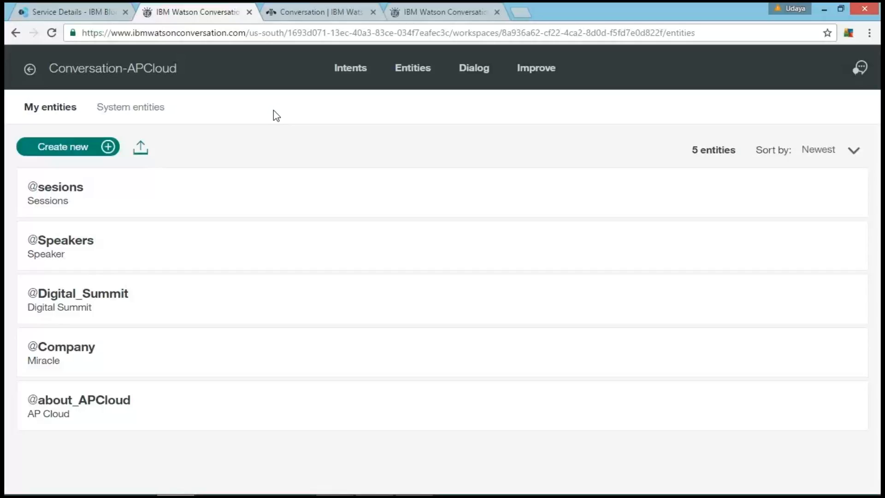
Step: Create the workspace's dialog with an empty first node
click(420, 70)
click(473, 70)
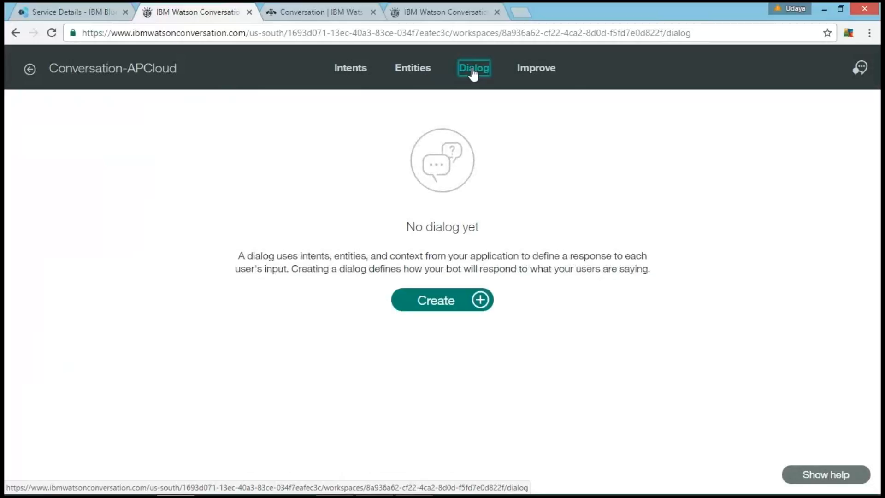
click(422, 307)
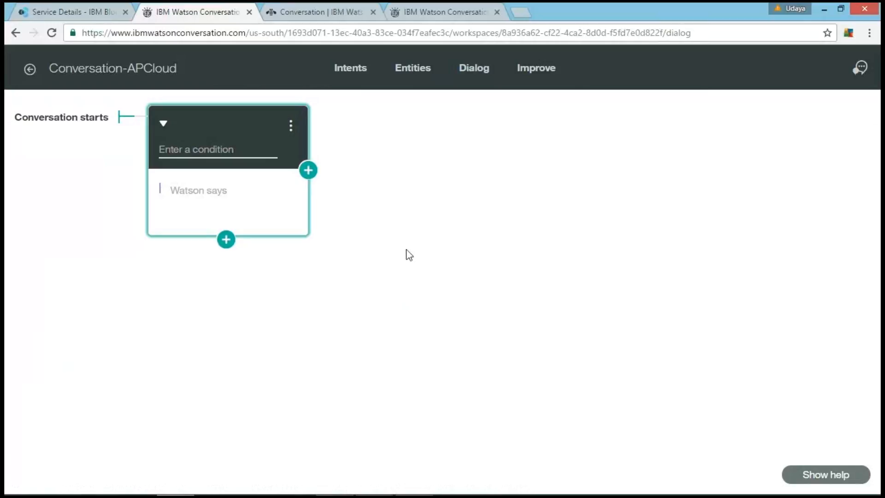
Step: Set the first dialog node's condition to conversation_start, adding it as a new condition
click(208, 146)
text(c)
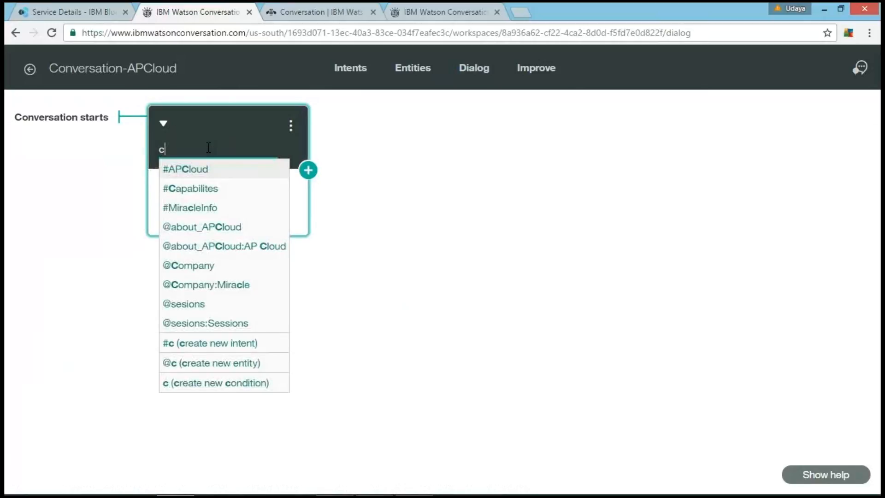
text(onversation_start)
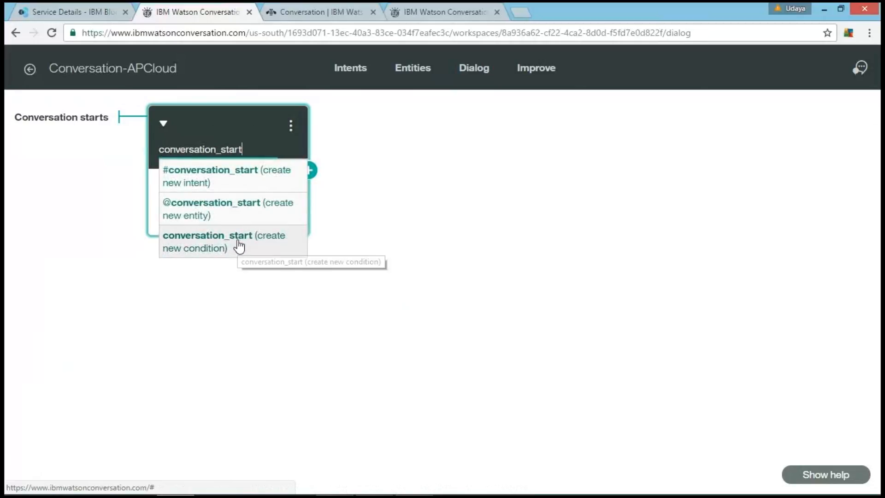
click(237, 240)
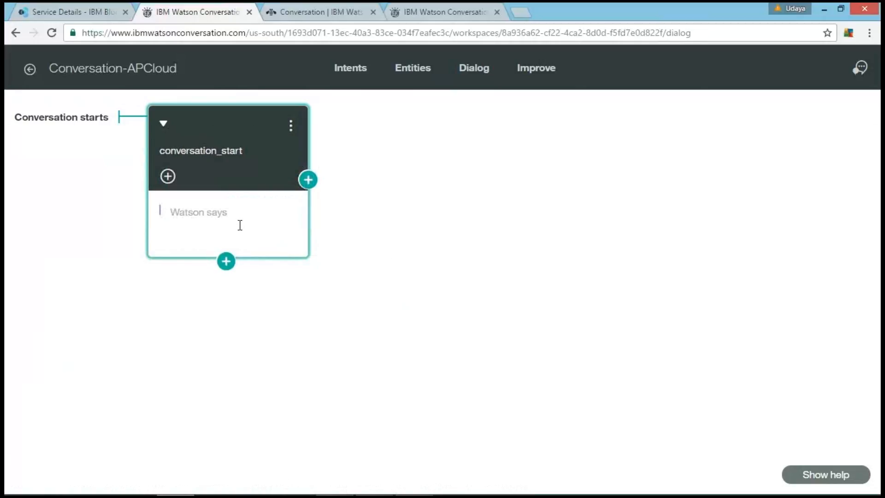
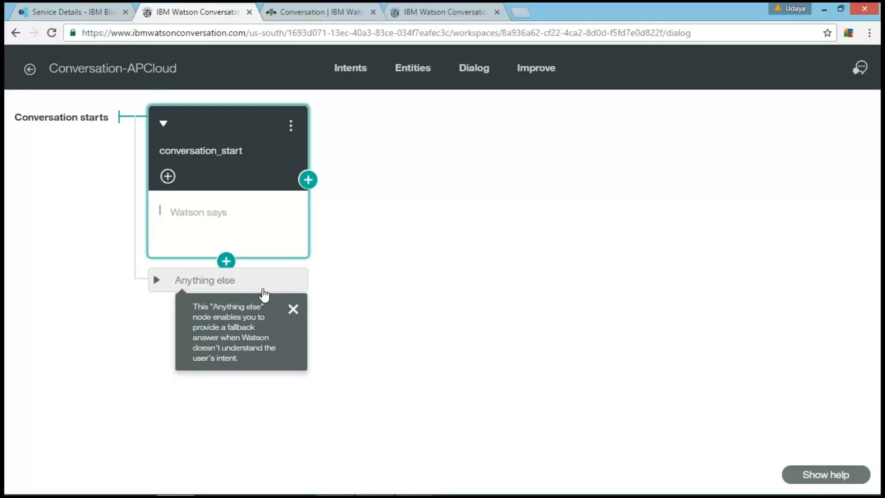
Step: Set the conversation_start node's response to "Hello I am Watson. Hope you are doing good" and open the bot's test chat
click(251, 218)
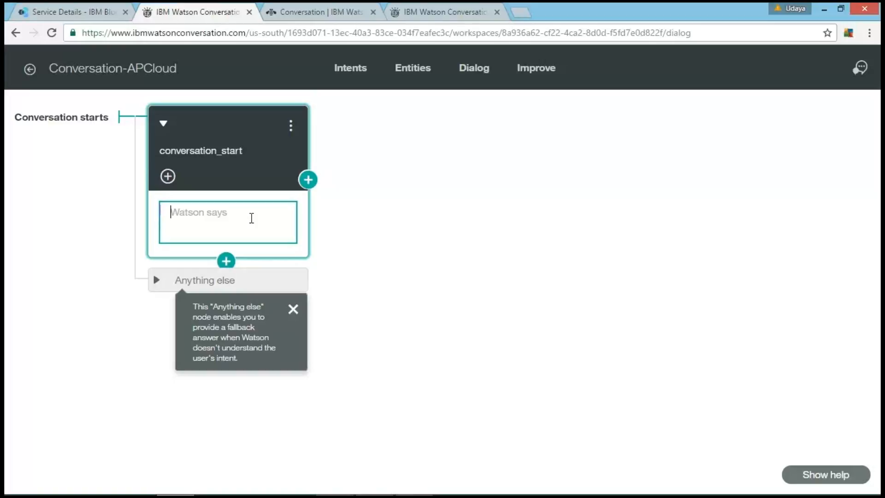
text(Hello I am Watson. Hope you are doing )
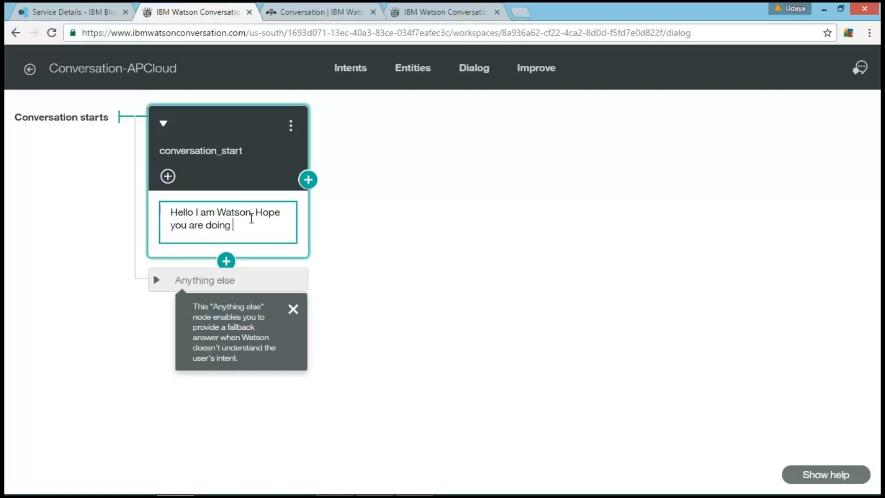
text(good)
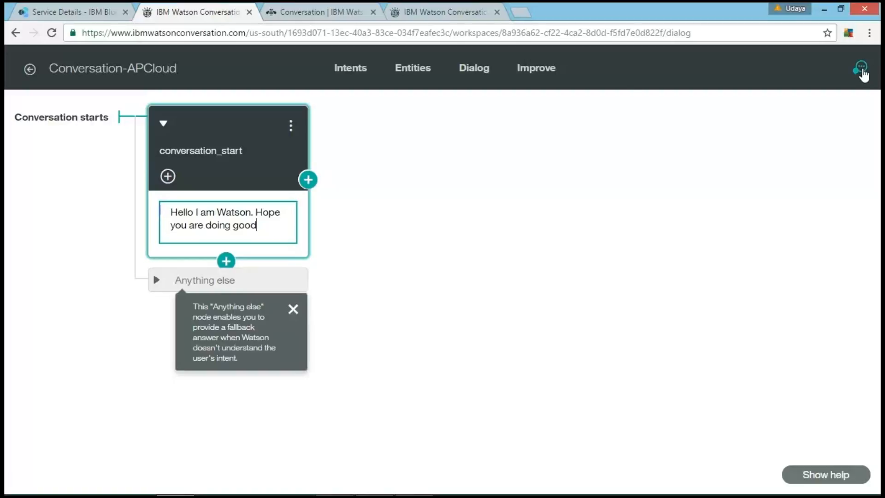
click(859, 68)
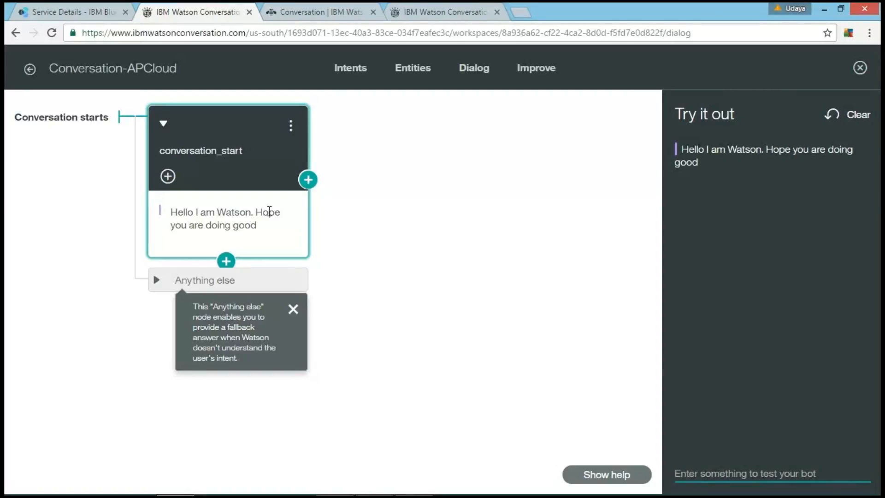
click(403, 192)
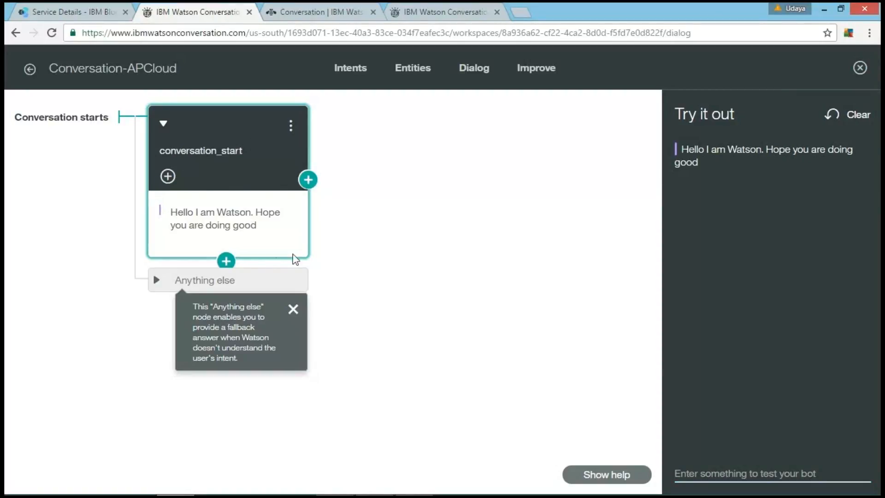
Step: Add a sibling dialog node below conversation_start with the intent condition #Greeting
click(228, 261)
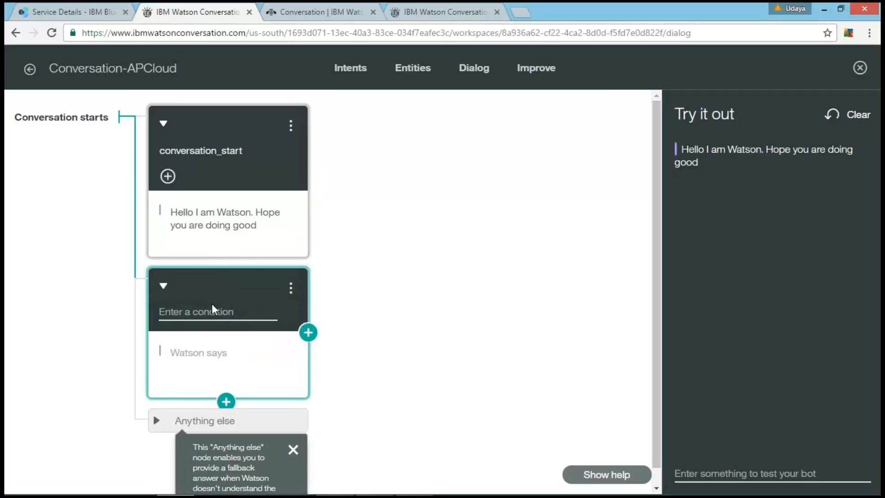
click(203, 315)
text(#)
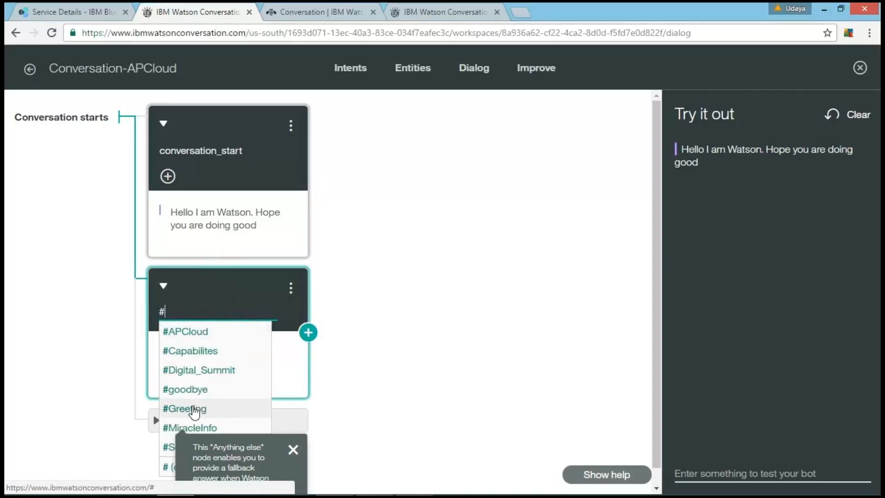
click(193, 410)
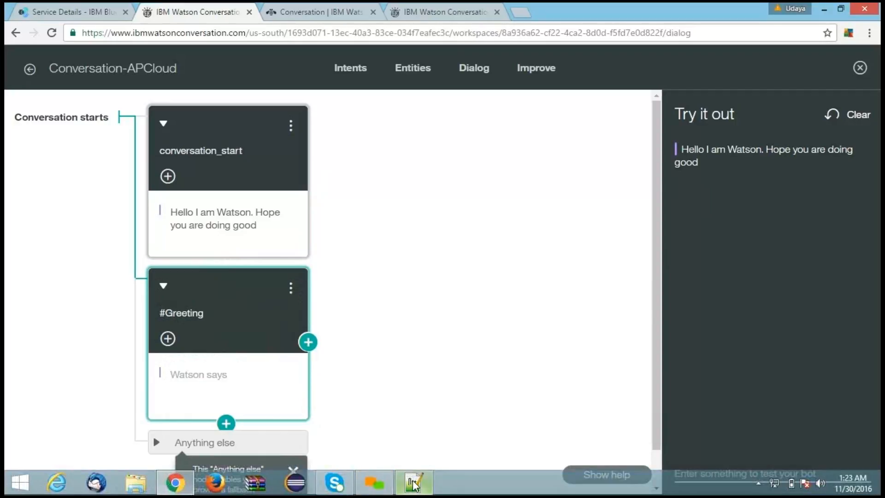
Step: Copy the three-line paragraph starting "Hello! I'm doing good." from the Notepad++ notes into the #Greeting node's response in the browser
click(413, 483)
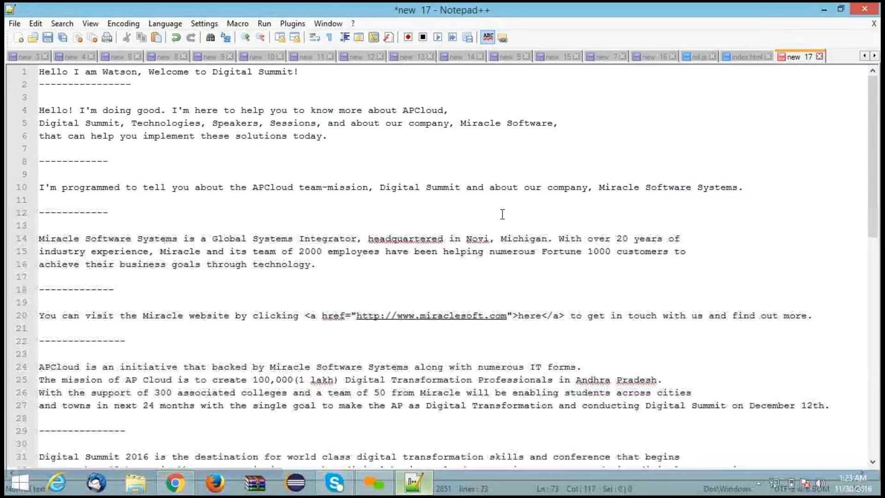
click(330, 141)
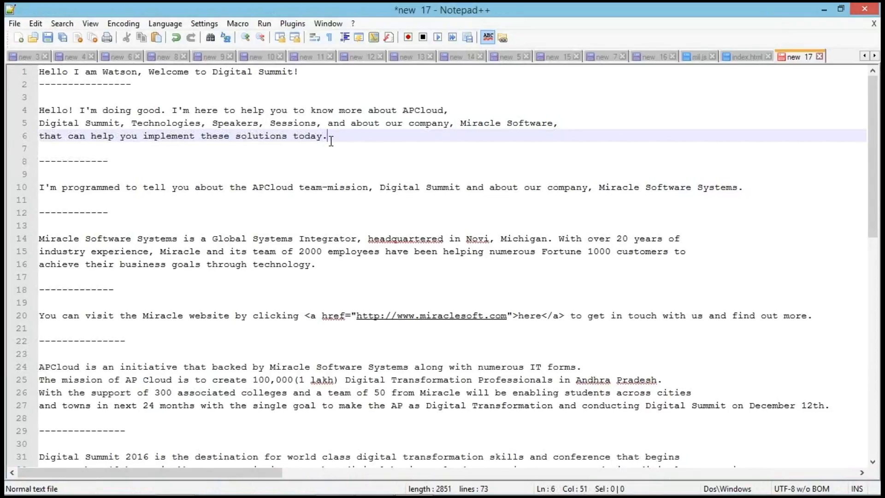
drag(331, 141, 33, 111)
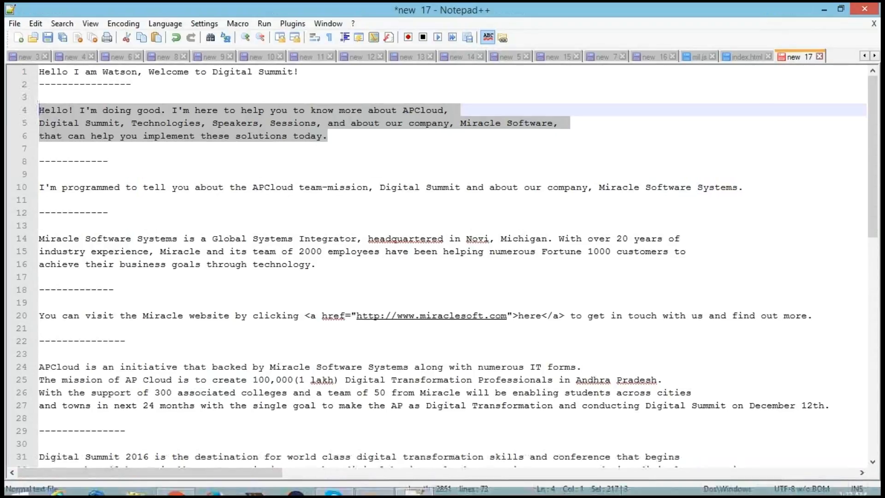
click(175, 485)
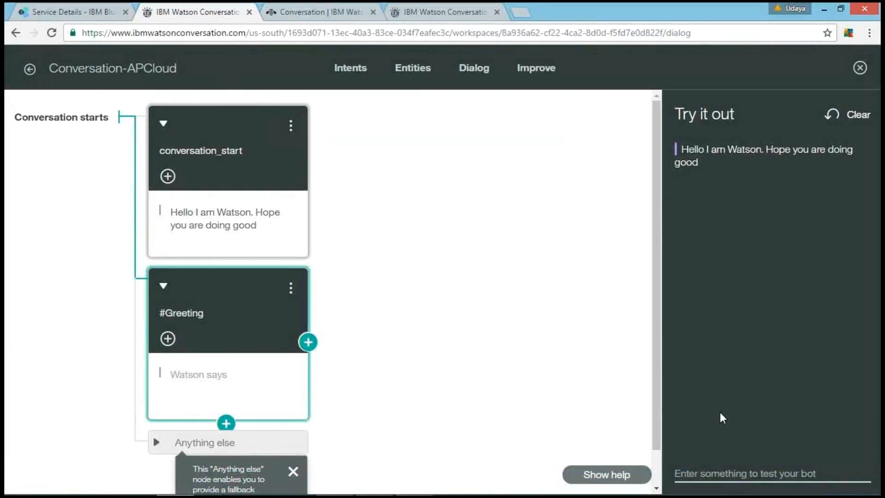
click(204, 374)
key(ctrl+v)
scroll(232, 383, up, 5)
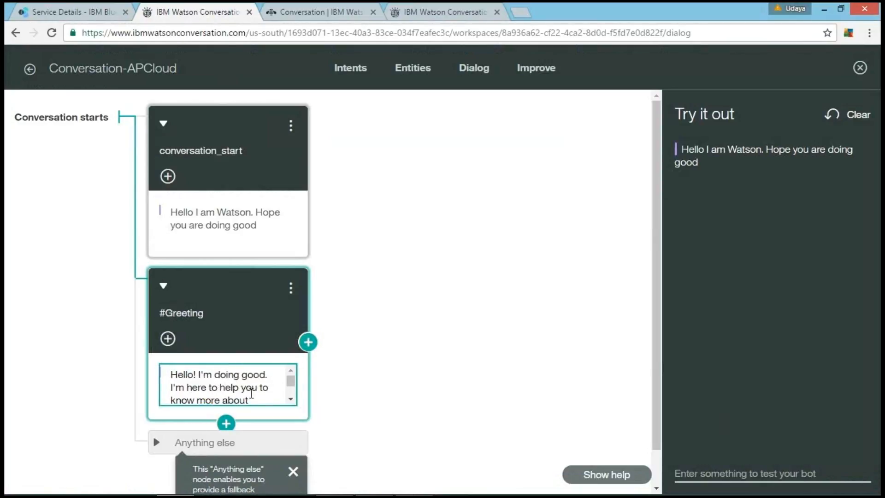
scroll(252, 393, down, 3)
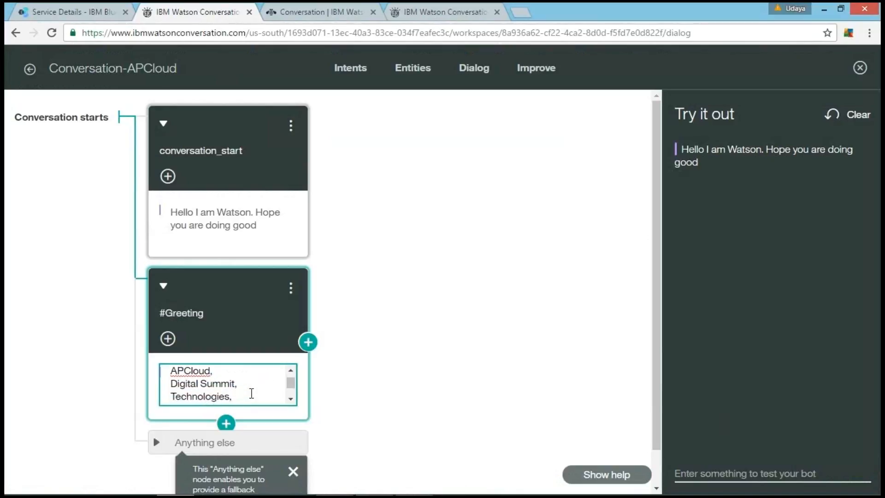
scroll(252, 393, down, 3)
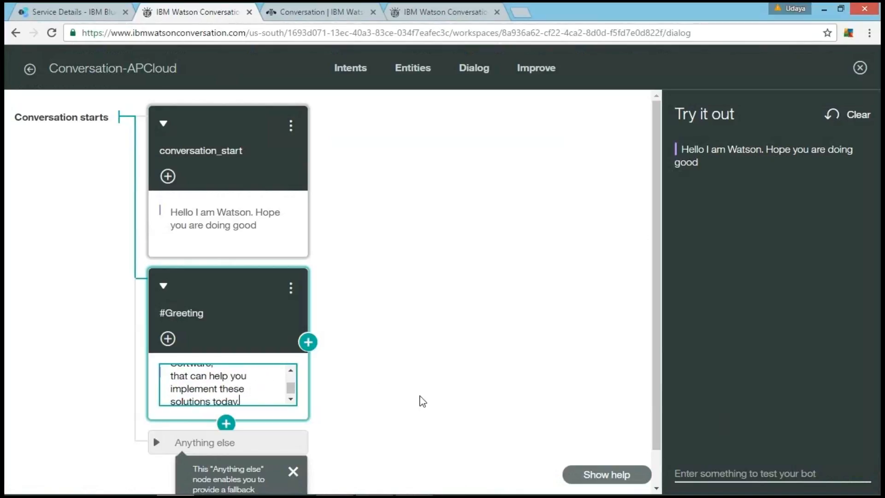
Step: Add a sibling dialog node below #Greeting with the intent condition #Capabilites
scroll(419, 401, down, 1)
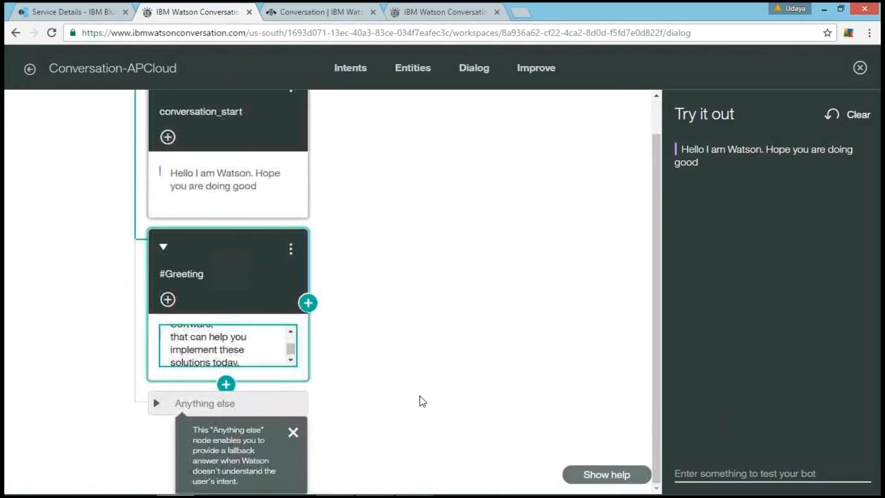
click(225, 385)
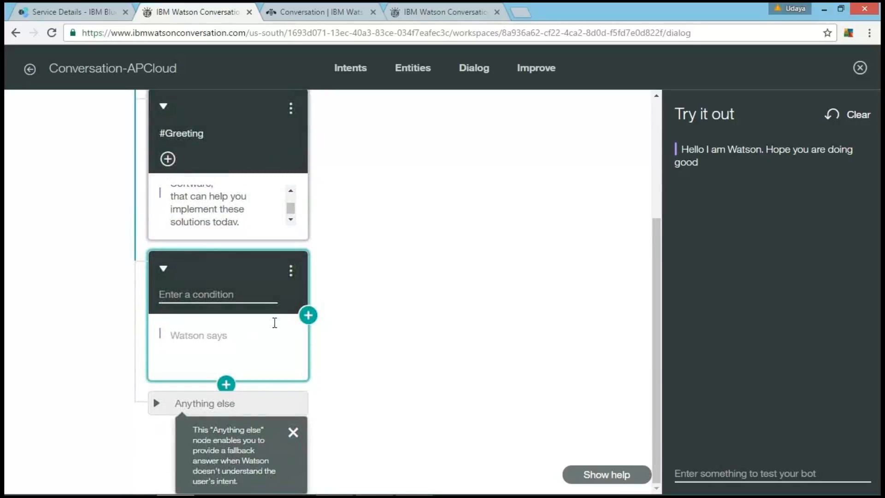
click(188, 290)
text(#)
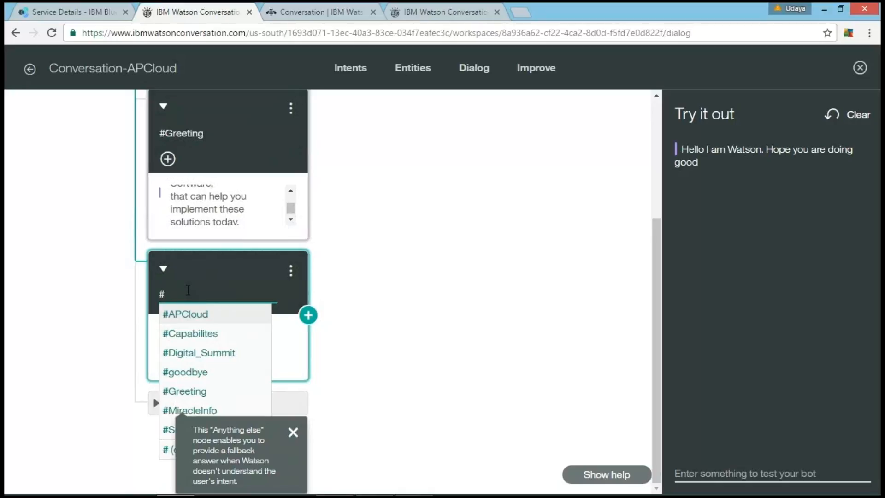
click(189, 340)
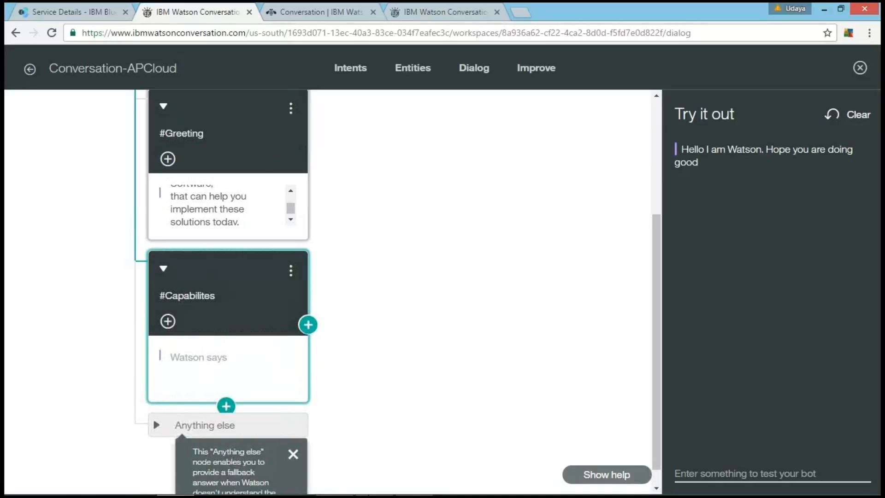
Step: Copy the "I'm programmed to tell you about the APCloud team-mission" line from the Notepad++ notes into the #Capabilites node's response in the browser
click(415, 488)
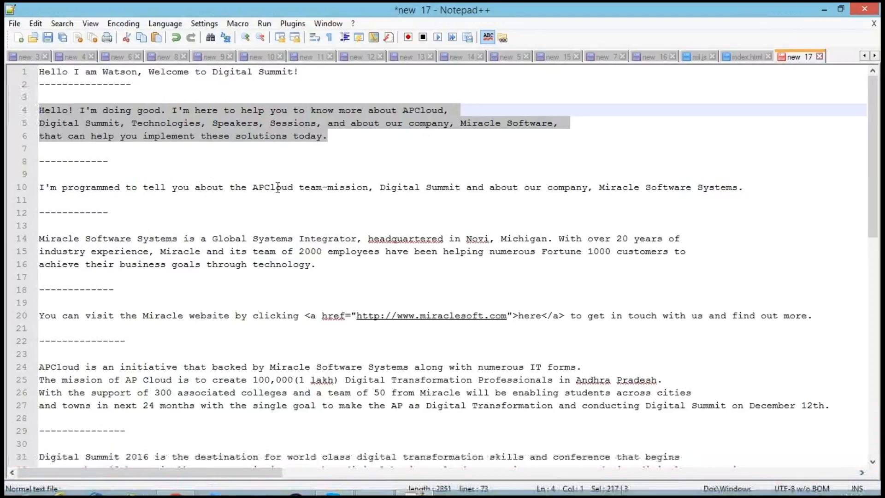
mouse_move(42, 185)
mouse_down()
mouse_move(424, 186)
mouse_move(40, 174)
mouse_up()
shift+click(744, 186)
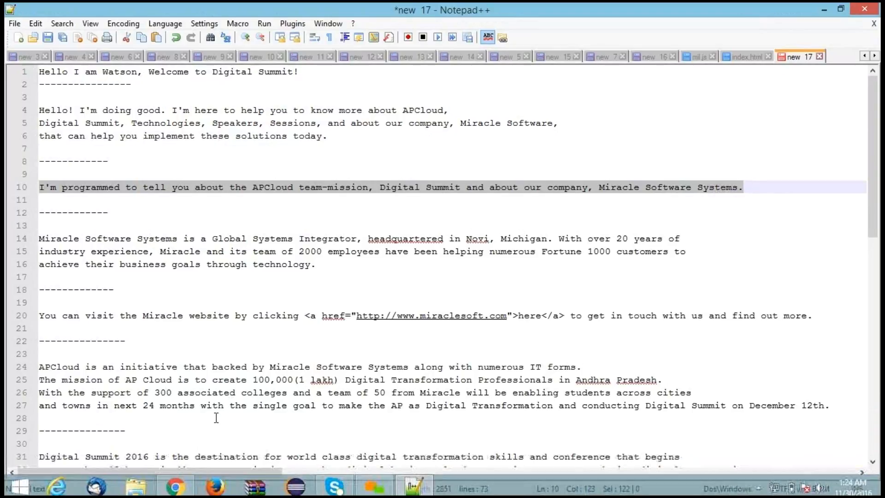
click(176, 483)
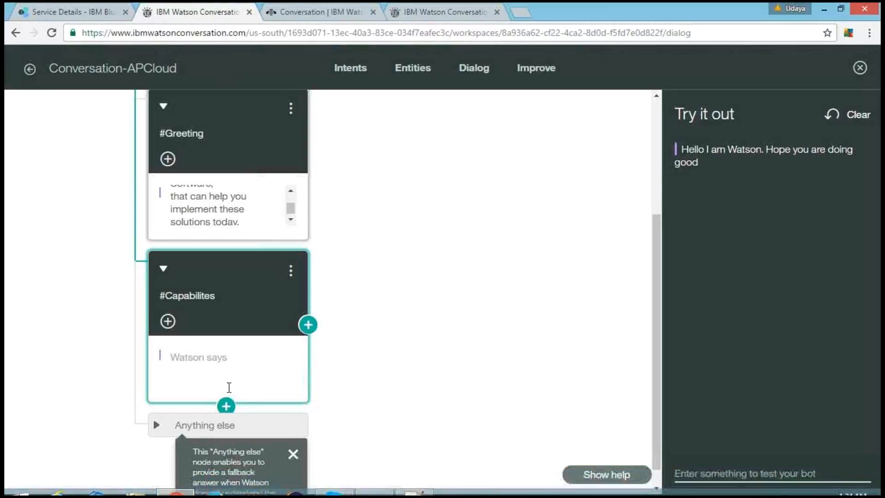
click(235, 362)
key(ctrl+v)
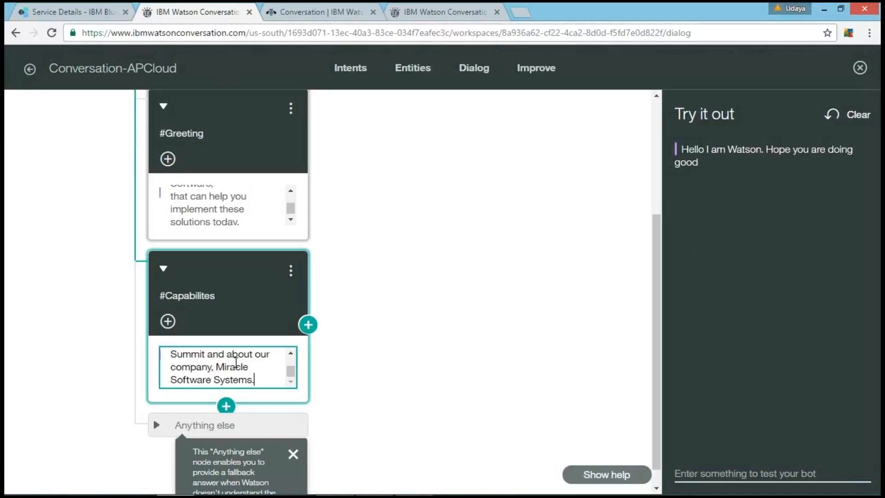
scroll(236, 363, up, 5)
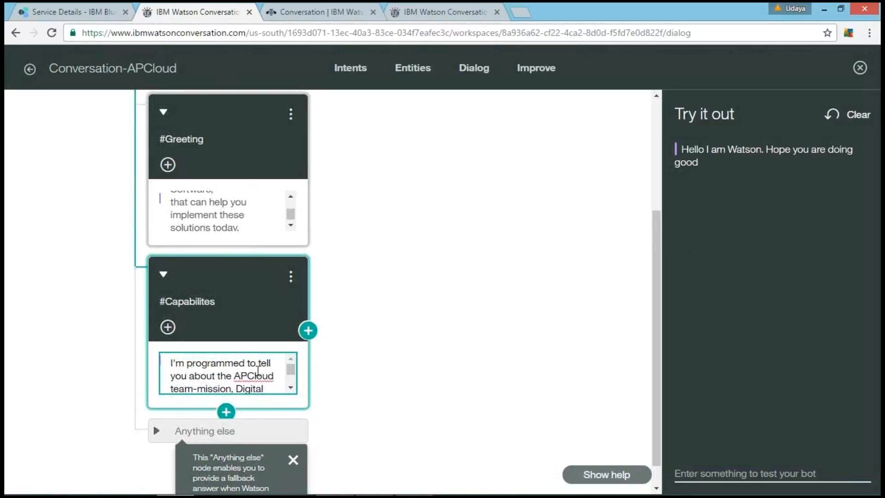
scroll(257, 372, down, 3)
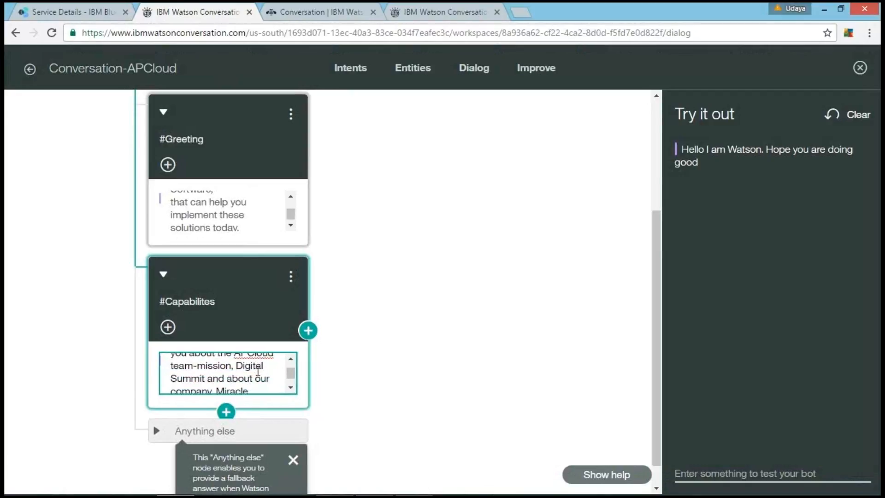
scroll(258, 371, down, 3)
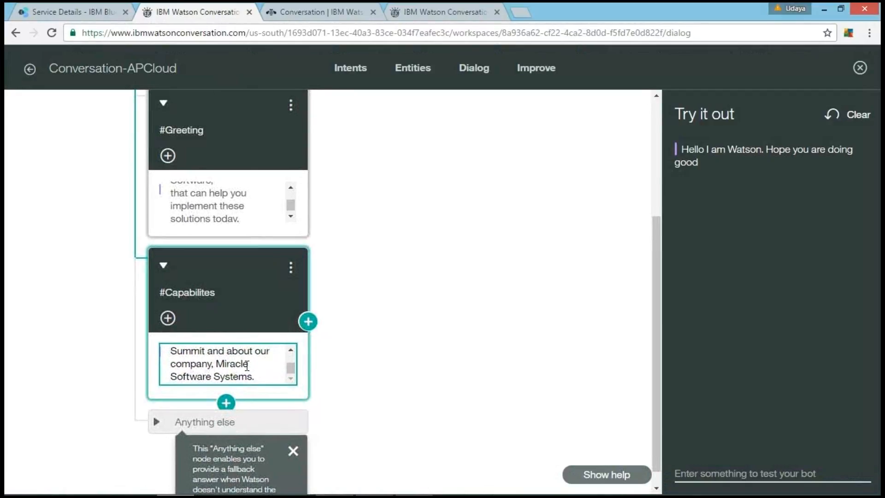
Step: Expand the Anything else node and begin its fallback response with "I am trouble understanding you."
scroll(341, 367, down, 1)
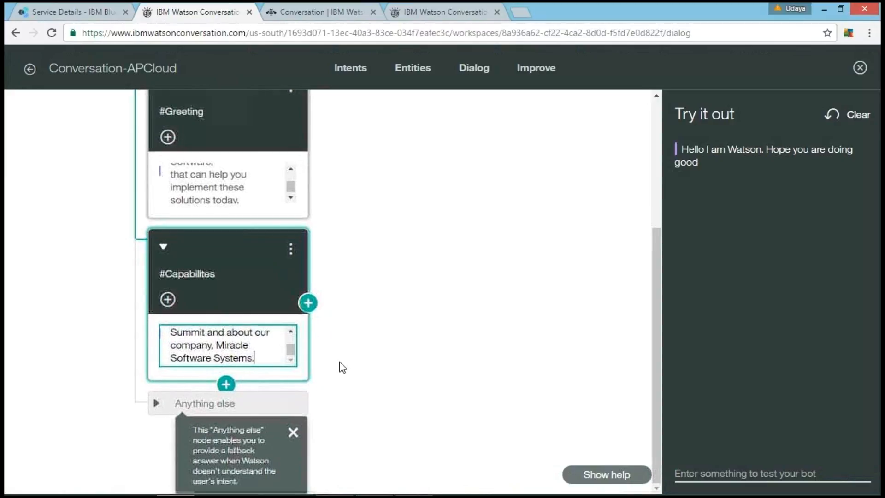
click(217, 402)
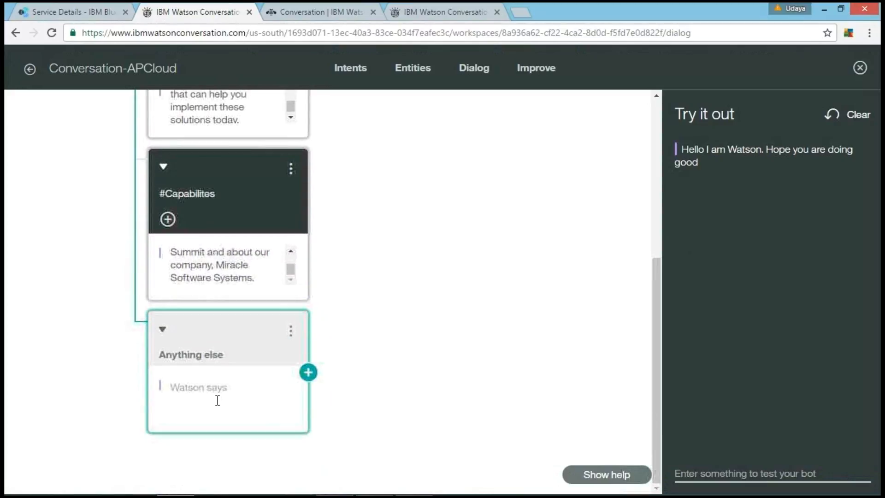
click(222, 392)
text(I)
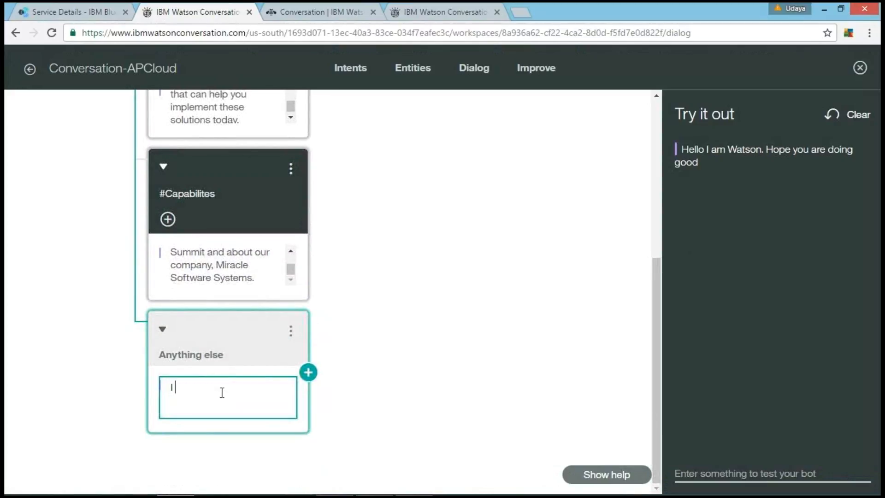
text( am trouble understandu)
key(BackSpace)
text(i)
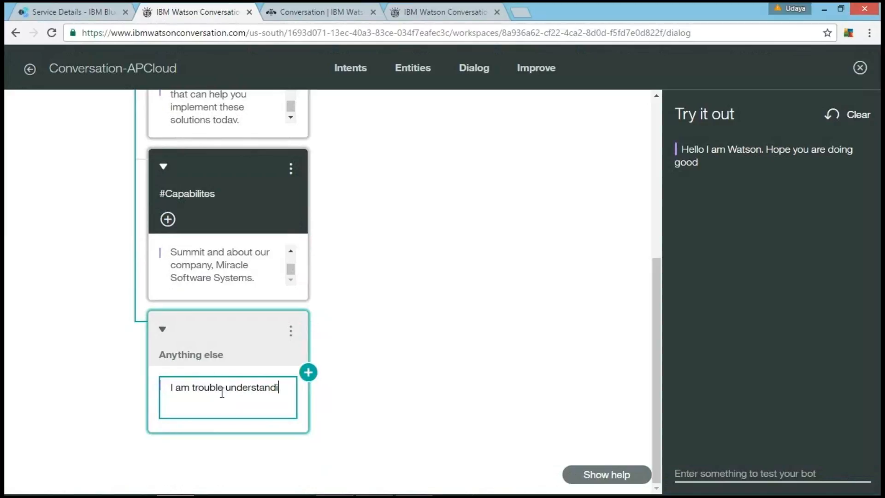
text(ng you. )
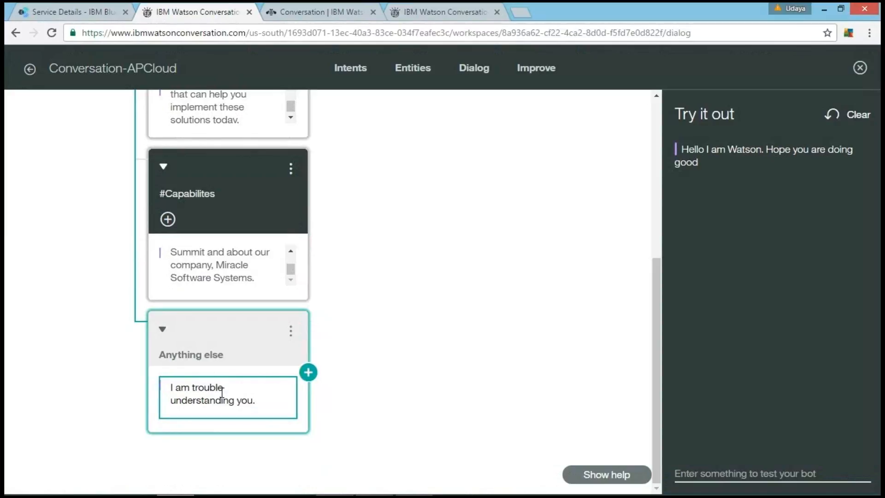
text(So ask me about )
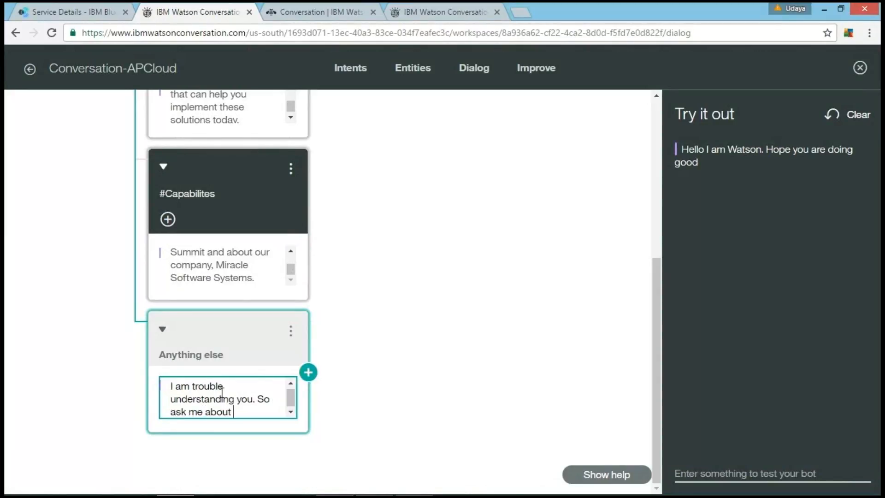
text(AP)
text(CL)
text(loud)
text(.)
text( about )
text(Digital)
text( Summit)
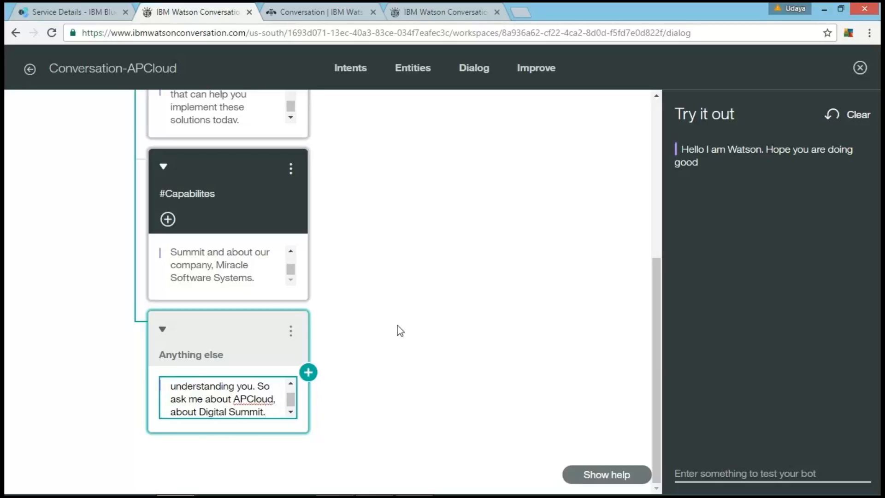
Step: Complete the Anything else response with "So ask me about APCloud, about Digital Summit."
click(419, 324)
scroll(419, 324, up, 1)
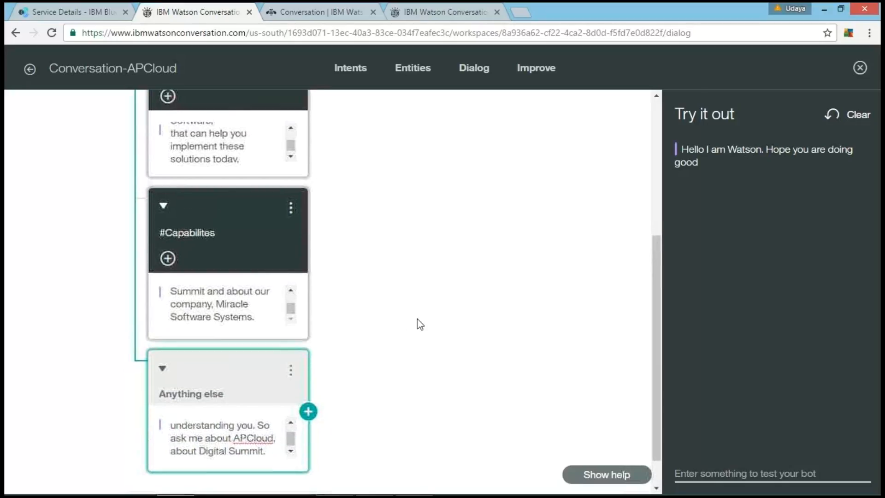
scroll(207, 295, down, 1)
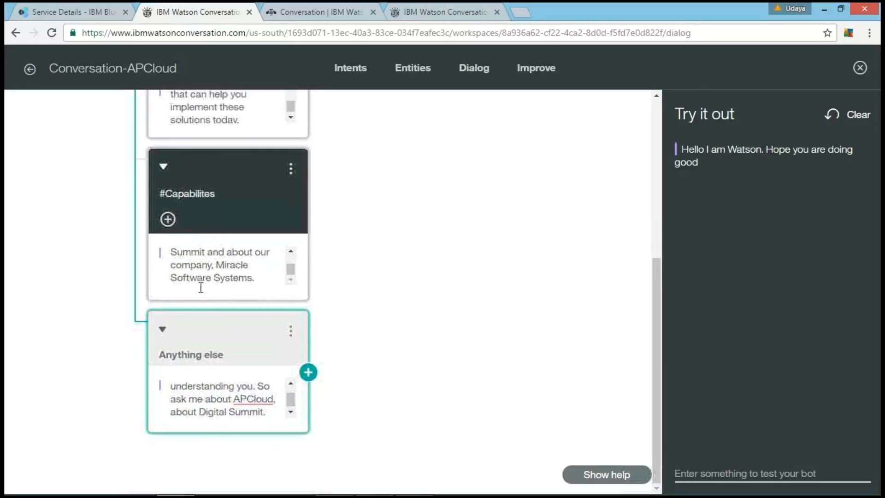
Step: Add a sibling dialog node below #Capabilites with the intent condition #MiracleInfo
mouse_move(226, 302)
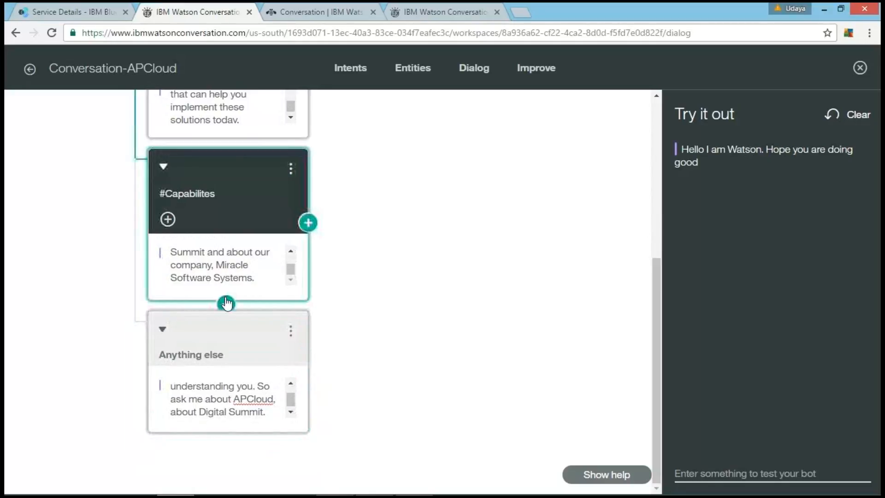
scroll(413, 202, up, 4)
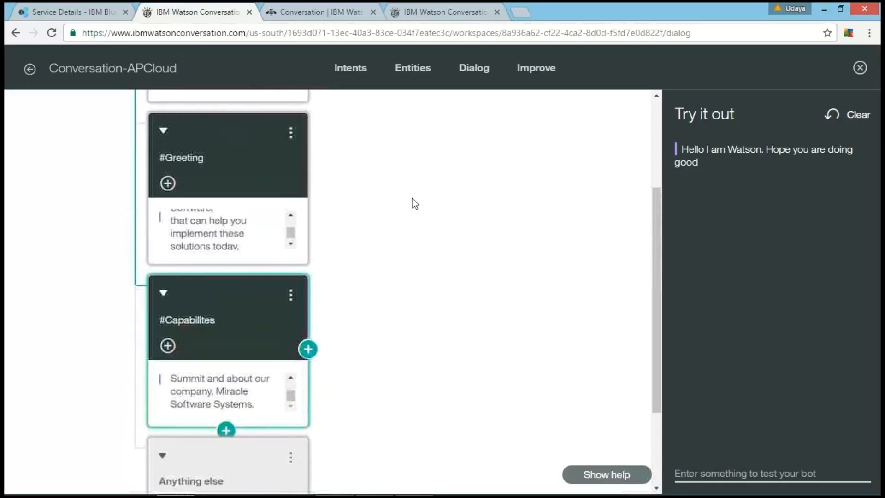
scroll(345, 192, up, 3)
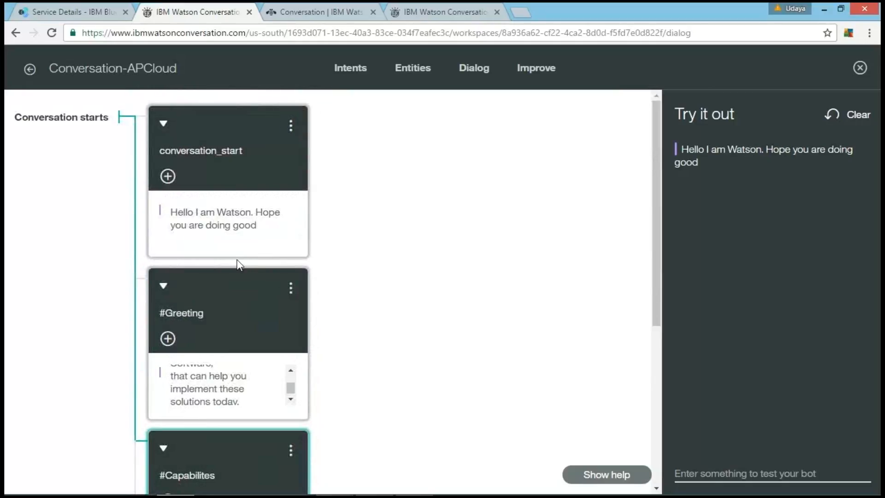
mouse_move(232, 257)
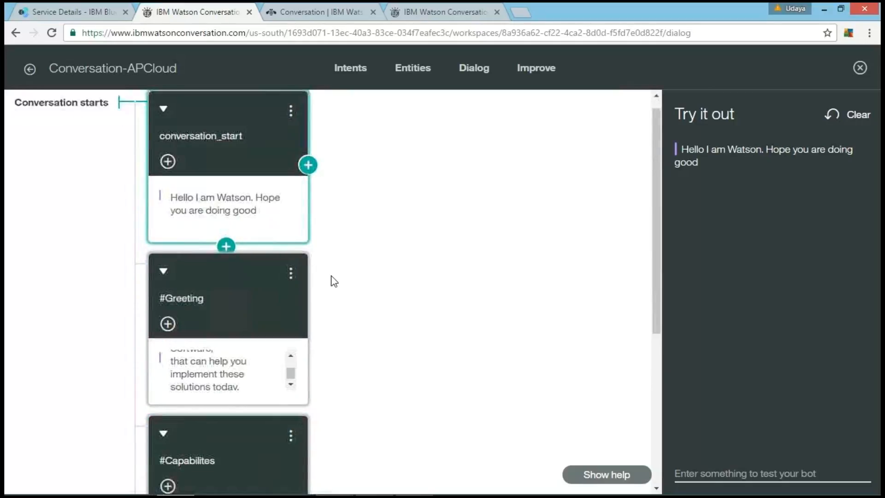
scroll(332, 279, down, 4)
scroll(331, 279, up, 3)
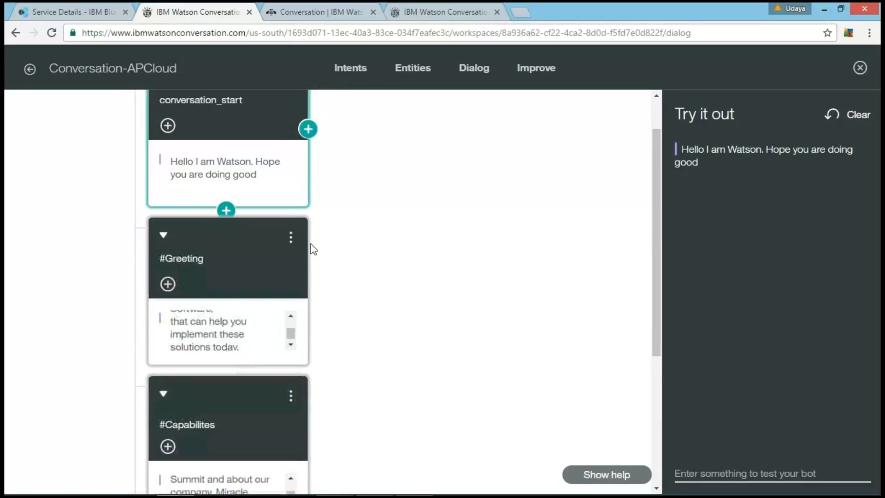
scroll(310, 247, down, 5)
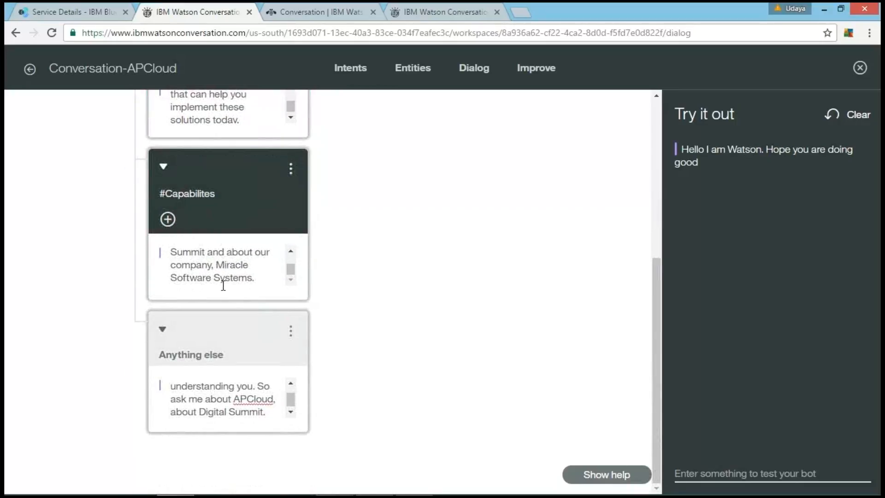
click(221, 279)
click(224, 301)
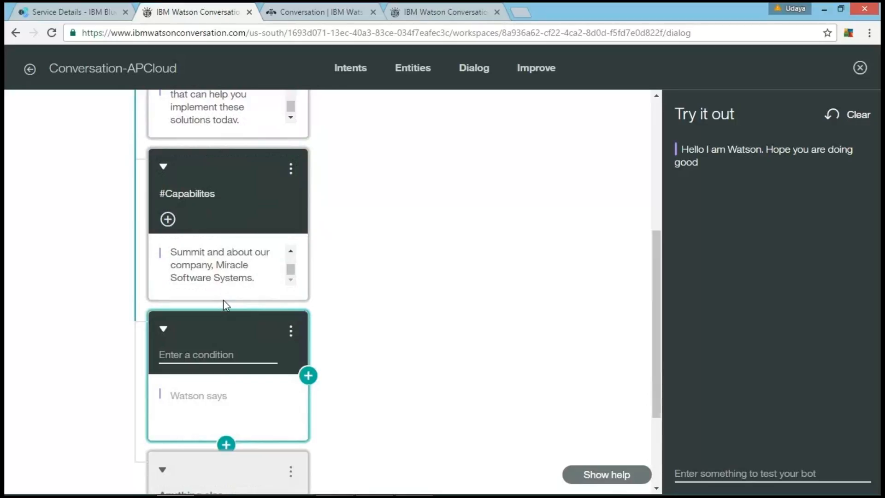
click(194, 354)
text(#mi)
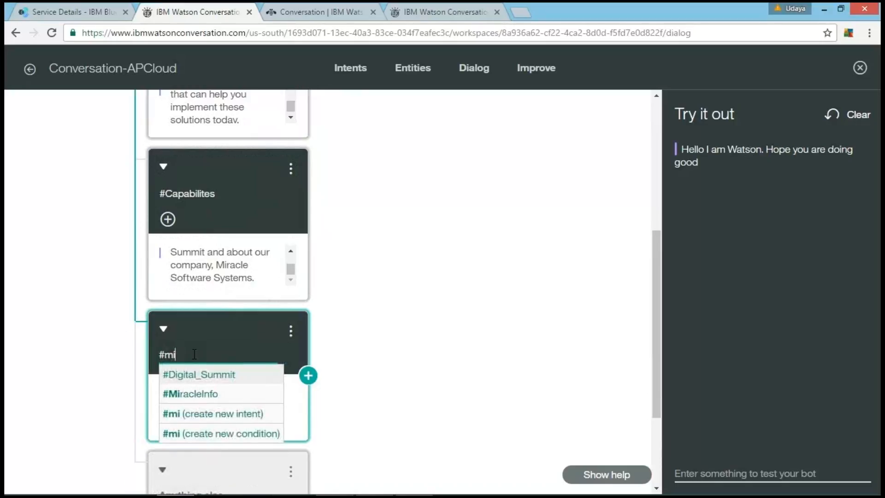
click(196, 393)
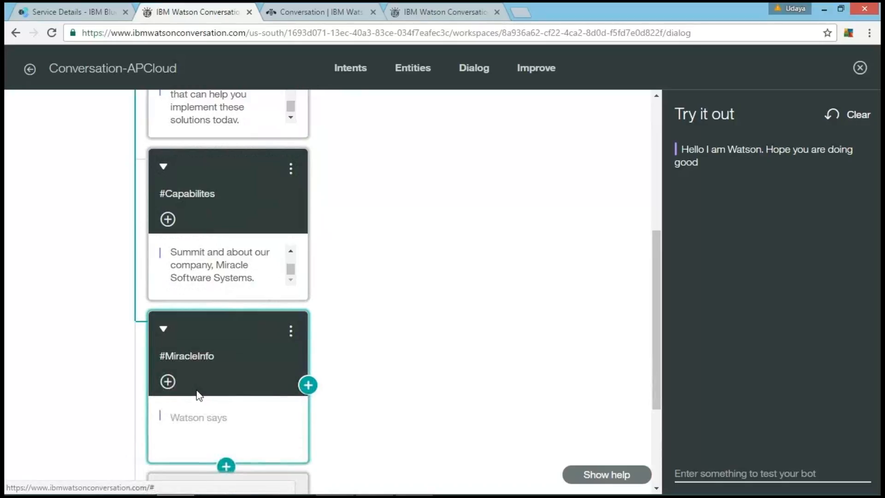
click(167, 381)
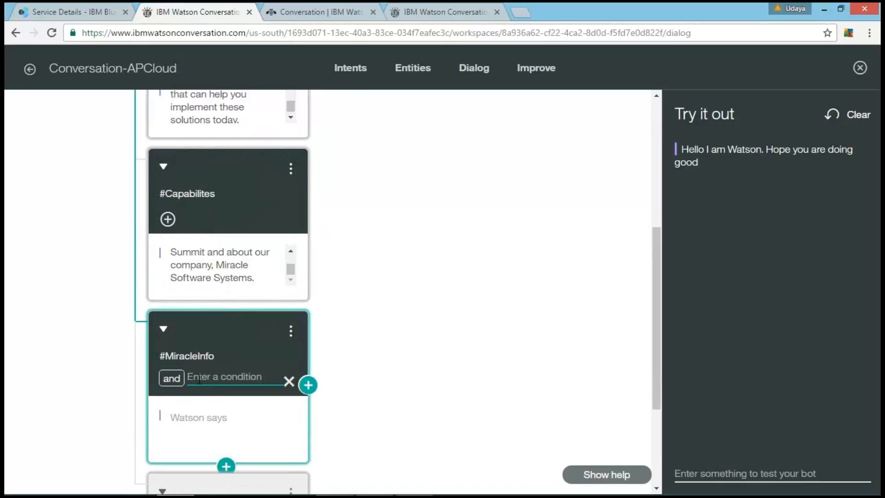
text(@C)
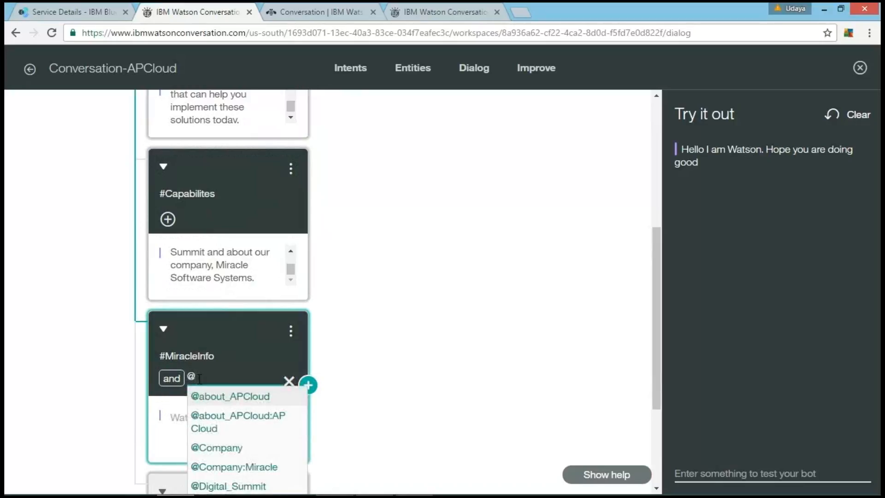
click(221, 447)
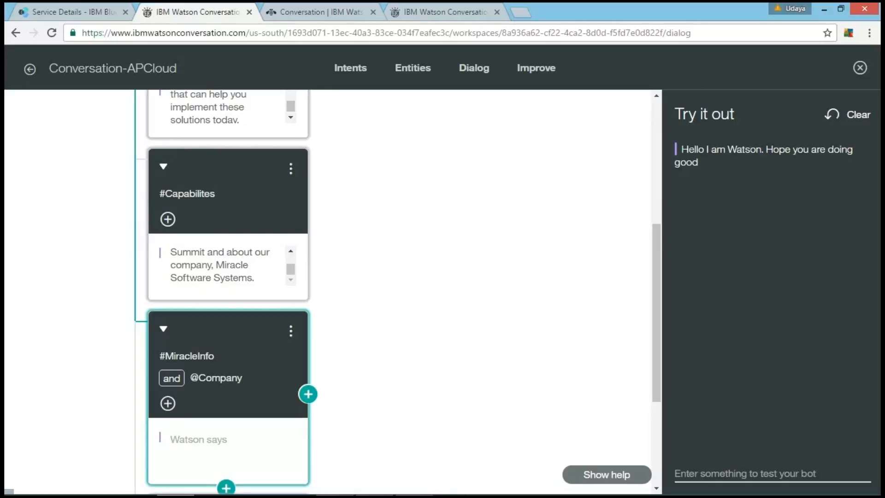
Step: Copy the "Miracle Software Systems is a Global Systems Integrator" paragraph from the Notepad++ notes into the #MiracleInfo node's response in the browser
click(413, 483)
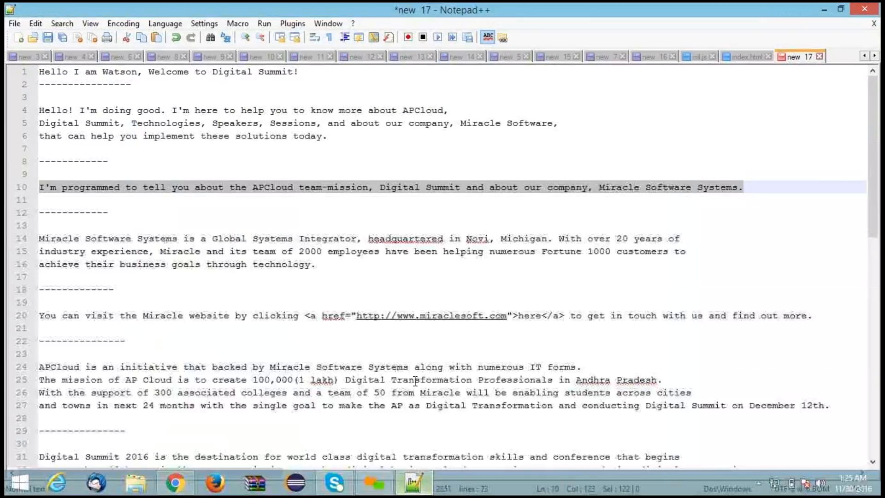
drag(316, 264, 30, 239)
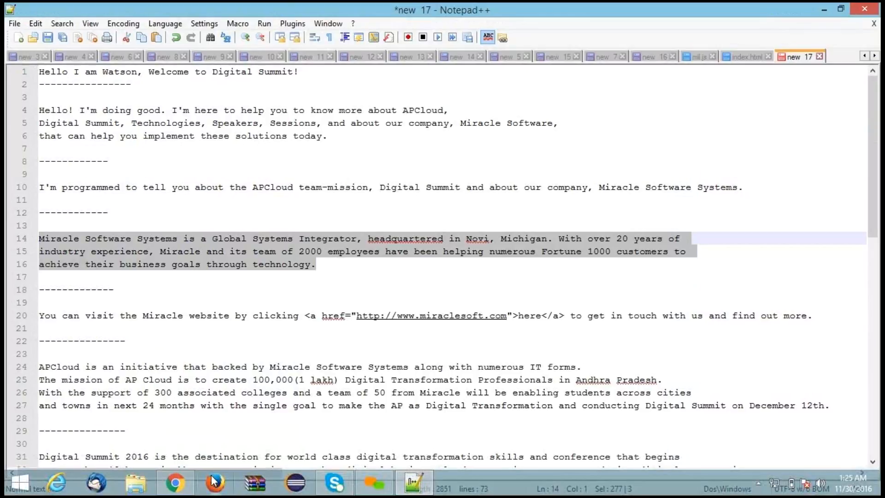
click(175, 483)
click(211, 438)
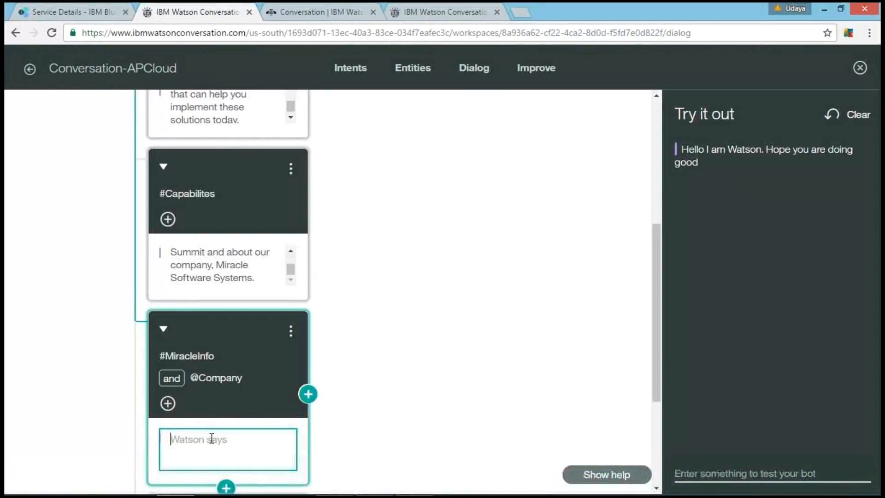
key(ctrl+v)
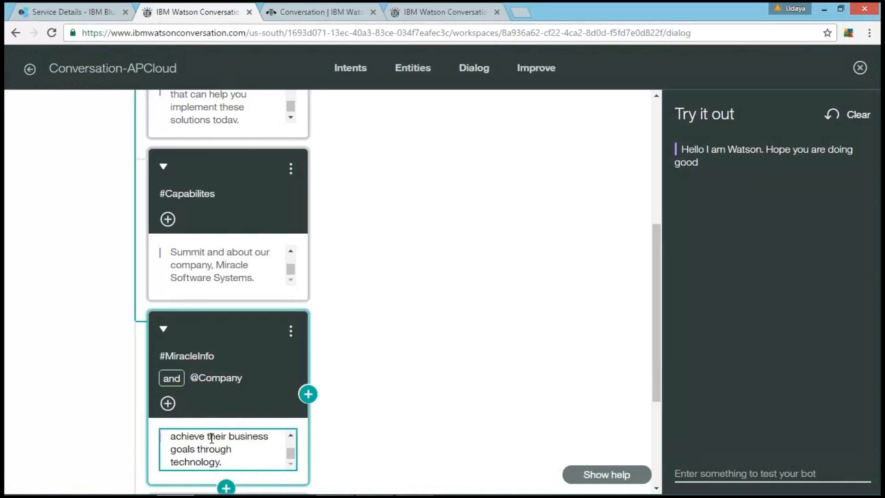
Step: Start a Continue from link on the #MiracleInfo node and add a child node with the intent condition #MiracleInfo
scroll(395, 395, down, 2)
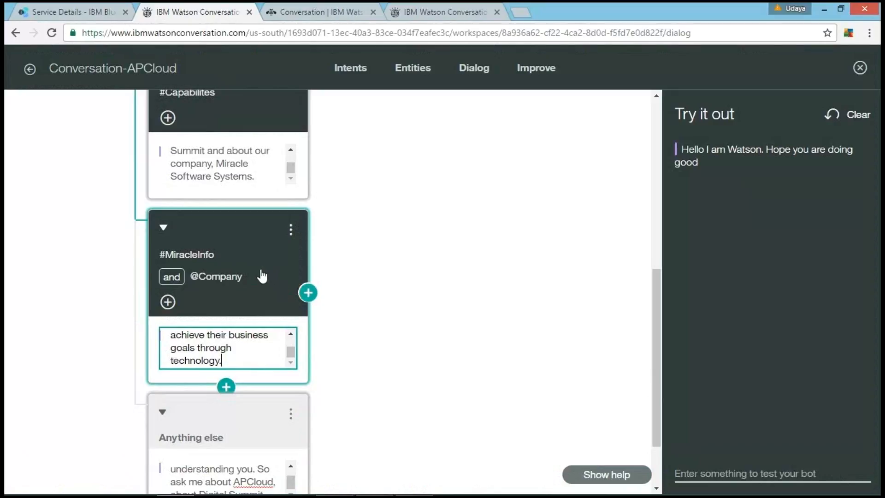
click(290, 231)
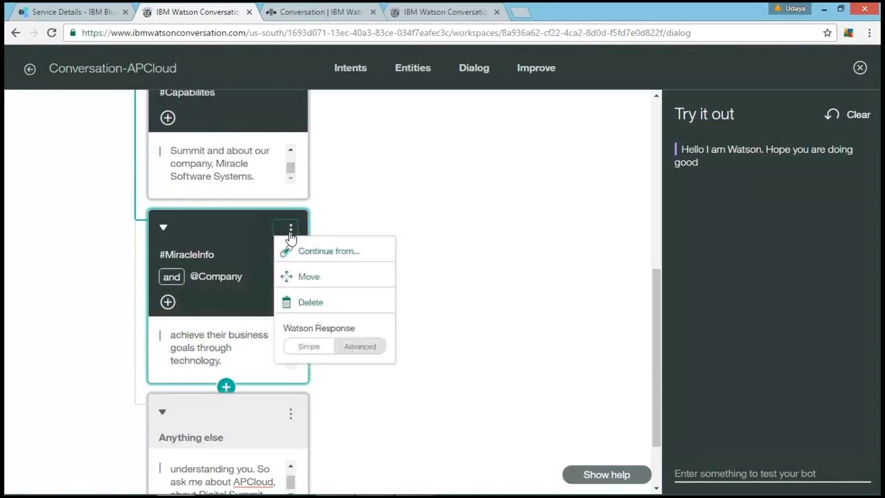
click(303, 252)
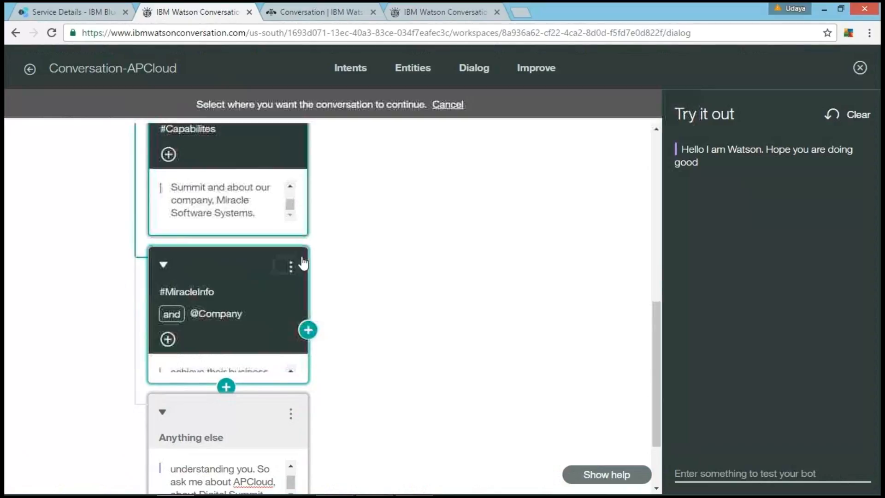
click(309, 334)
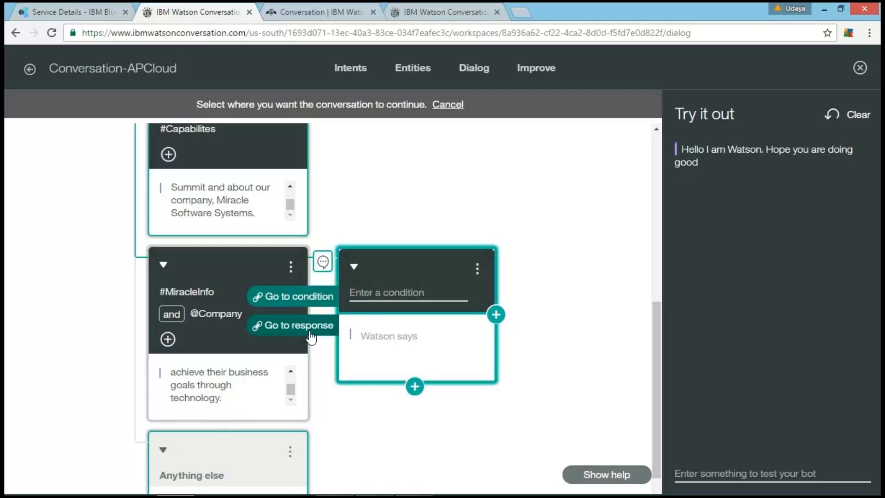
click(383, 293)
text(#)
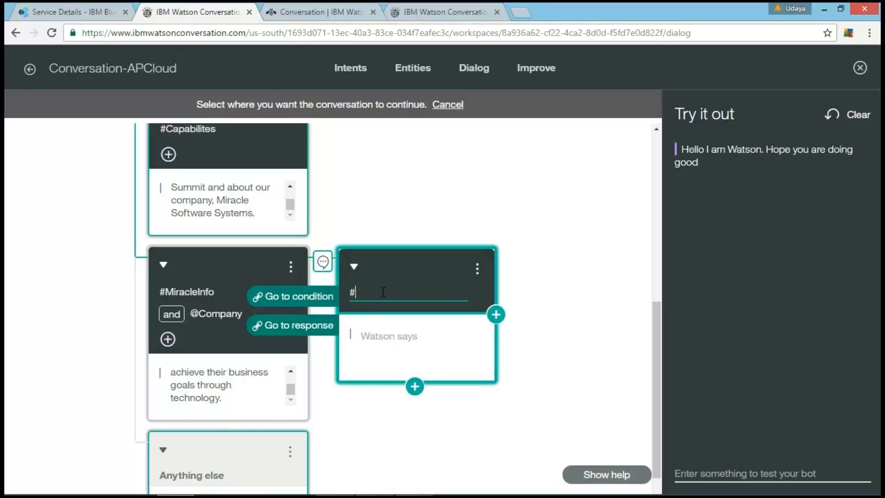
text(m)
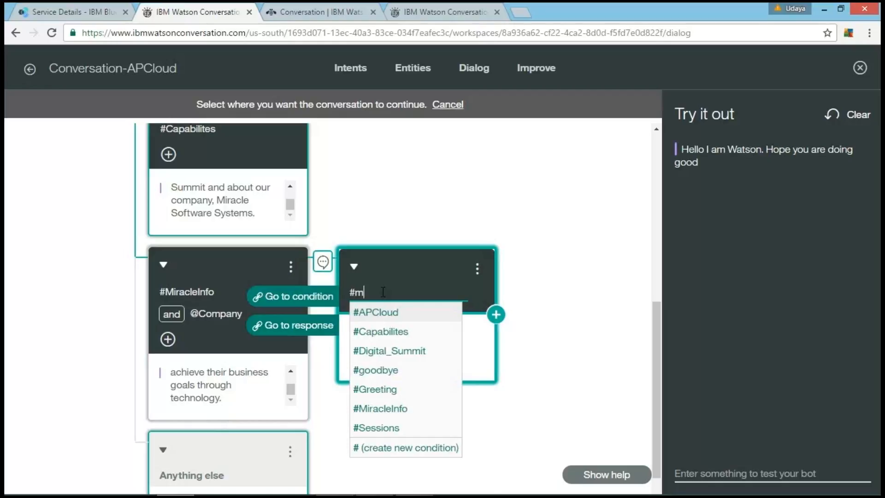
click(384, 331)
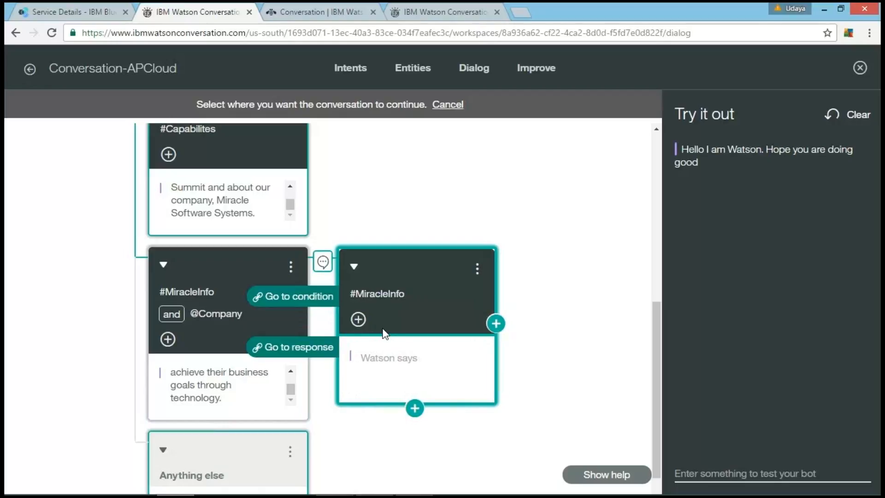
click(358, 319)
text(@C)
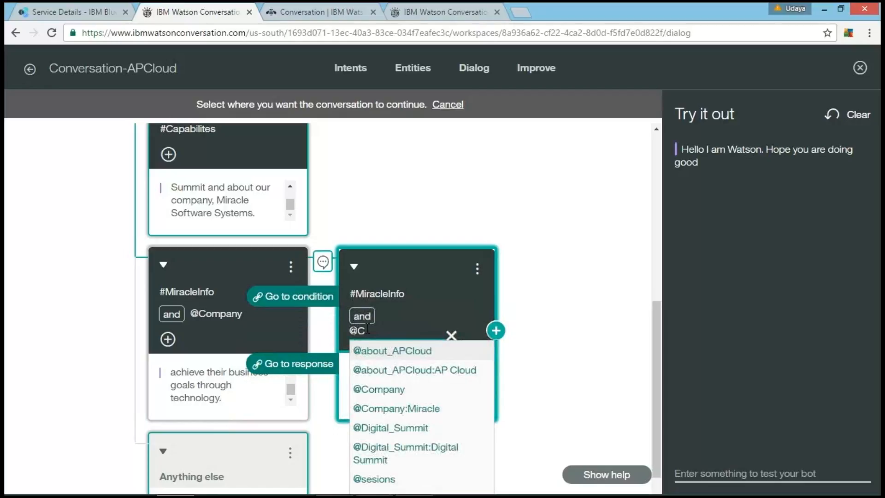
click(375, 391)
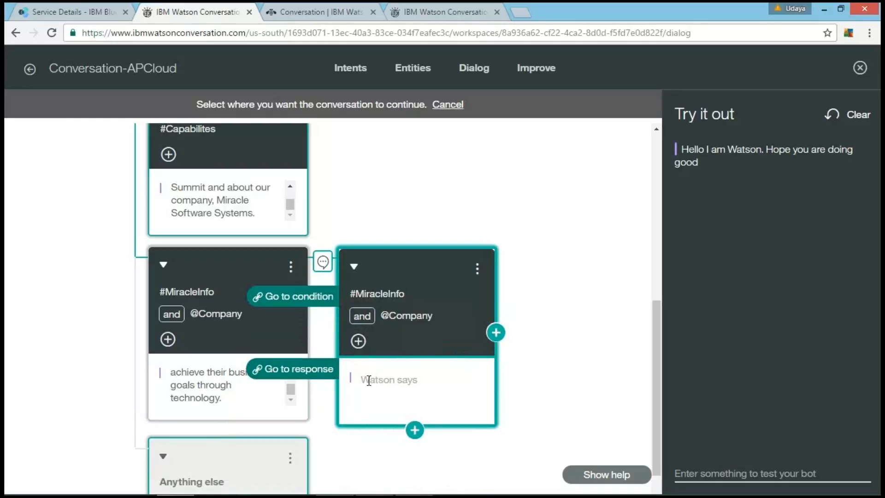
Step: Copy the "You can visit the Miracle website" line from Notepad++ into the child node's response and make the parent node continue from that response
click(413, 483)
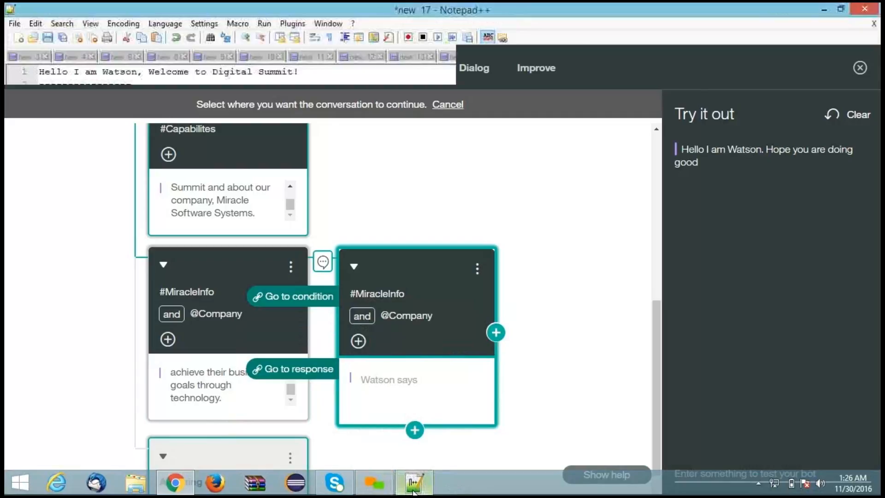
drag(42, 315, 818, 320)
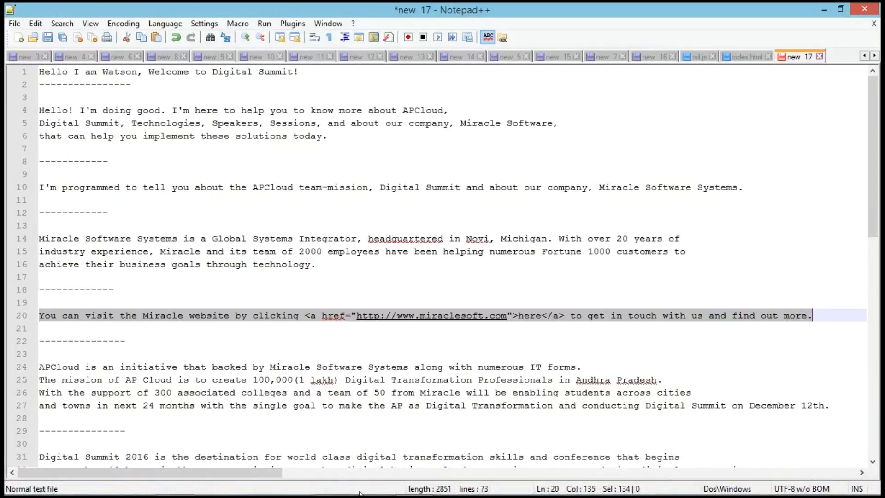
click(414, 486)
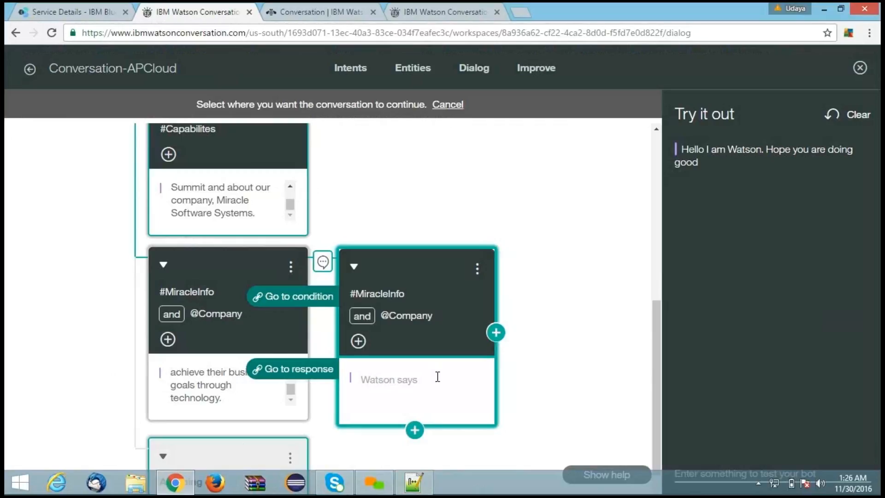
click(437, 376)
key(ctrl+v)
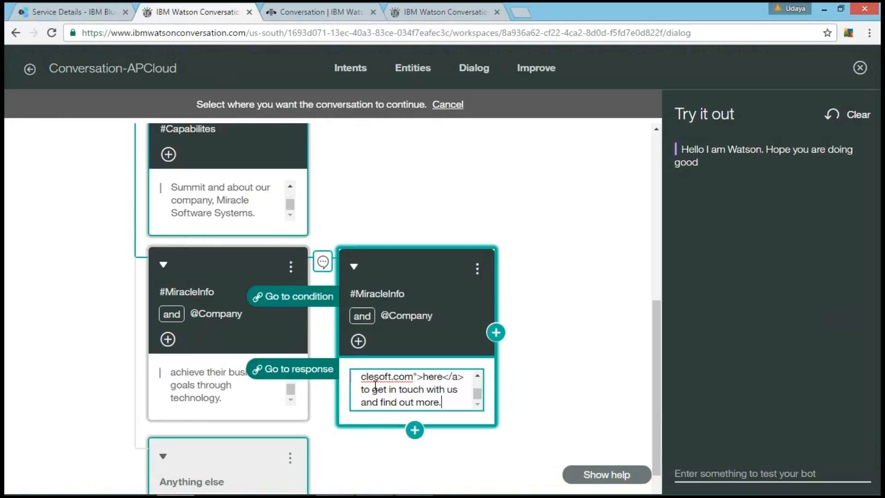
click(323, 375)
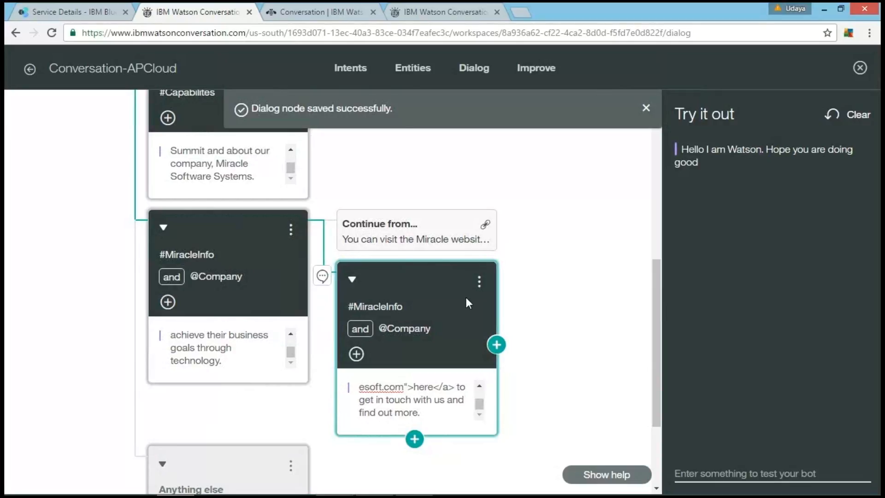
scroll(465, 300, down, 2)
scroll(464, 306, down, 2)
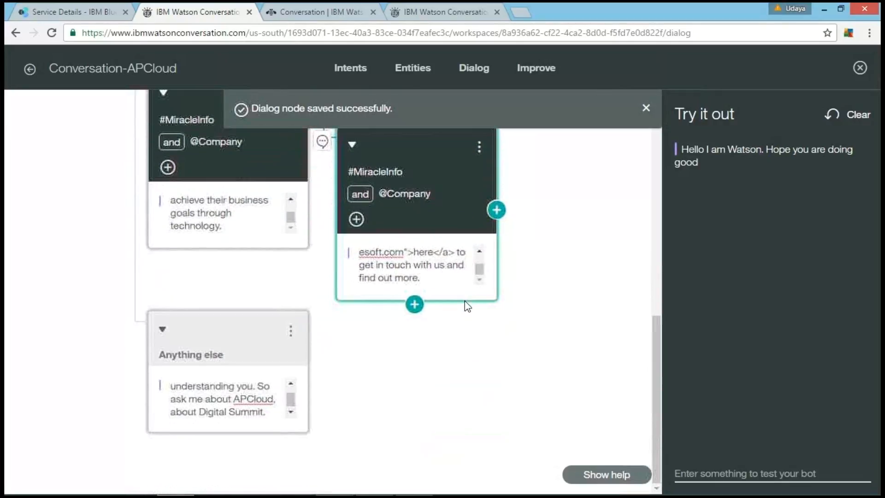
click(235, 229)
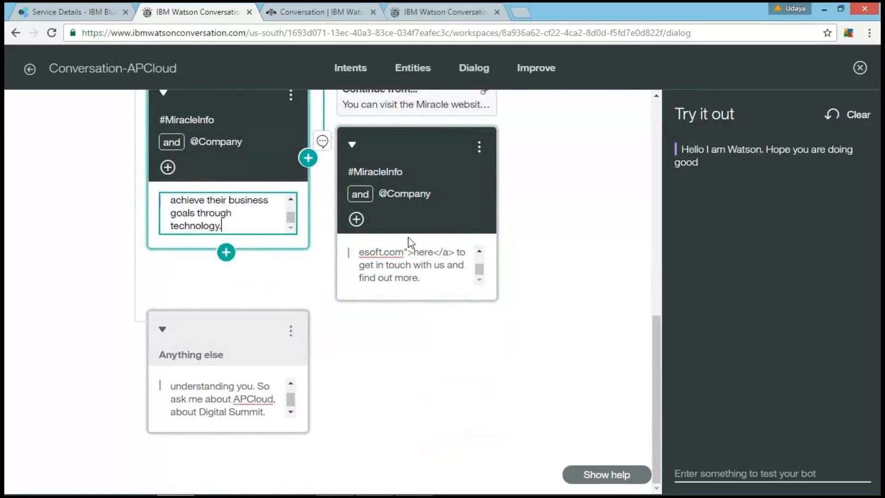
scroll(409, 248, up, 2)
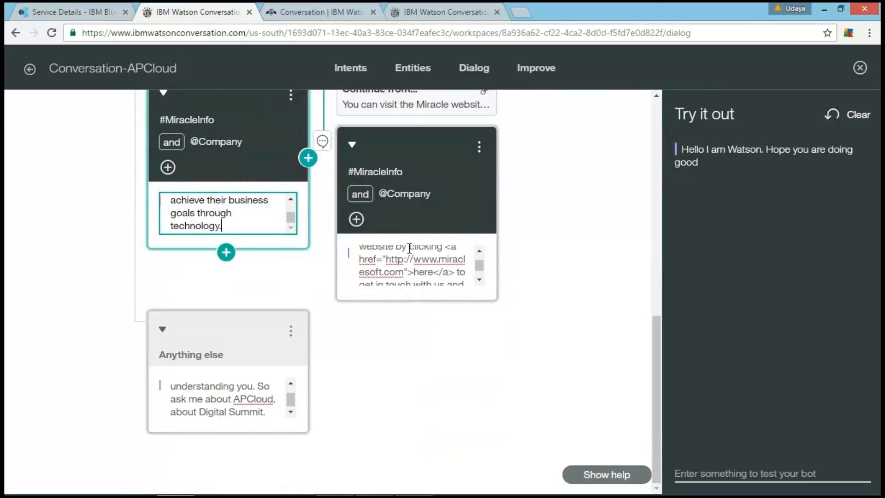
scroll(409, 249, up, 1)
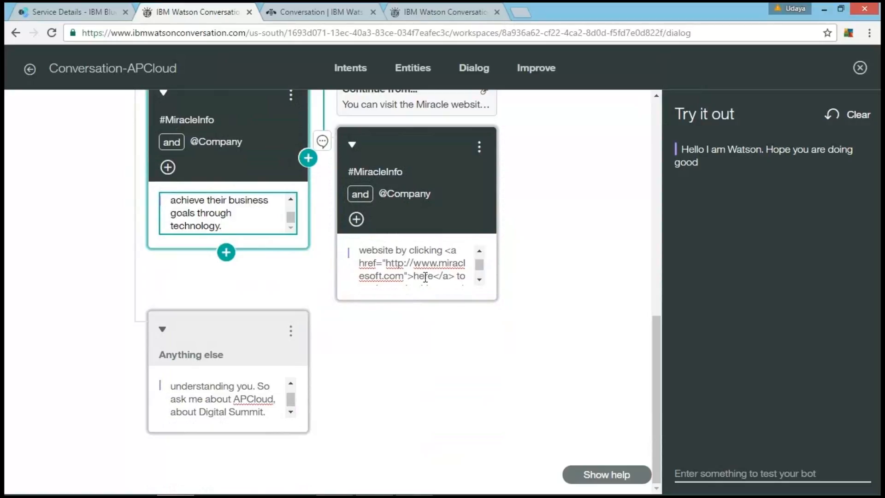
drag(386, 262, 404, 276)
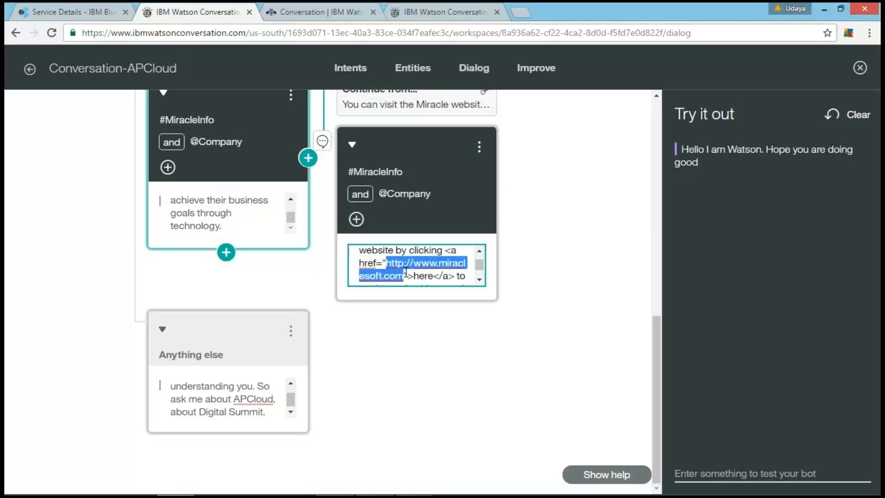
Step: Add a sibling dialog node below the parent #MiracleInfo node and set its intent condition to #Digital_Summit
click(303, 273)
click(245, 240)
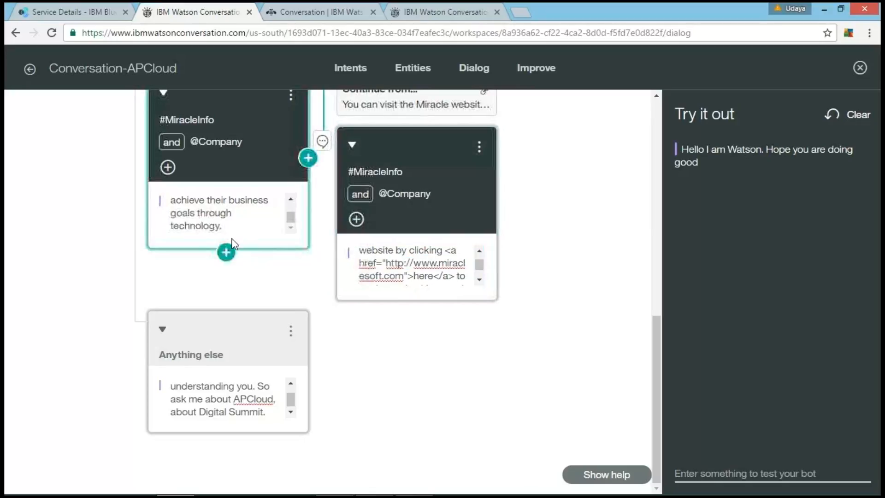
click(226, 253)
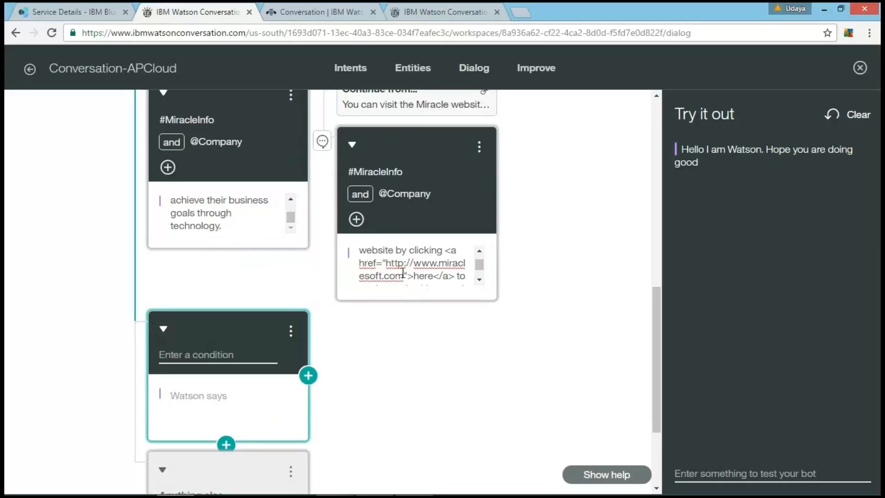
drag(386, 263, 403, 276)
click(392, 319)
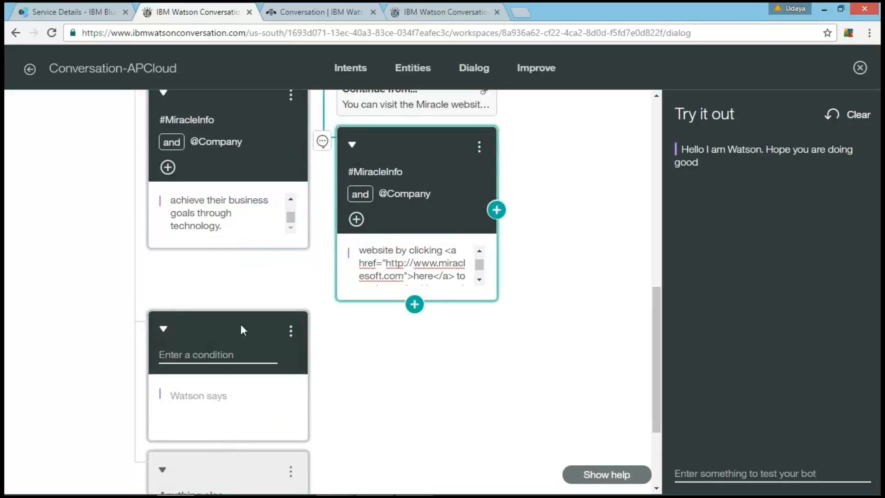
click(208, 352)
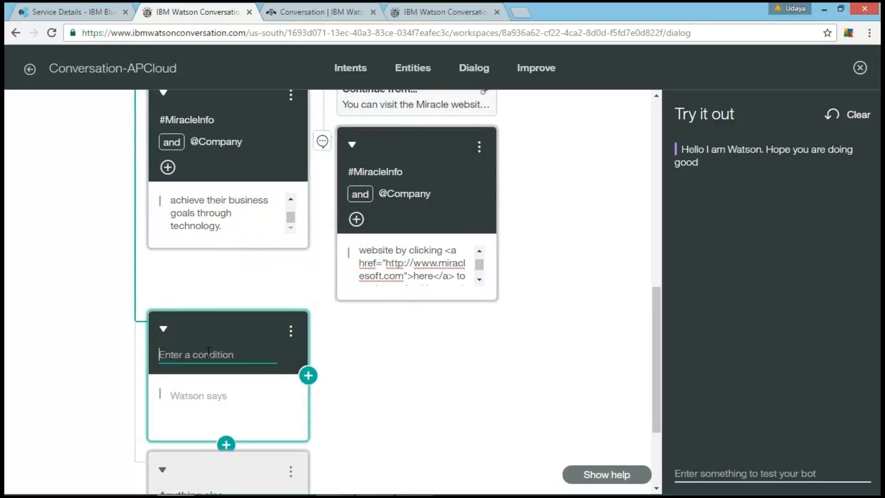
text(digit)
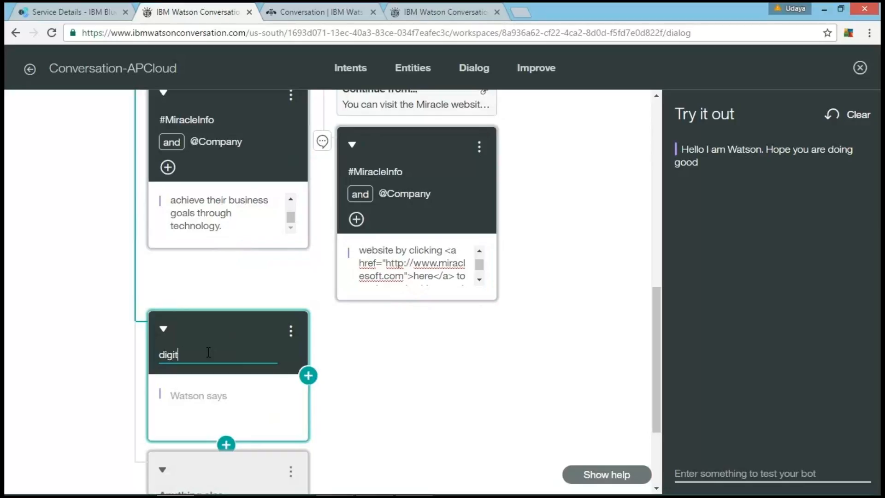
text(a)
key(BackSpace)
key(BackSpace)
key(BackSpace)
key(BackSpace)
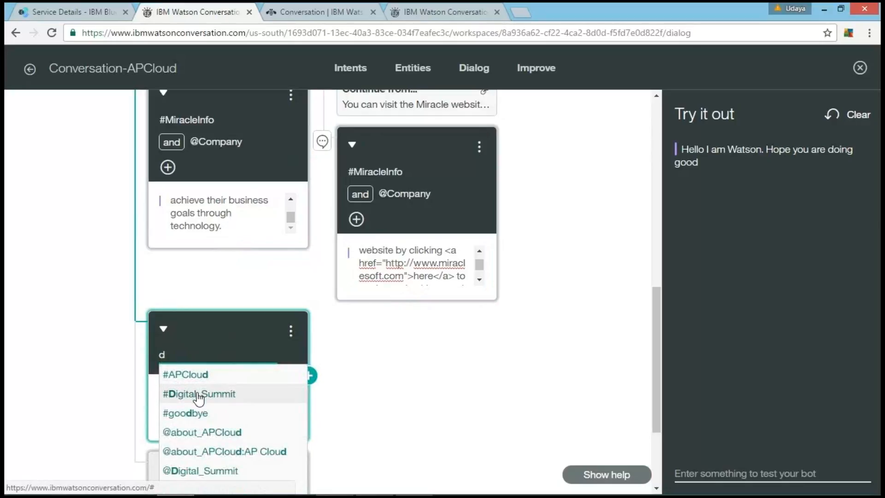
click(198, 394)
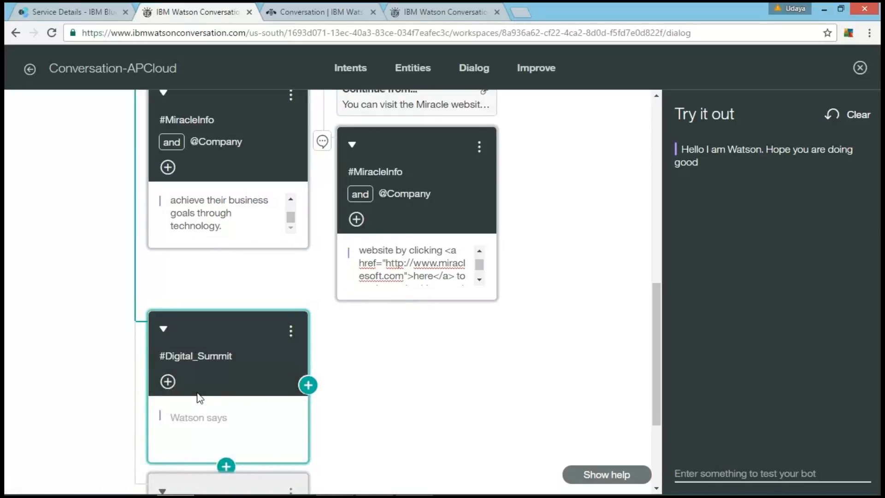
click(168, 382)
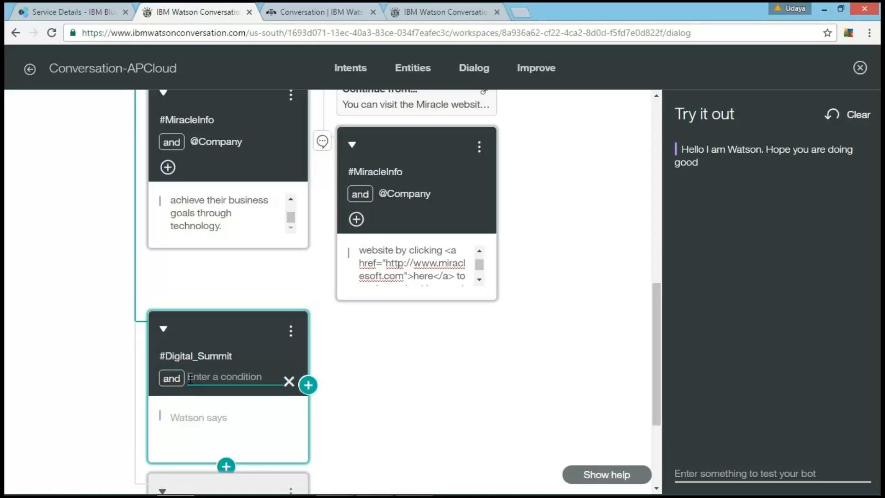
text(@d)
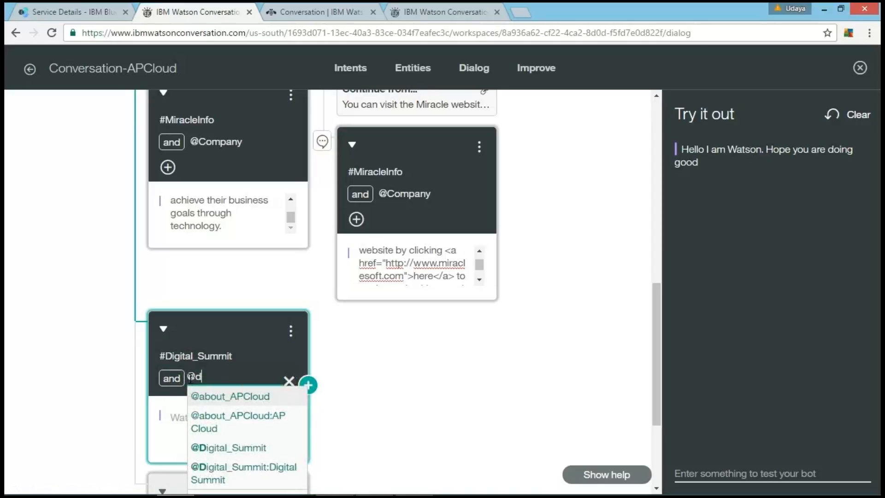
click(223, 447)
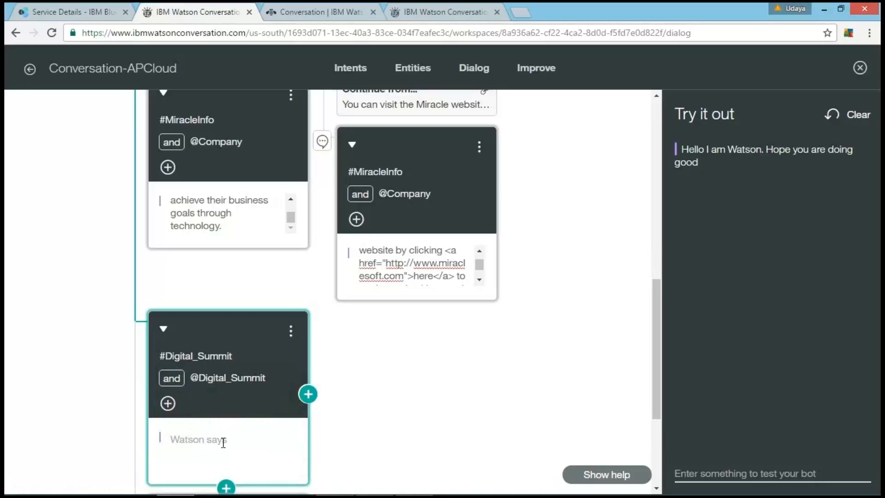
Step: Copy the "Digital Summit 2016 is the destination" paragraph from Notepad++ into the #Digital_Summit node's response and review the text
click(223, 442)
click(418, 491)
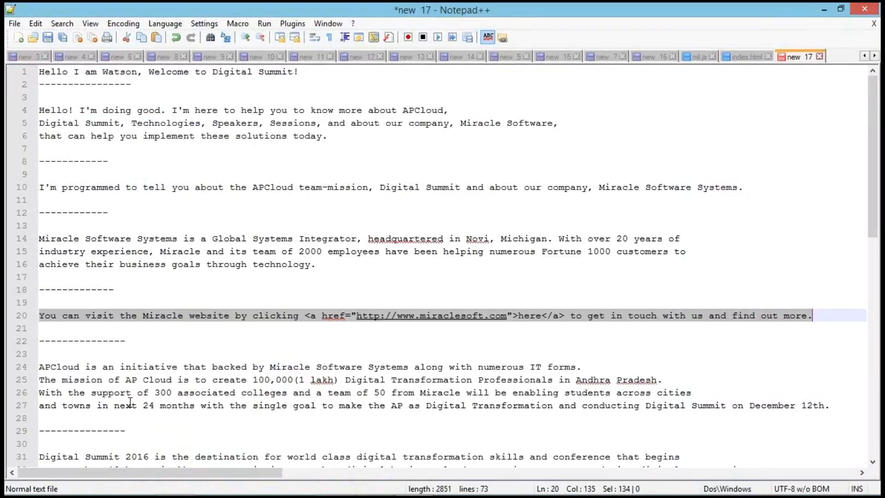
scroll(130, 403, down, 7)
drag(41, 186, 311, 221)
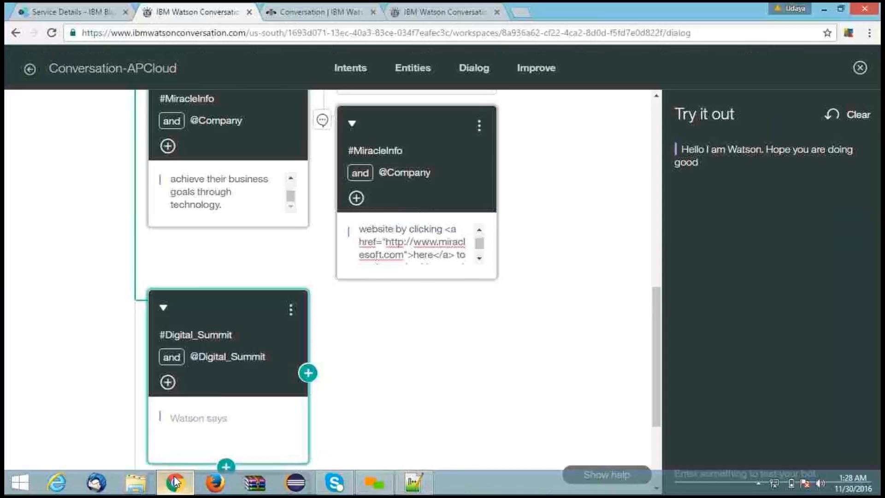
click(175, 489)
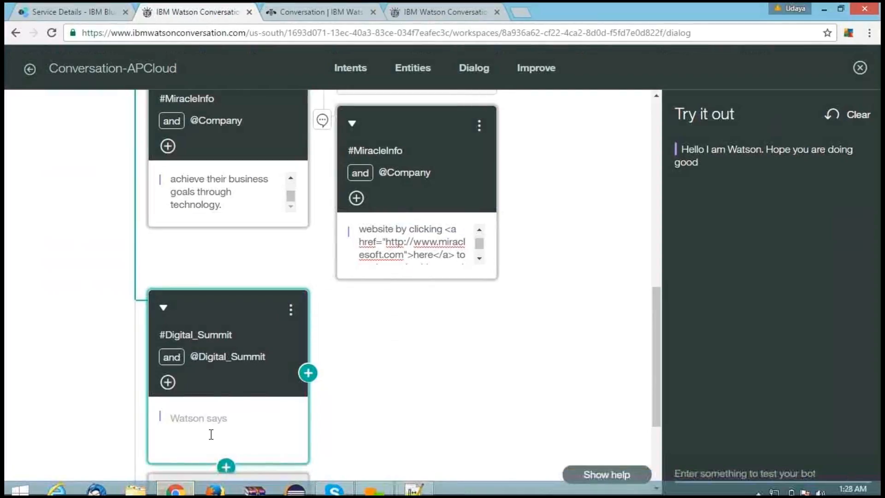
click(207, 420)
key(ctrl+v)
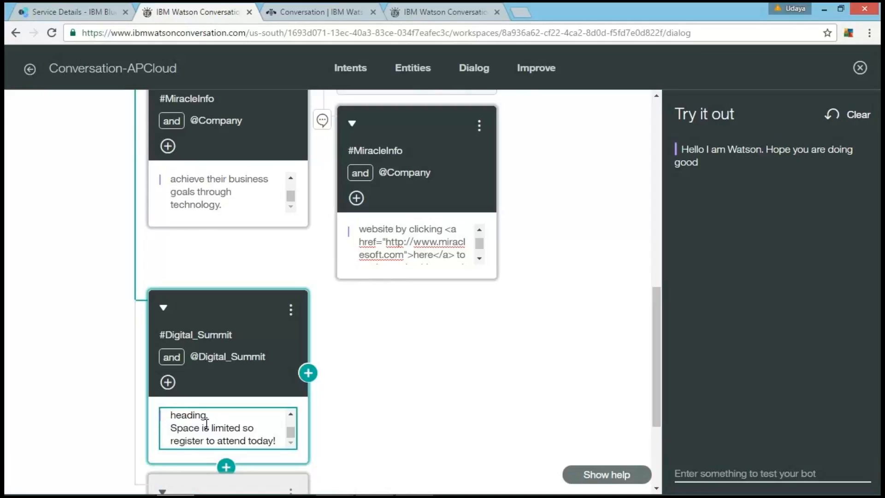
scroll(228, 421, up, 2)
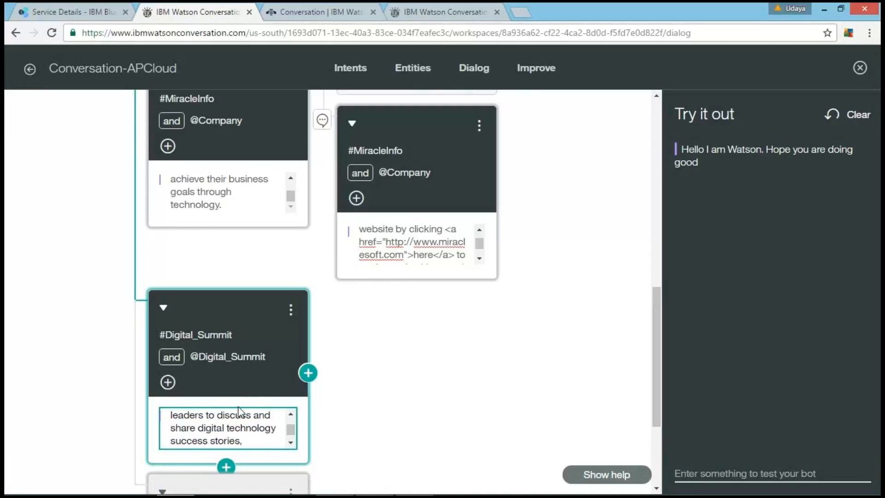
scroll(308, 410, down, 3)
scroll(308, 411, up, 2)
Step: Add a sibling dialog node below the #Digital_Summit node and set its intent condition to #APCloud
scroll(308, 411, down, 3)
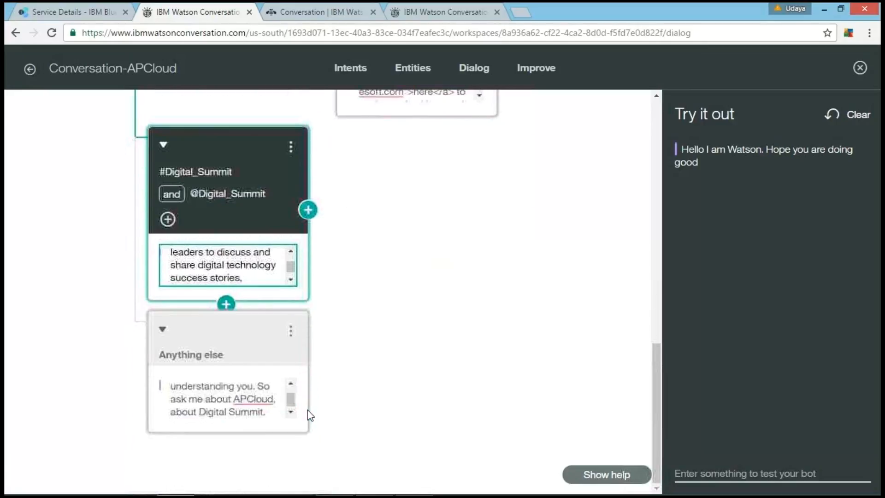
click(224, 303)
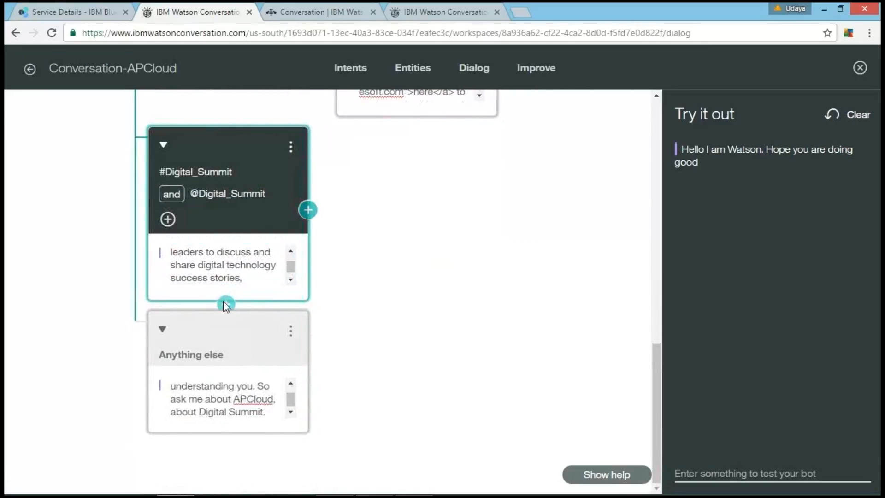
click(224, 302)
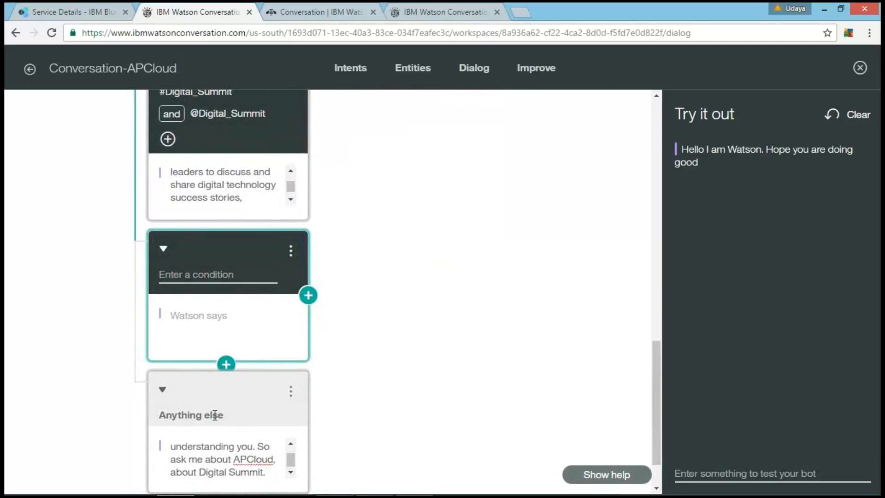
click(226, 270)
text(#)
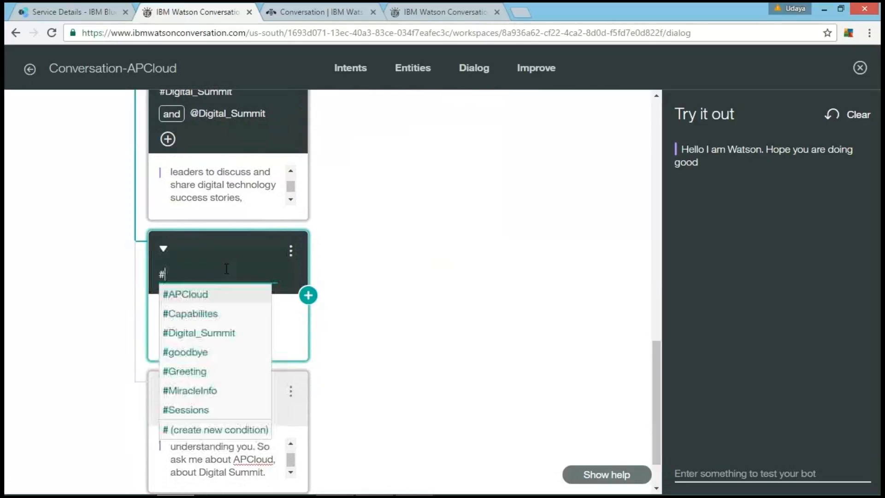
text(A)
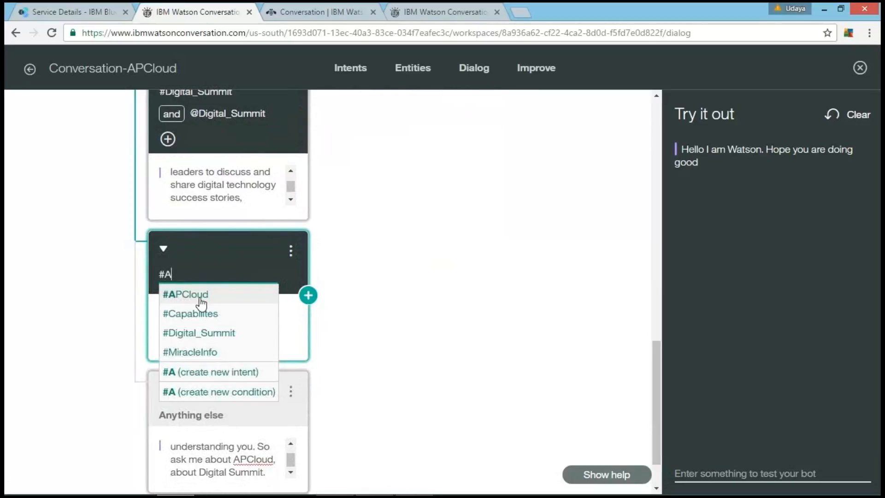
click(200, 299)
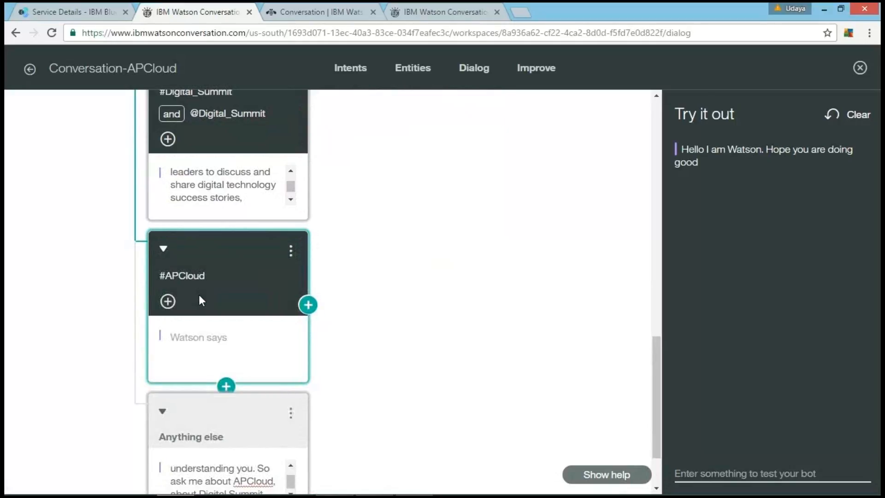
click(168, 301)
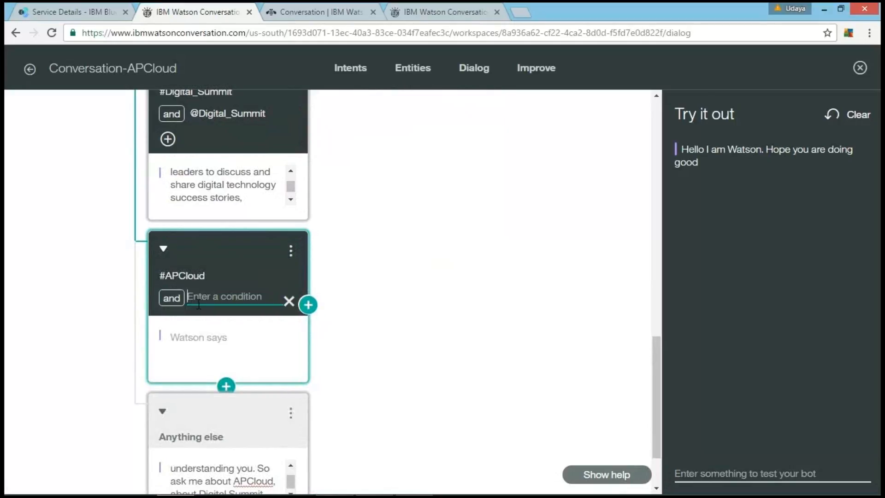
text(@)
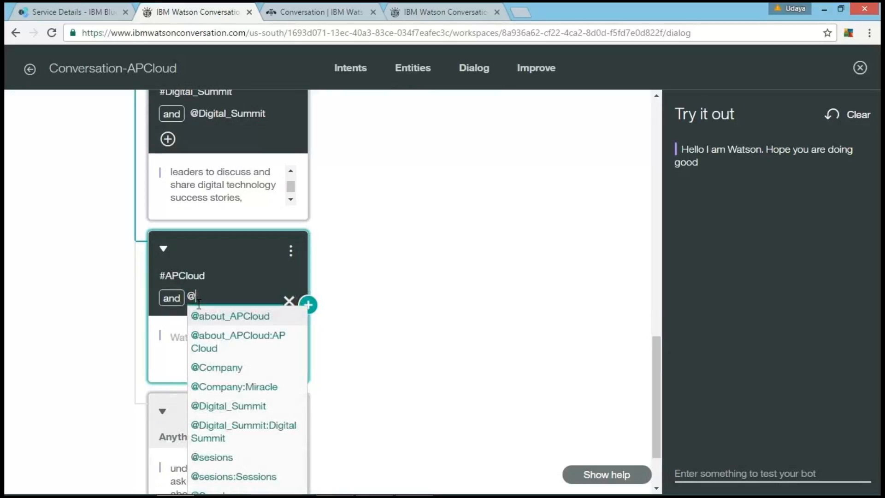
click(206, 317)
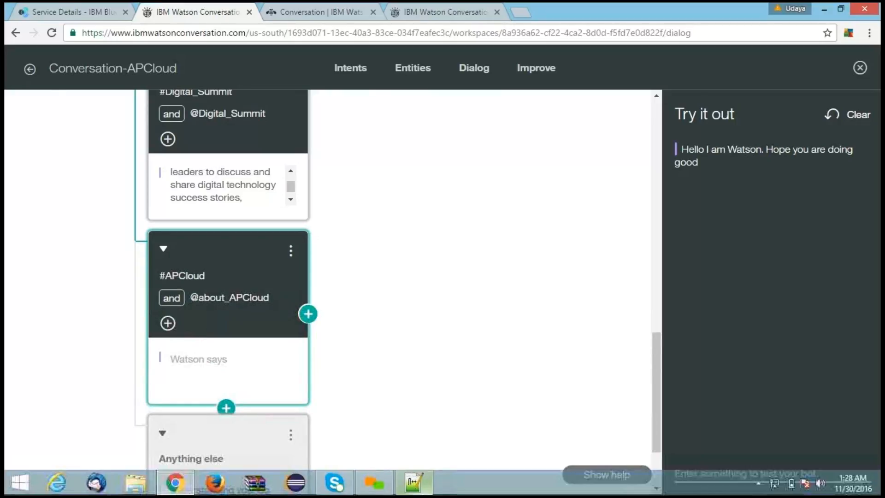
Step: Copy the "APCloud is an initiative" paragraph from Notepad++ into the #APCloud node's response
click(413, 482)
scroll(276, 249, up, 5)
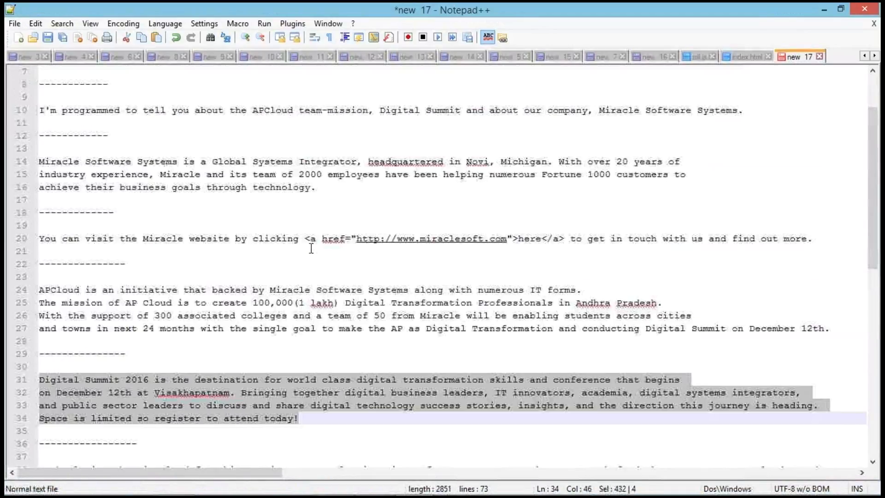
drag(40, 290, 835, 333)
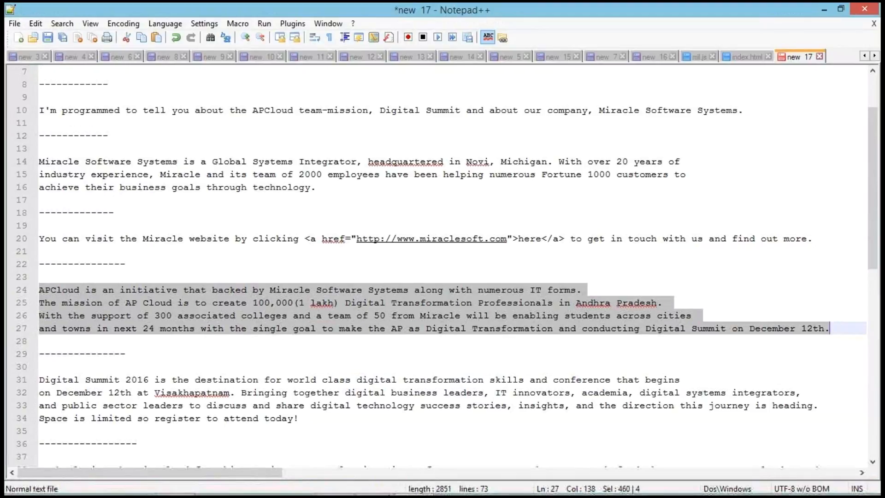
click(175, 482)
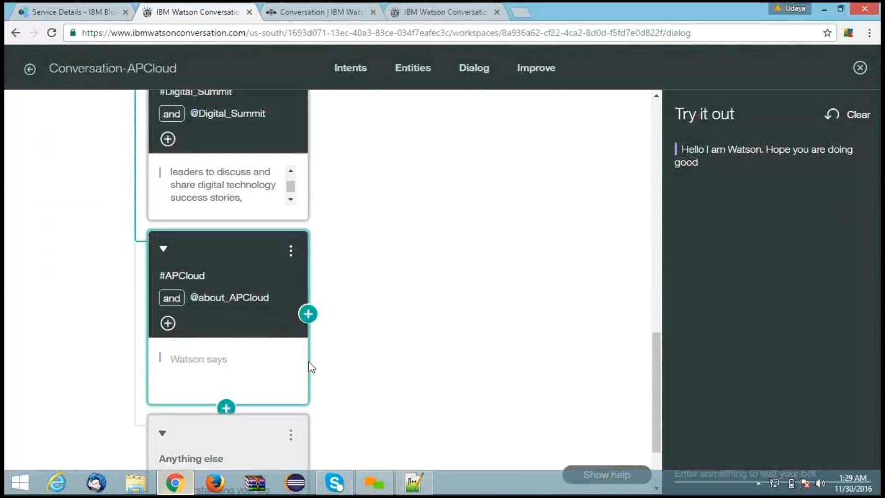
click(229, 375)
key(ctrl+v)
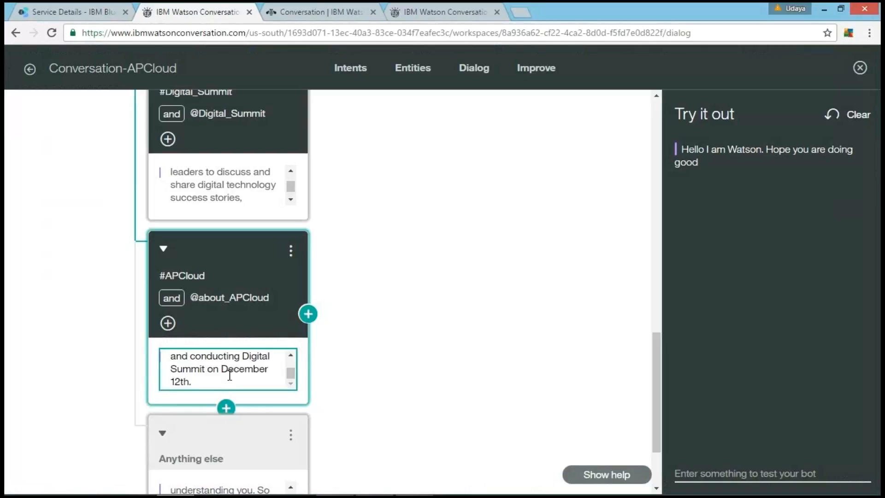
Step: Add a sibling dialog node below the #APCloud node and set its intent condition to #Sessions
scroll(230, 375, down, 2)
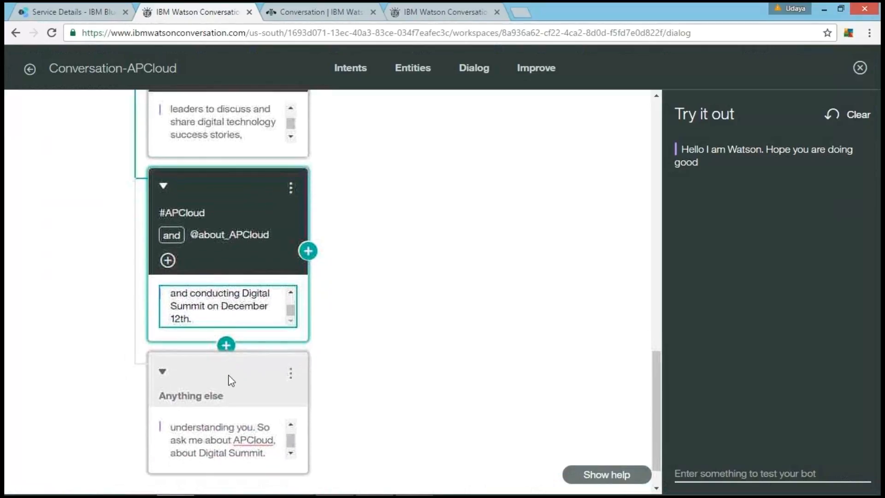
click(226, 345)
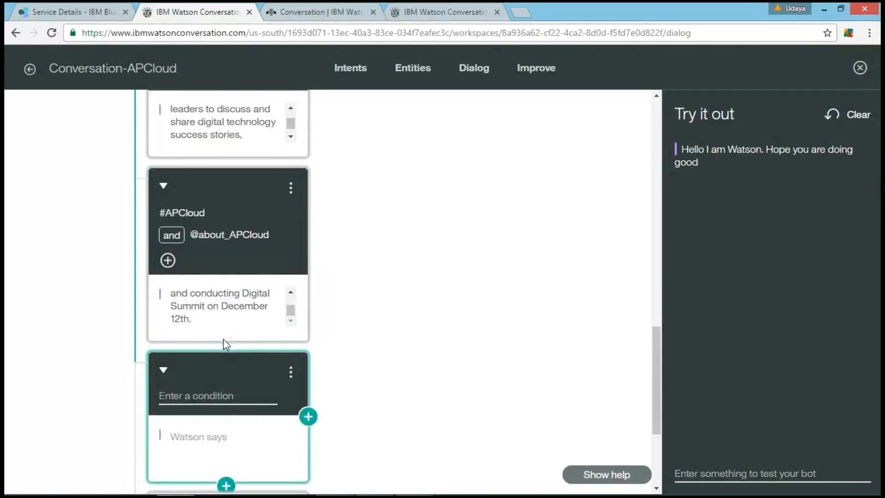
click(190, 391)
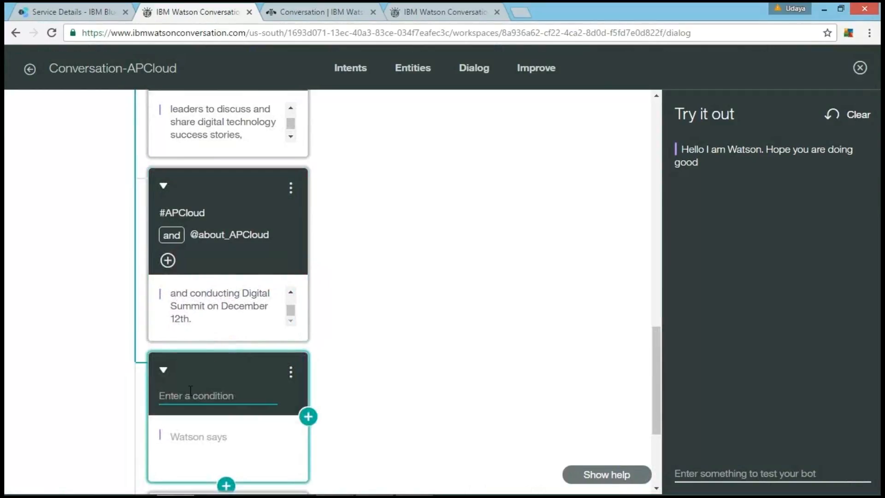
text(#sp)
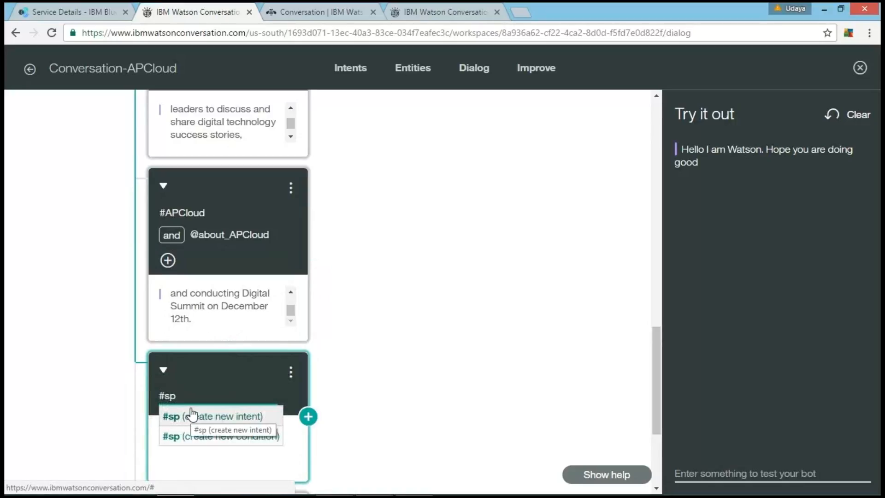
key(BackSpace)
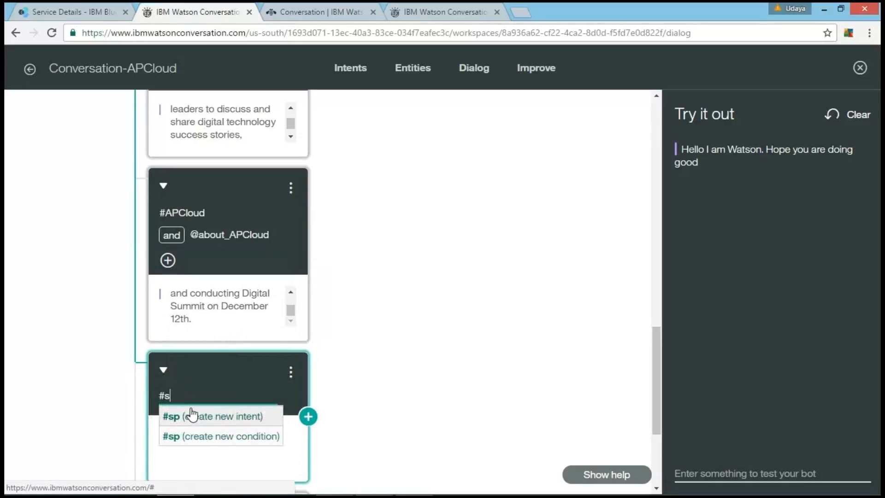
scroll(192, 415, down, 3)
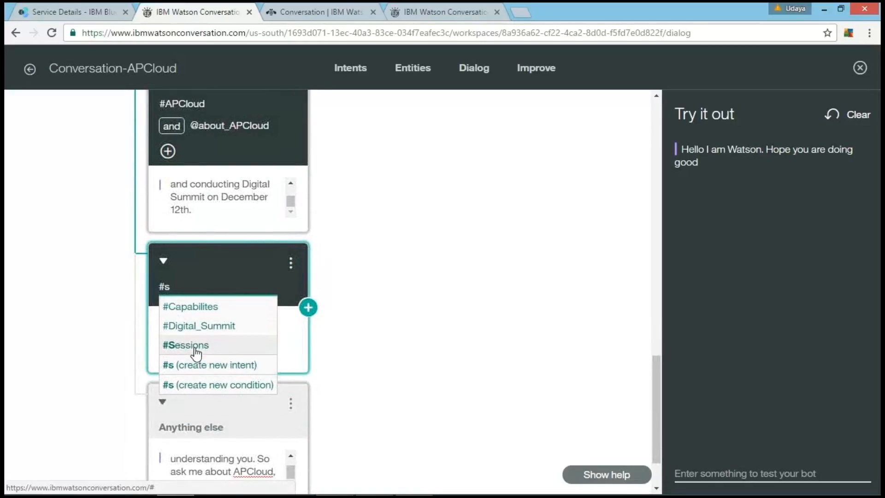
click(186, 345)
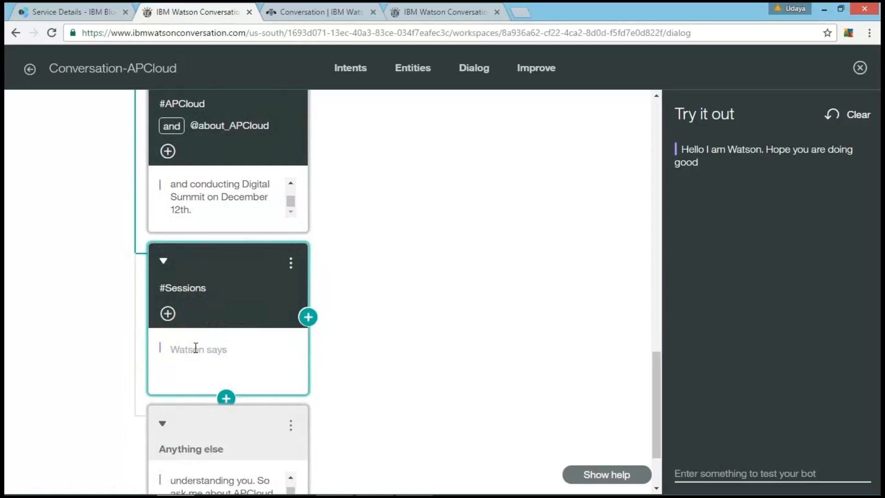
Step: Copy the session schedule, from "Tuesday, December 13" through "the following day.", from Notepad++ into the #Sessions node's response
scroll(195, 347, down, 1)
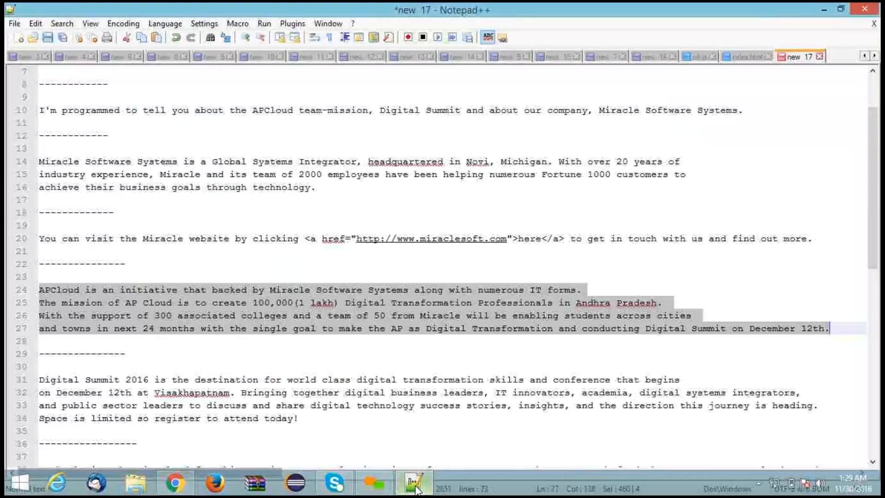
click(413, 487)
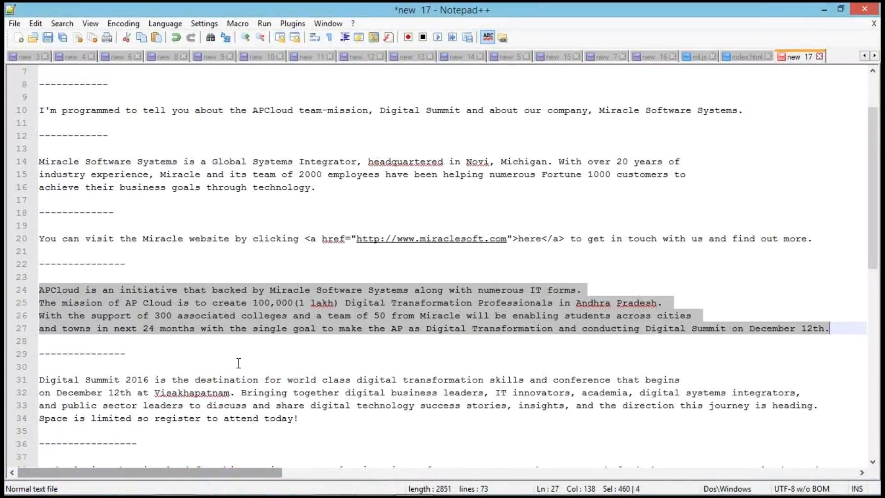
scroll(171, 379, down, 9)
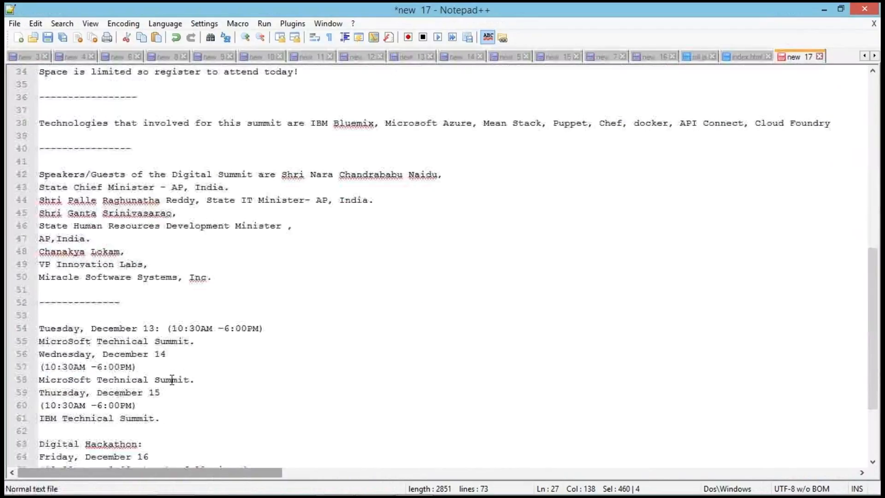
drag(42, 325, 287, 365)
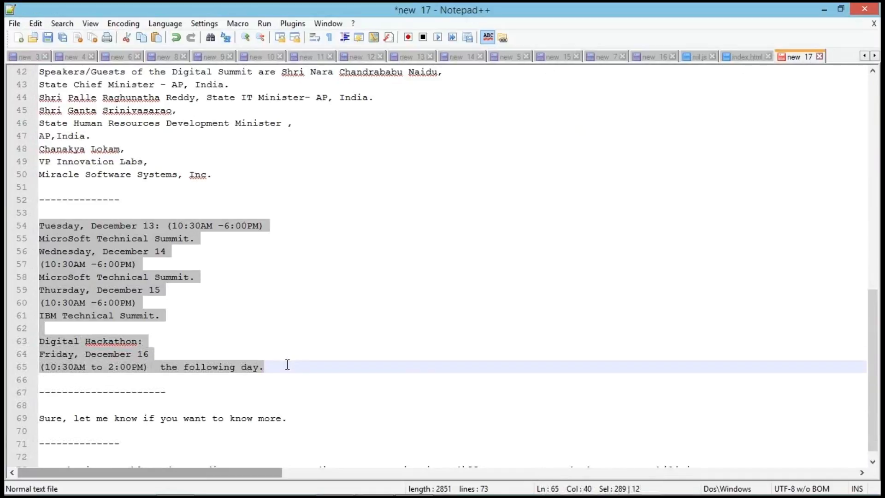
click(182, 477)
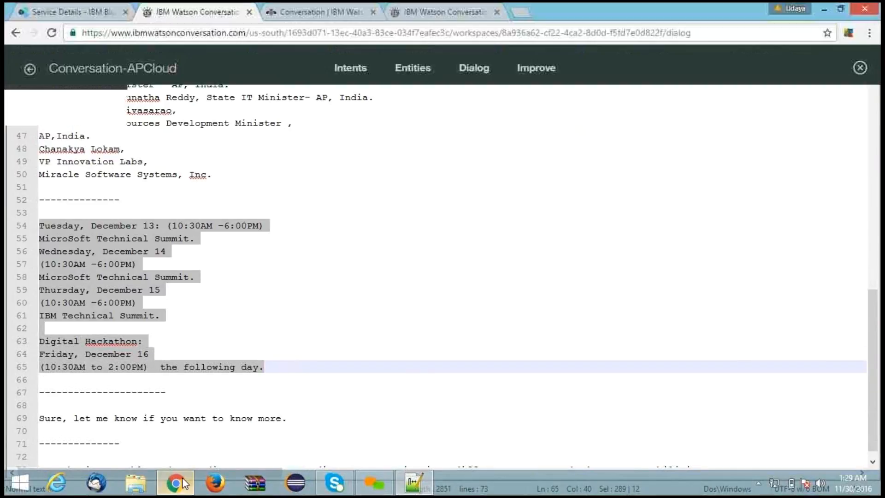
click(243, 322)
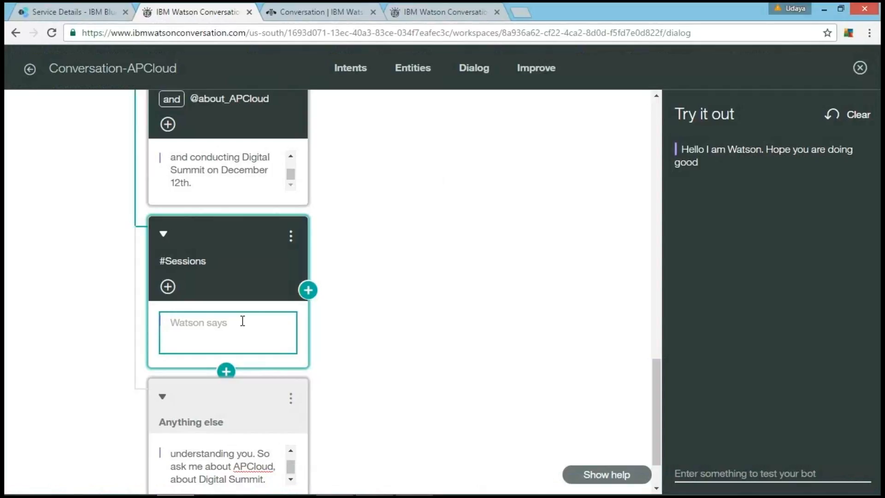
key(ctrl+v)
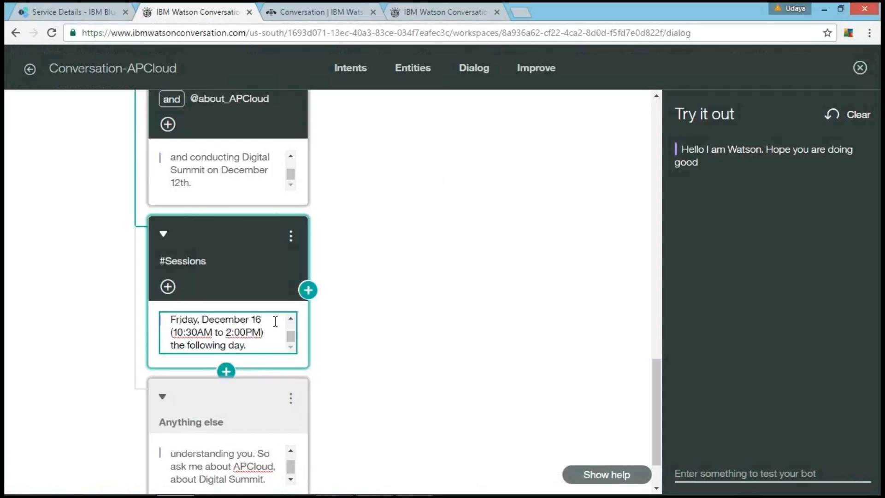
click(342, 123)
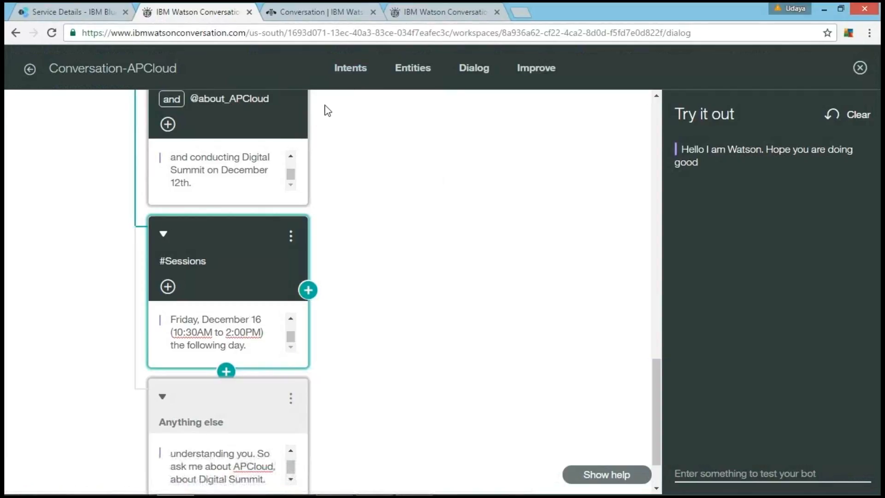
Step: Start a new intent named #speakers and add the user example "Speakers of the sessions"
click(350, 70)
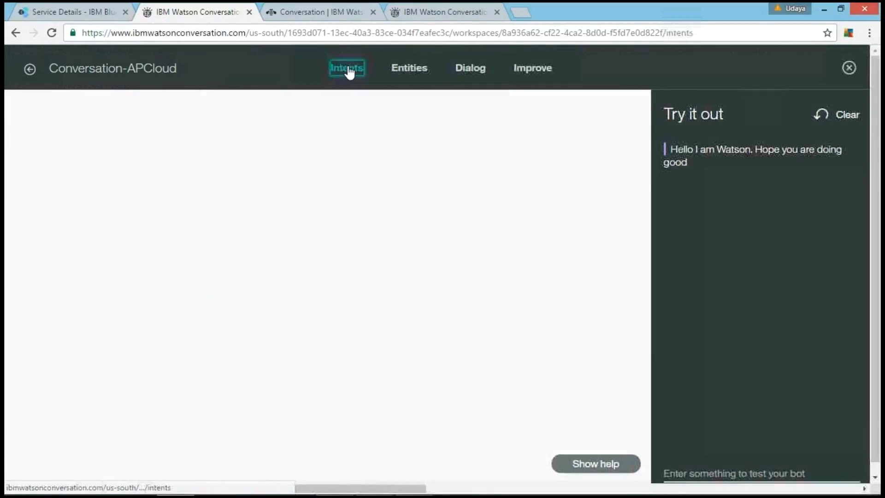
scroll(316, 213, down, 1)
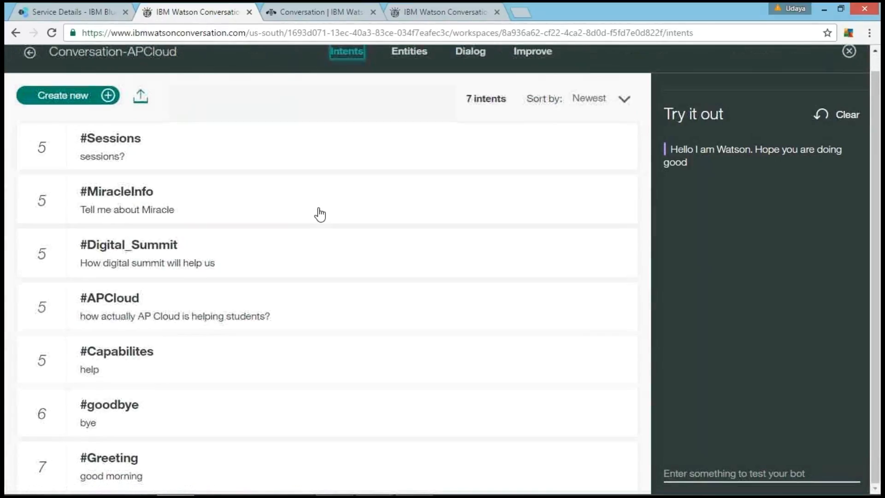
click(74, 103)
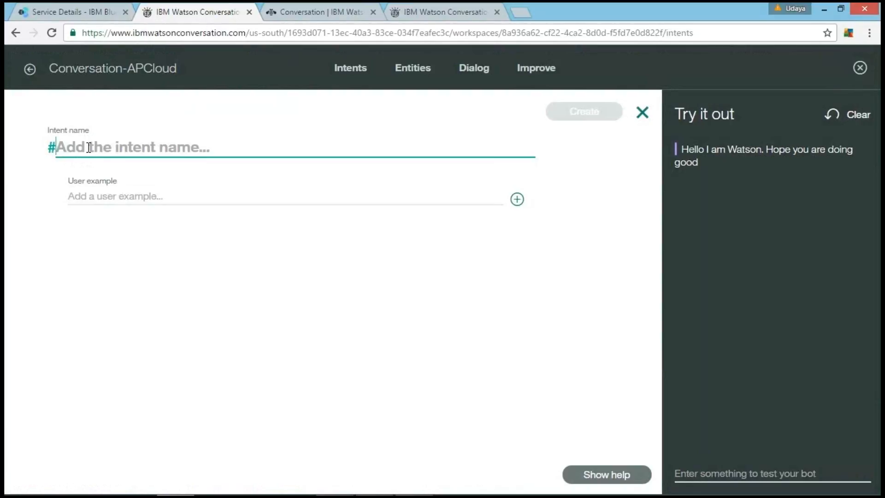
text(spea)
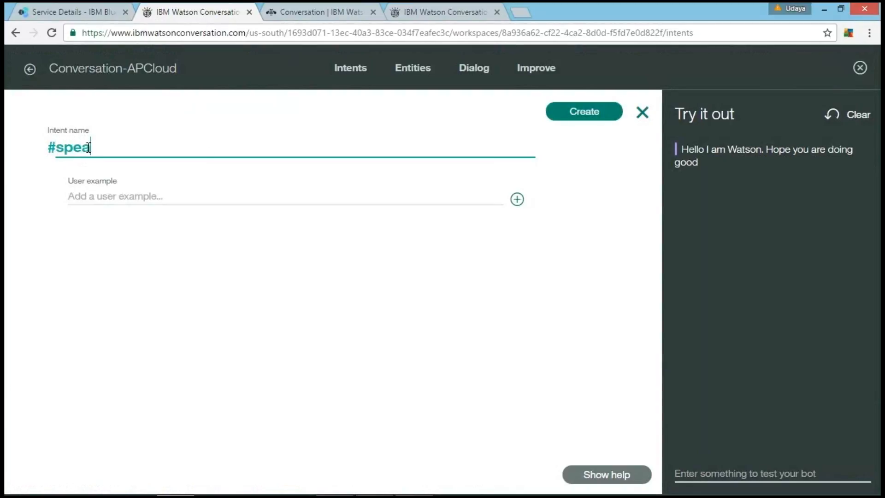
text(kers)
click(115, 199)
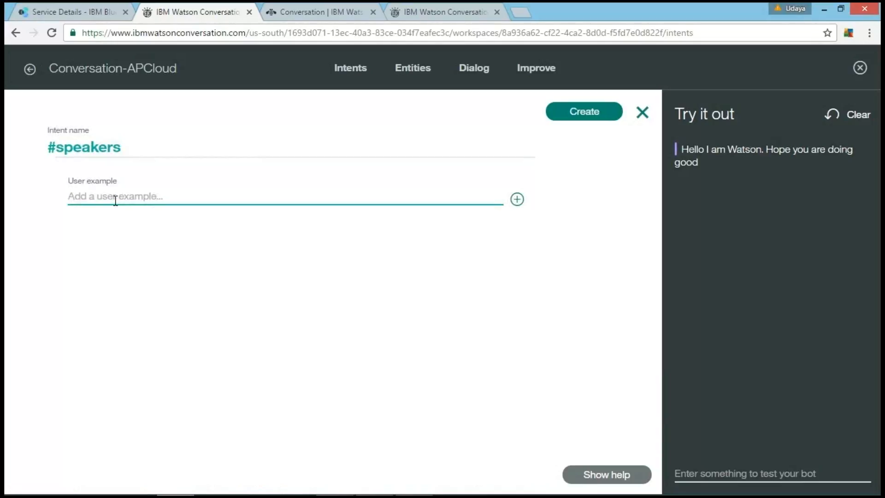
text(Speakers of the sessions)
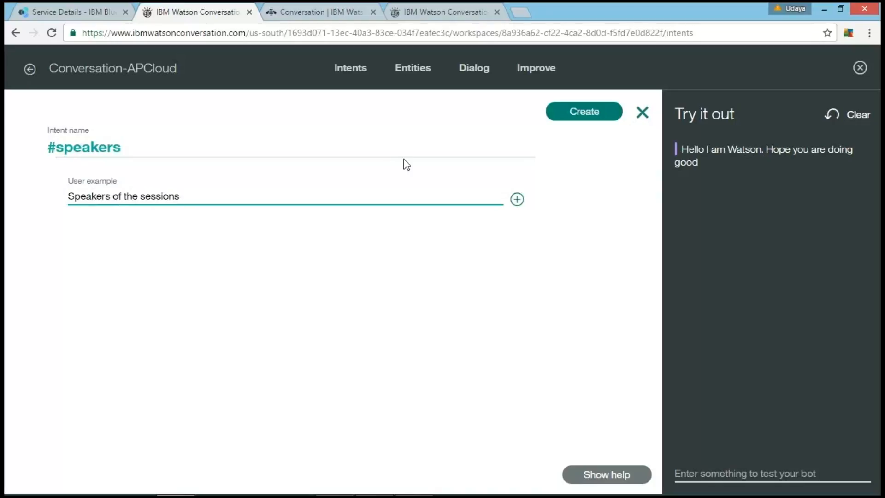
key(Return)
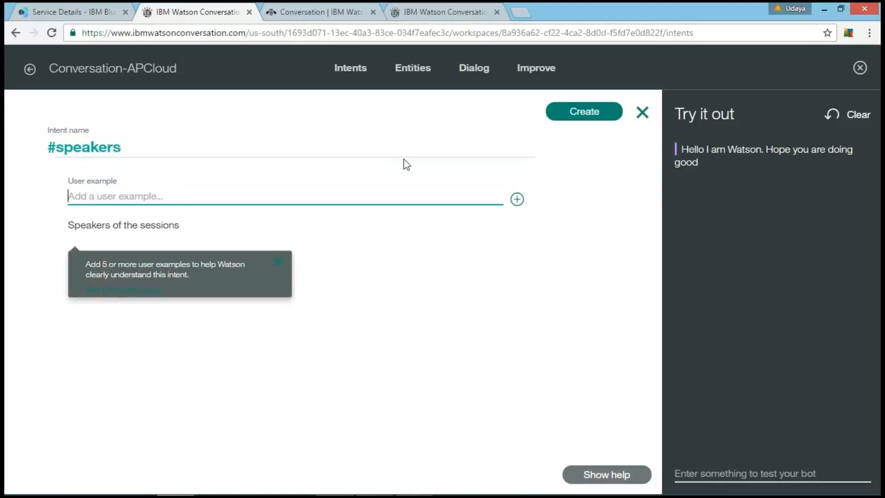
Step: Add the user examples "who are going to be speakers" and "who are there as speakers for summit" to the #speakers intent
text(wh)
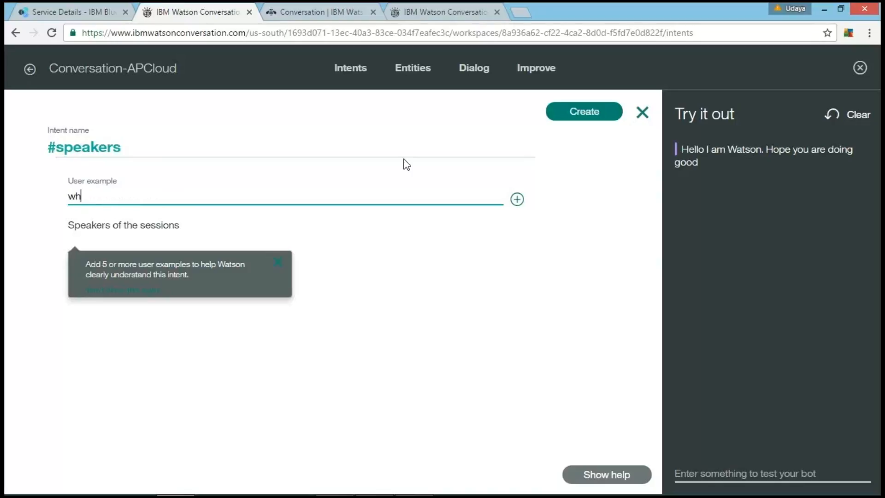
text(o are going)
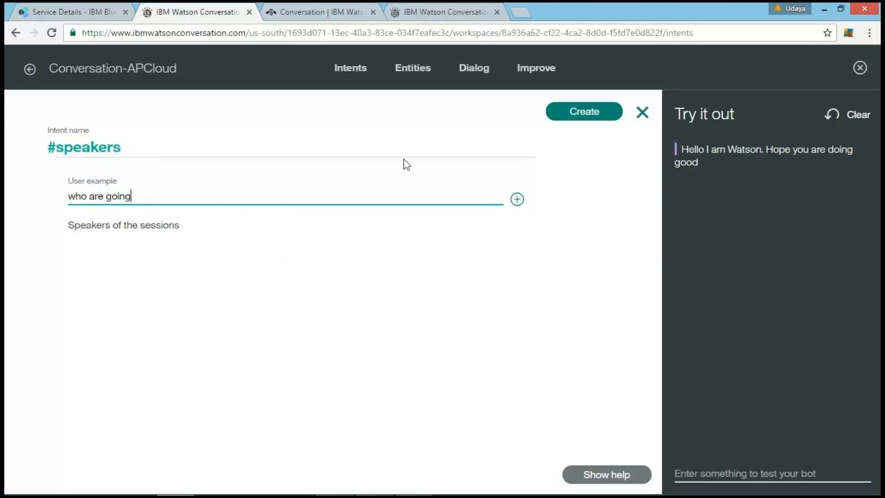
text( to be speakers)
key(Return)
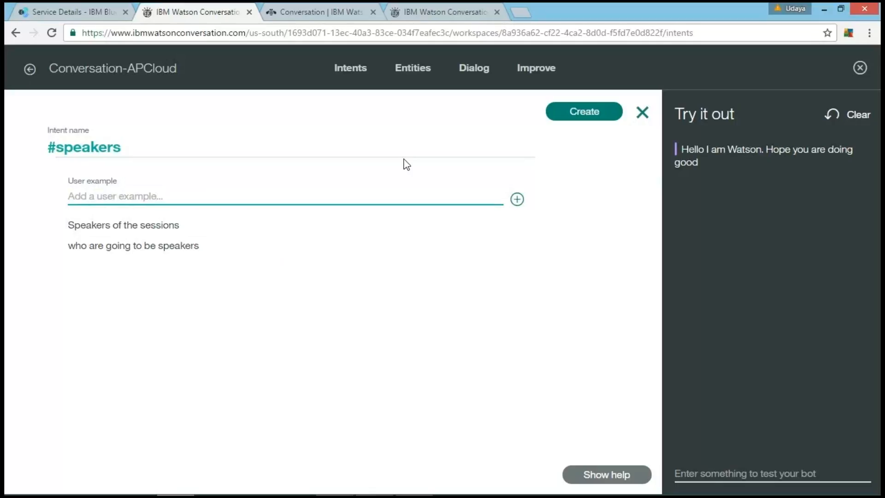
text(who are there as )
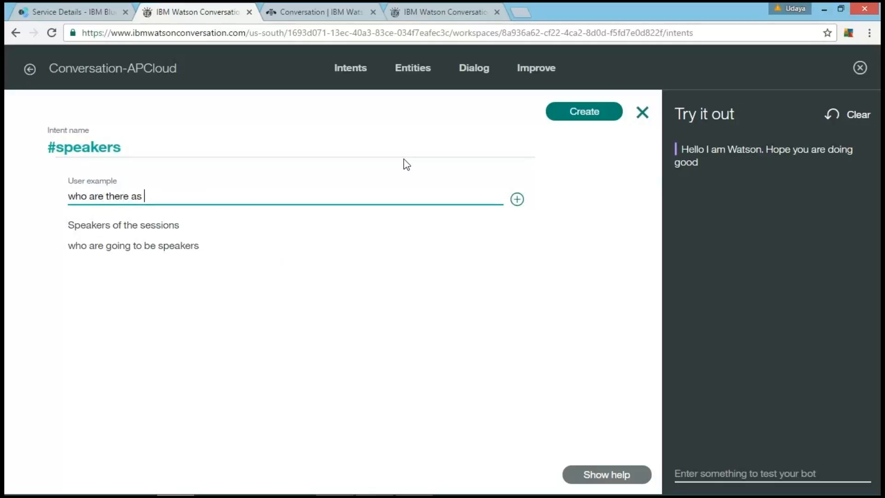
text(speakers for summit)
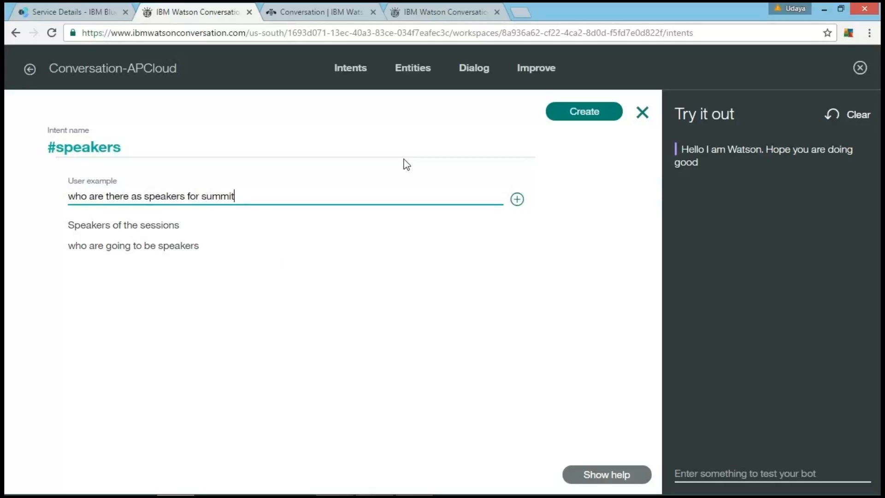
key(Return)
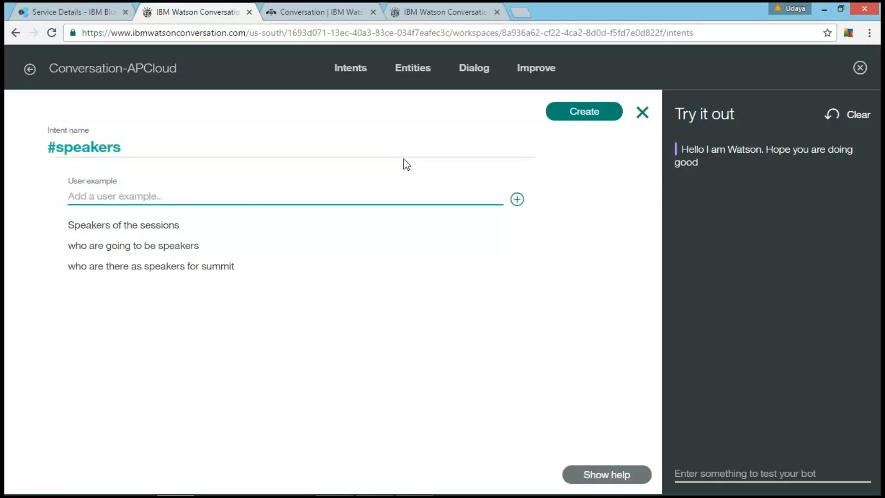
Step: Add the examples "who are the speakers" and "who will be the speakers of digital summit", and try to create the #speakers intent
text(who are the speakers)
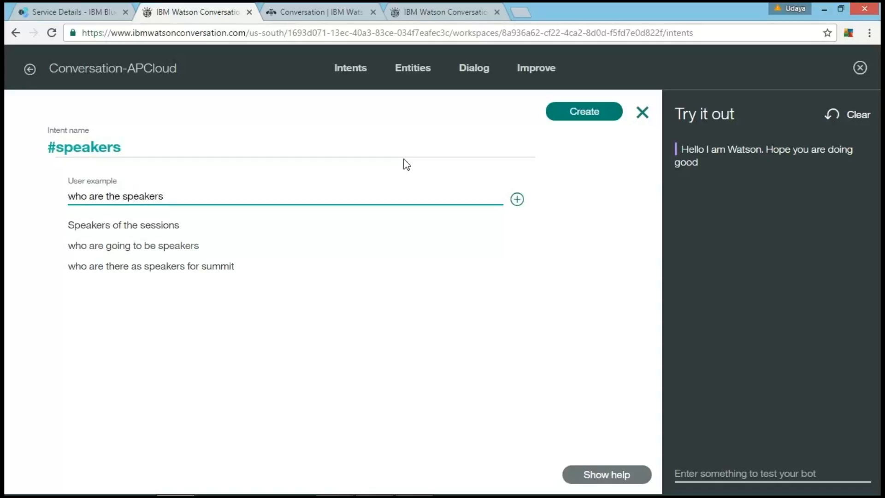
key(Return)
text(w)
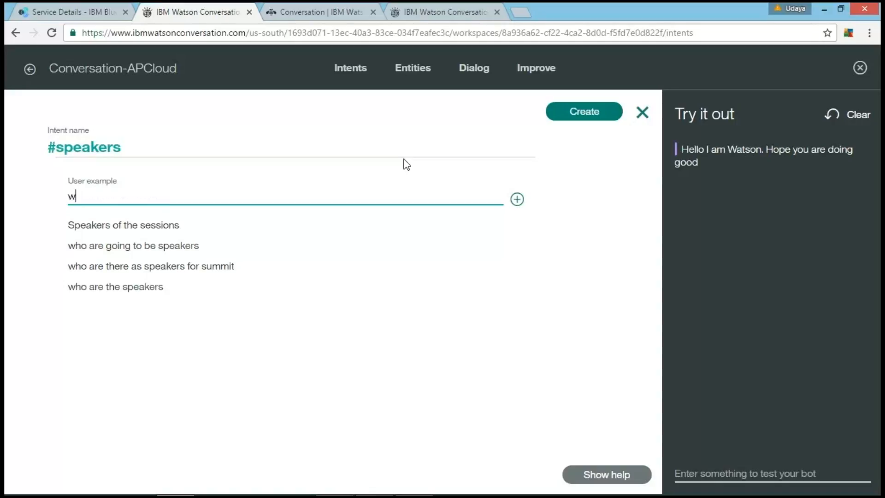
text(ho will be the speakers of d)
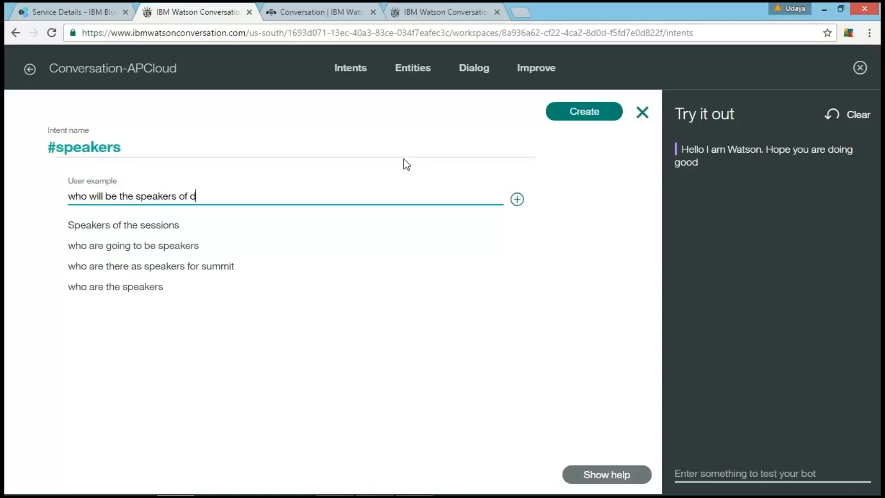
text(igital summ)
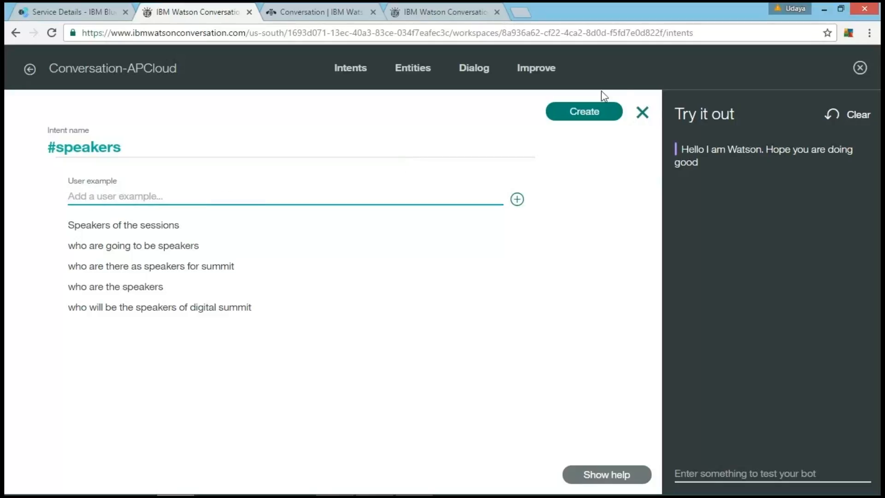
click(578, 114)
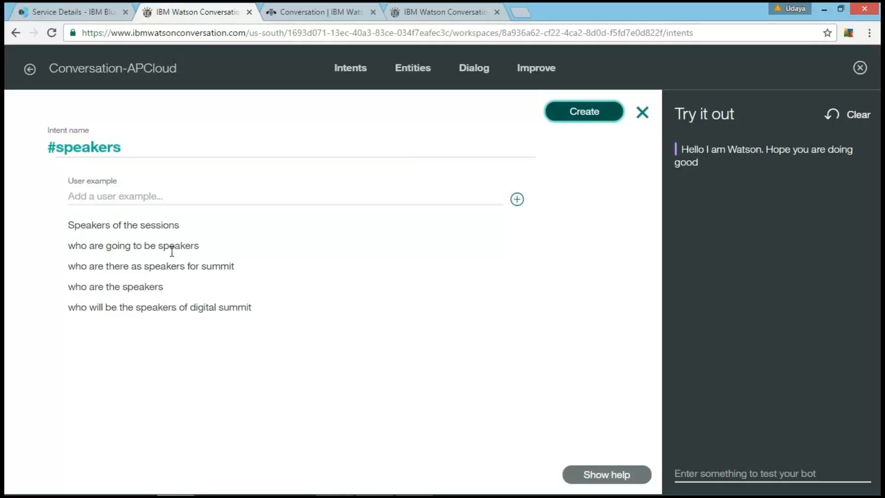
Step: Add a sibling dialog node below the #Sessions node and look for an intent starting with #Sp for its condition
click(413, 72)
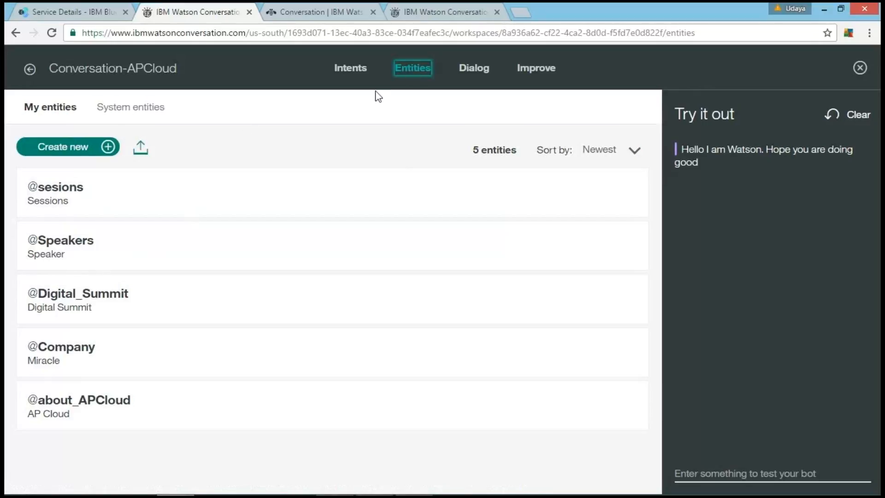
click(463, 70)
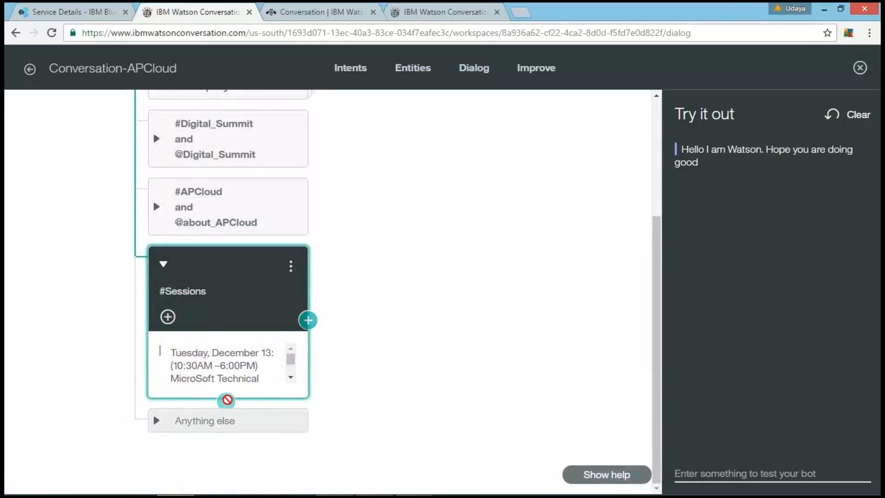
click(226, 401)
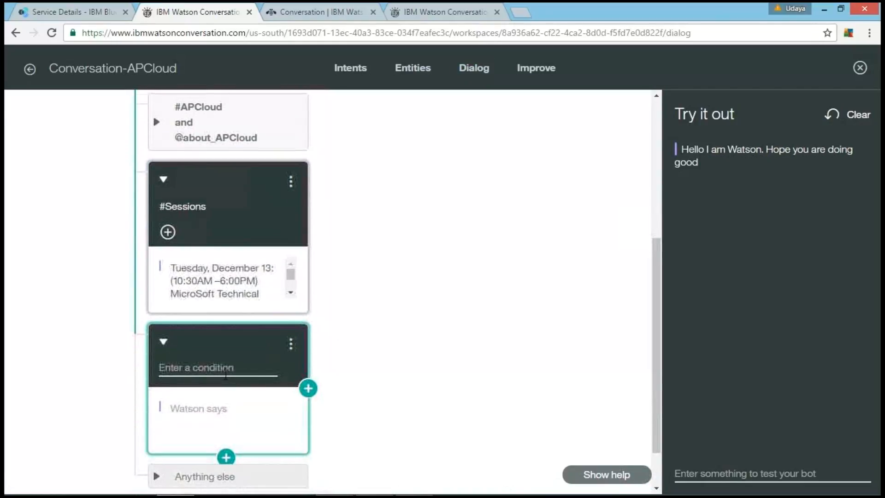
click(220, 364)
text(#)
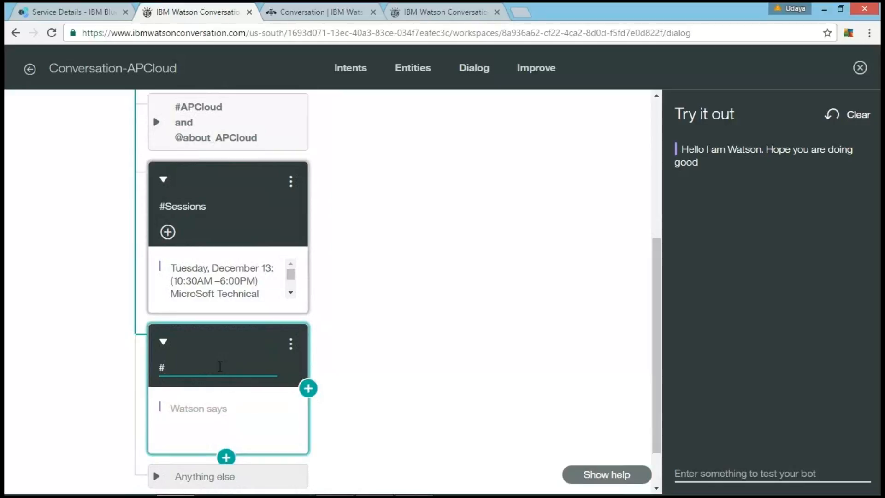
text(s)
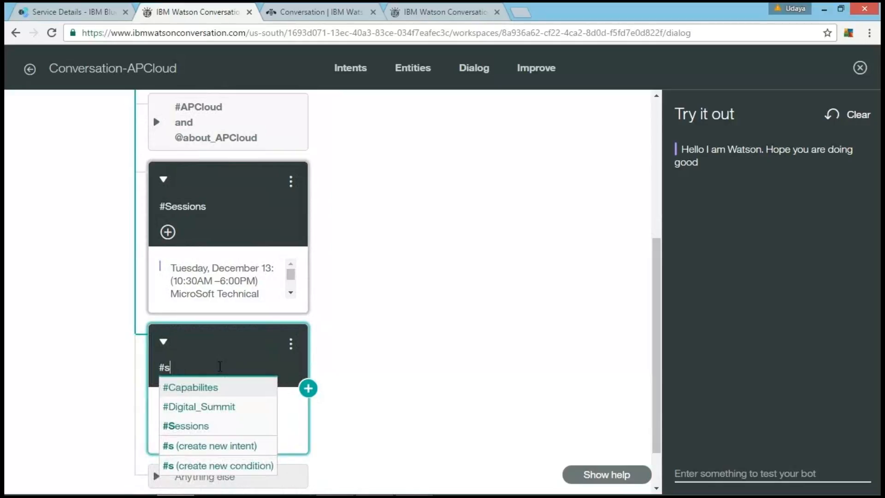
key(BackSpace)
text(Sp)
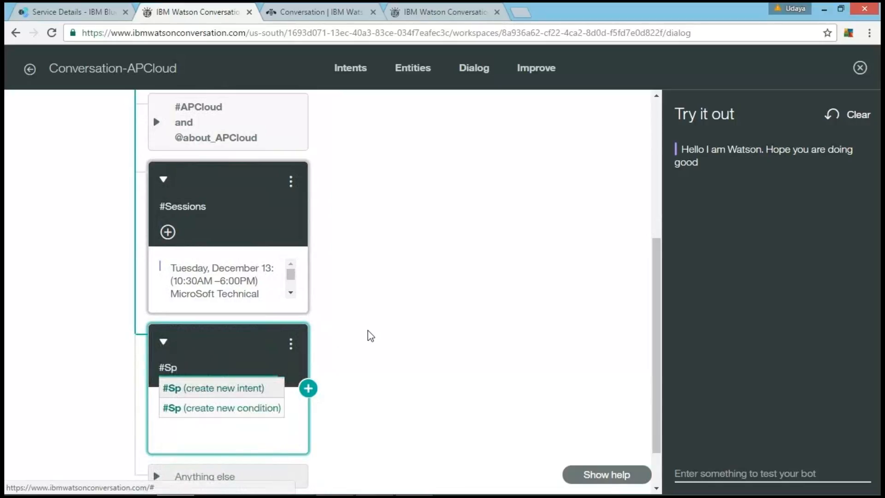
click(371, 335)
Step: Check the workspace's intents list for the #speakers intent and close the bot test chat
click(347, 68)
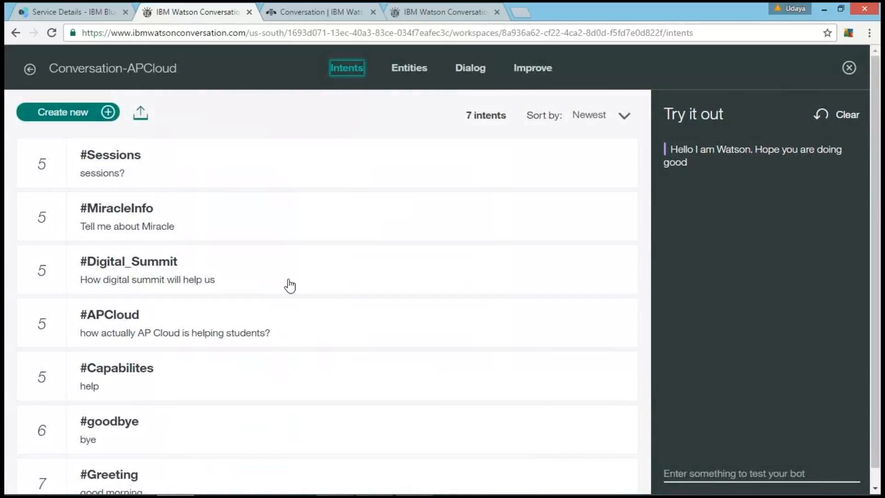
scroll(290, 285, down, 1)
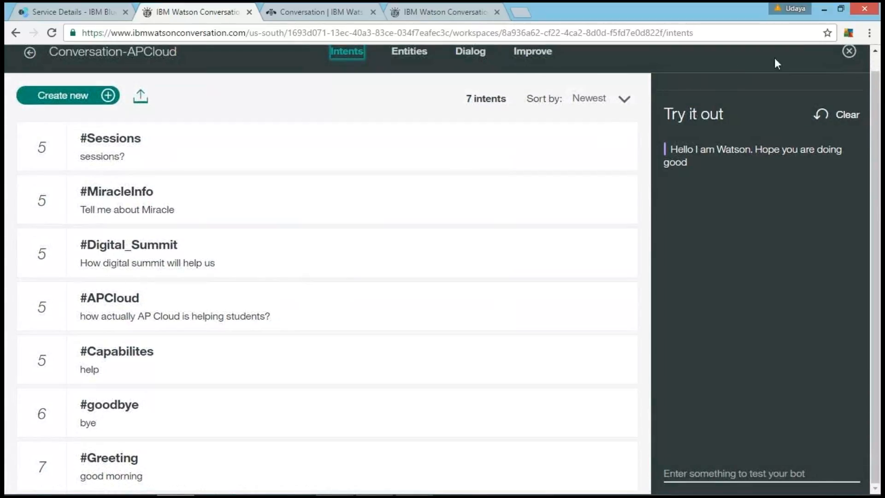
click(848, 51)
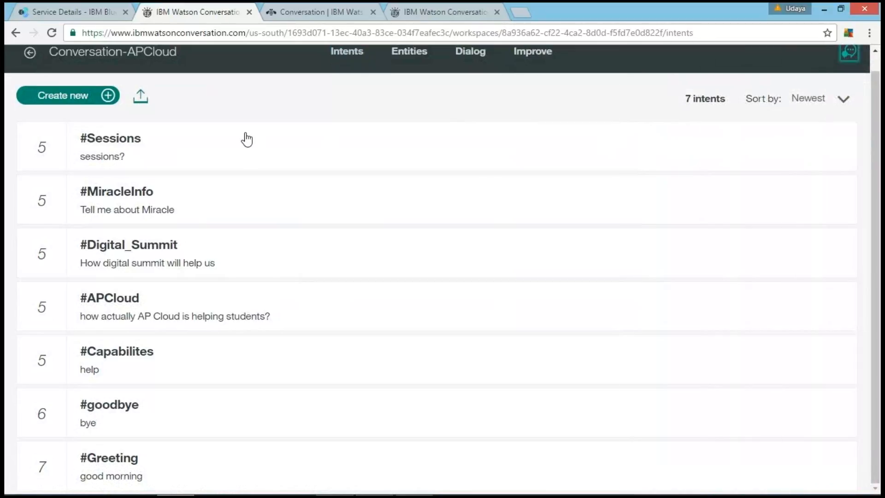
Step: Start a new intent named #Speakers and add the user example "speakers of sessions"
click(73, 107)
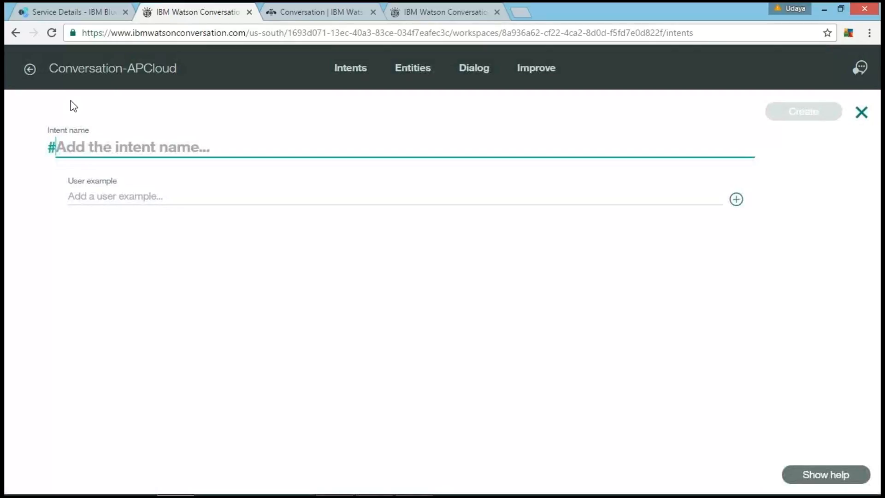
text(Speakers)
click(91, 193)
click(94, 196)
text(speakers)
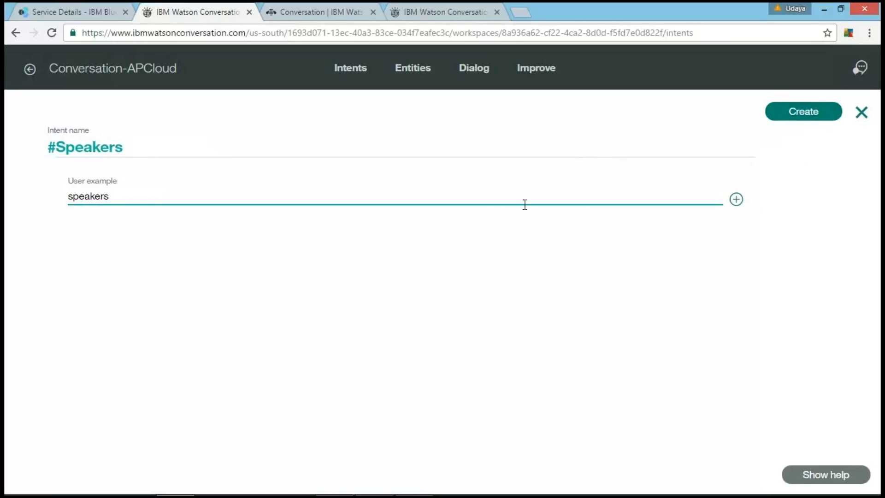
text(of sessions)
key(Return)
Step: Add the user examples "who are the speakers for summit" and "who are going to be the speakers" to the #Speakers intent
text(who are the)
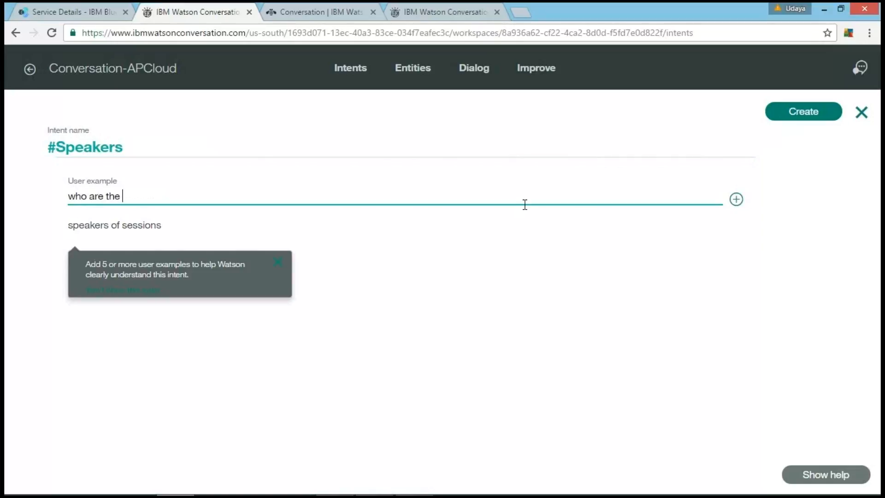
text( speakers for summit)
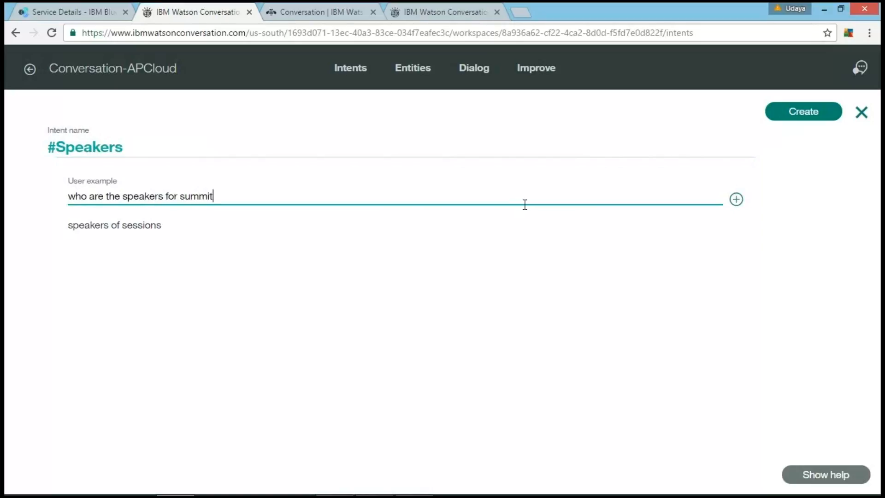
key(Return)
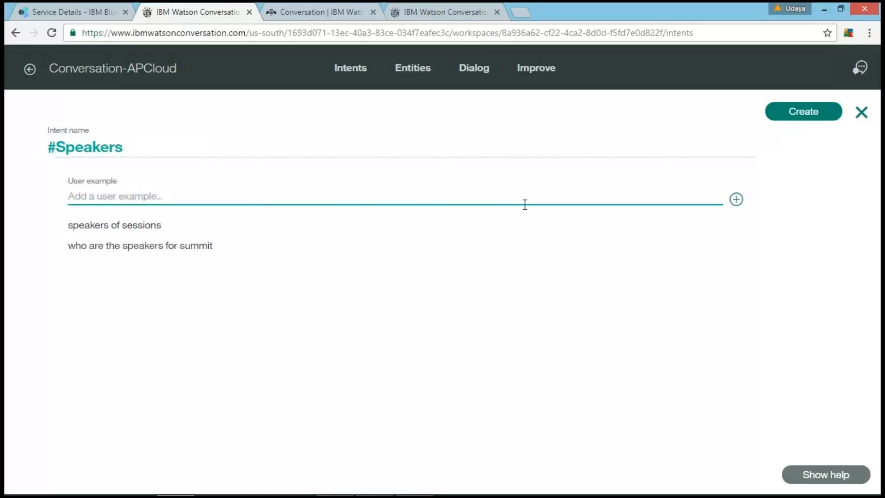
text(who )
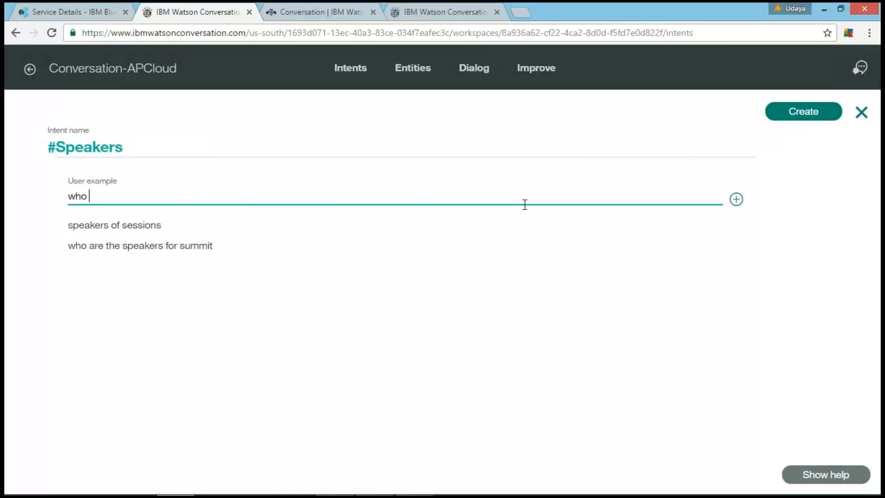
text(are going to be the )
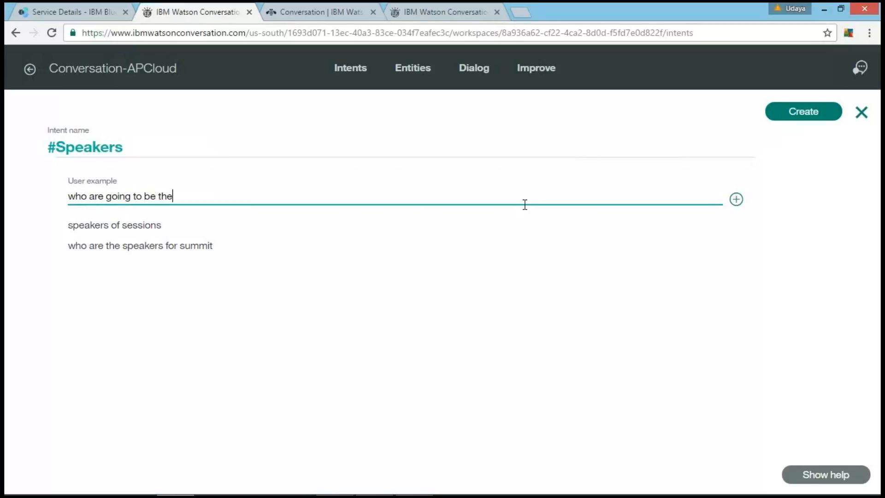
text(speakers)
key(Return)
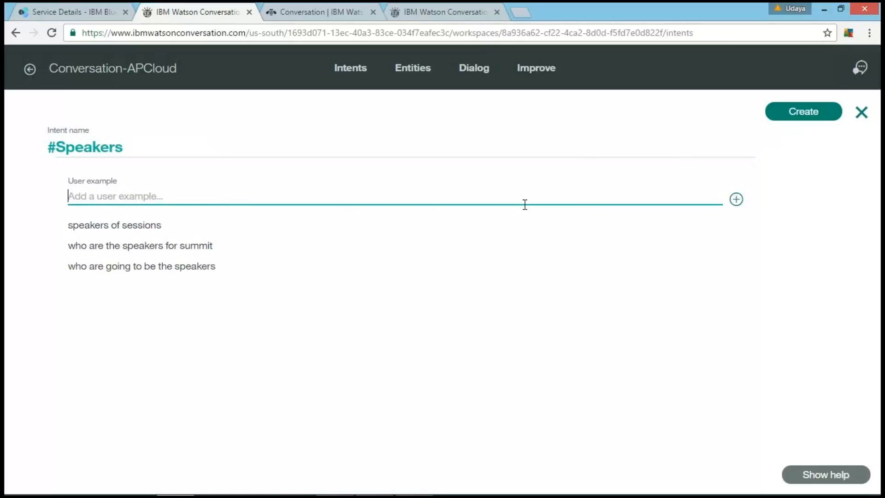
Step: Add the examples "who are speakers" and "who will be the speakers of the digital summit", and create the #Speakers intent
text(who )
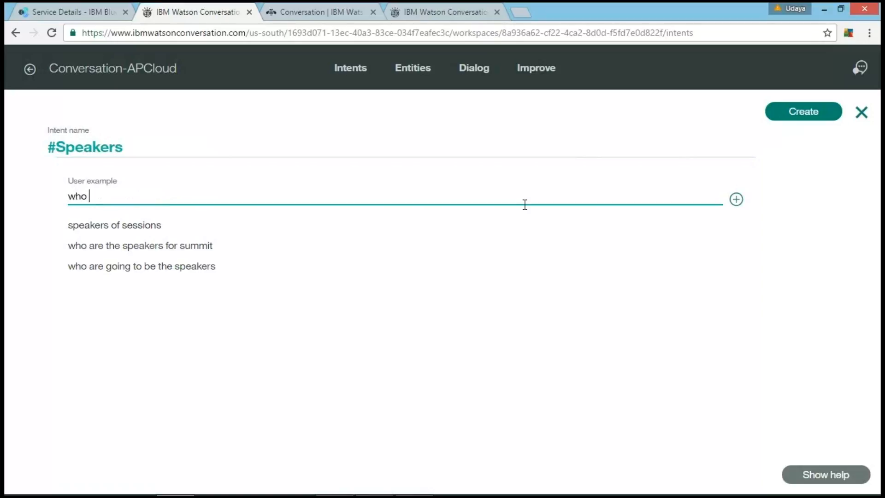
text(are speakers)
key(Return)
text(who will be the spea)
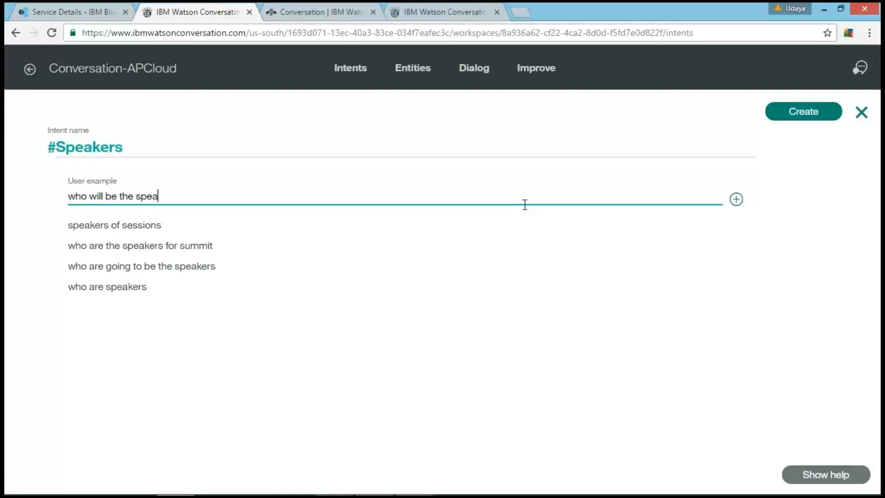
text(kers of the digital summit)
key(Return)
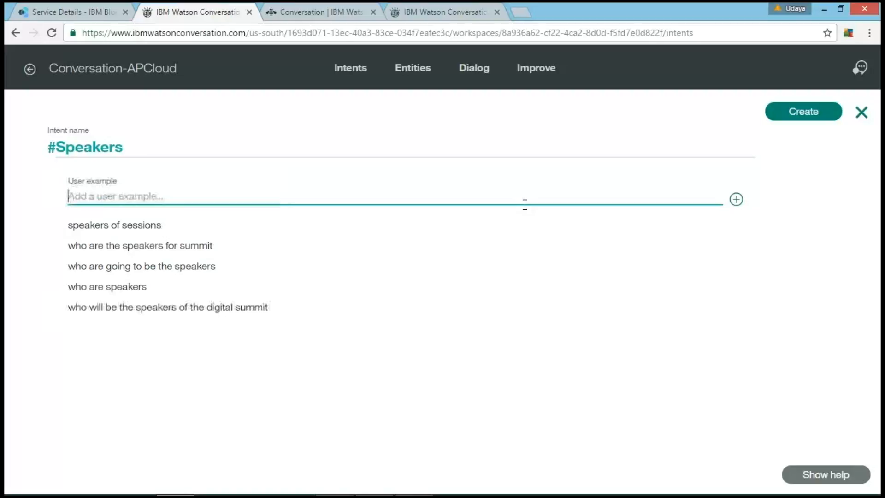
click(812, 115)
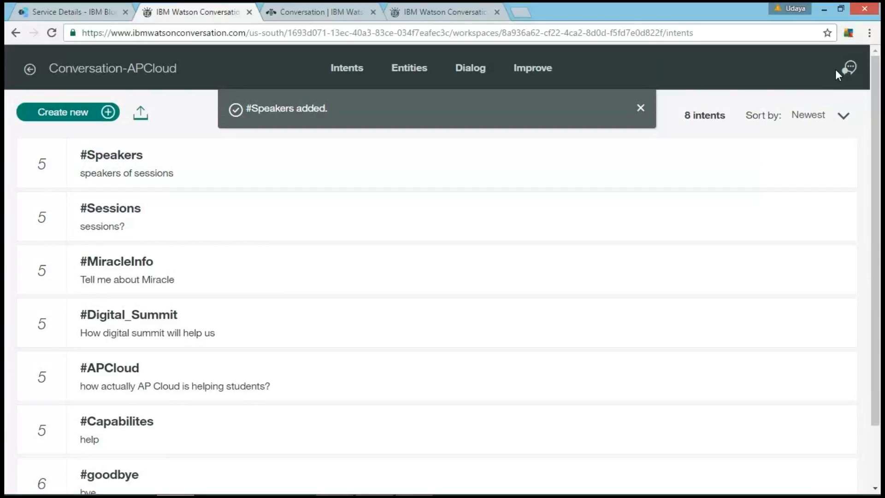
Step: Check the training status in the bot test chat, clear the conversation and close the chat
click(854, 72)
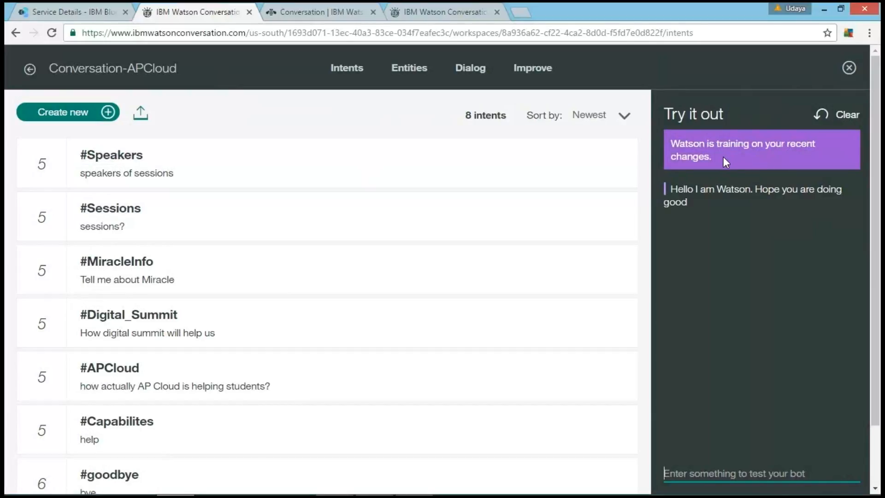
click(634, 149)
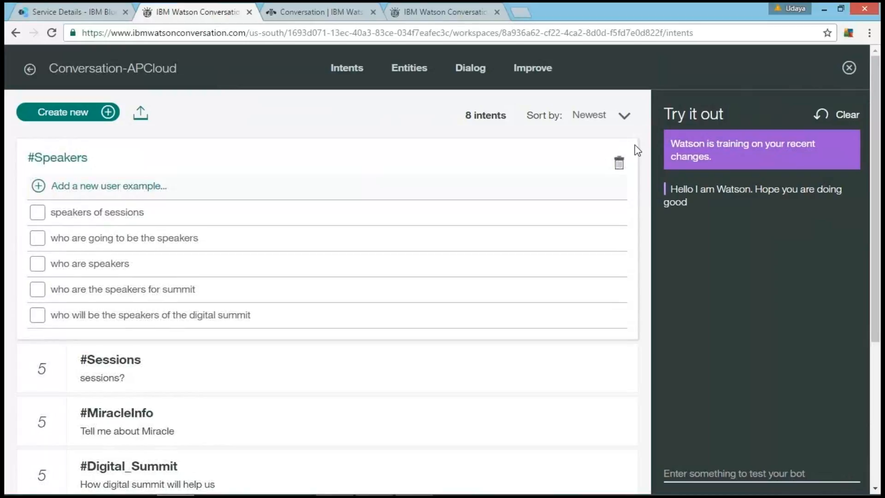
click(642, 142)
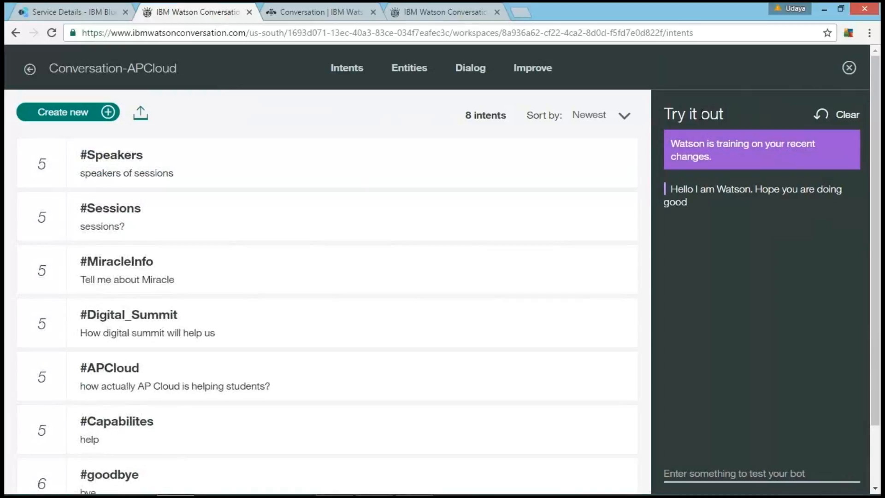
click(846, 116)
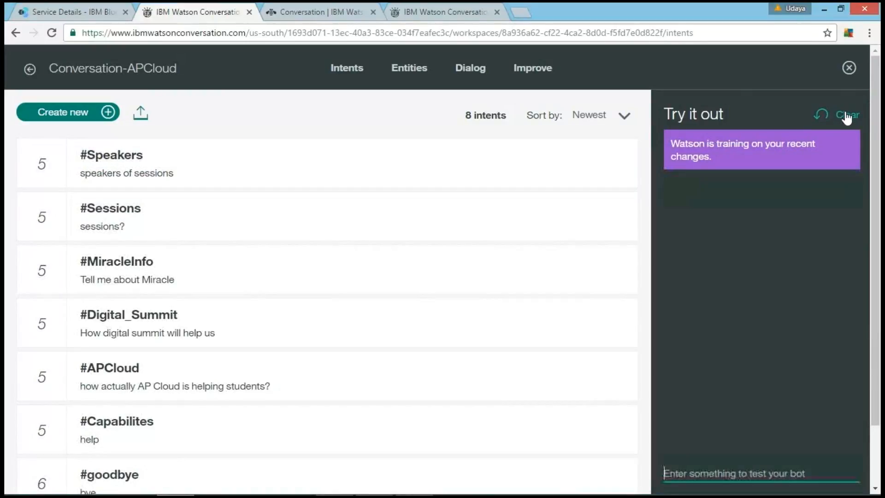
click(849, 68)
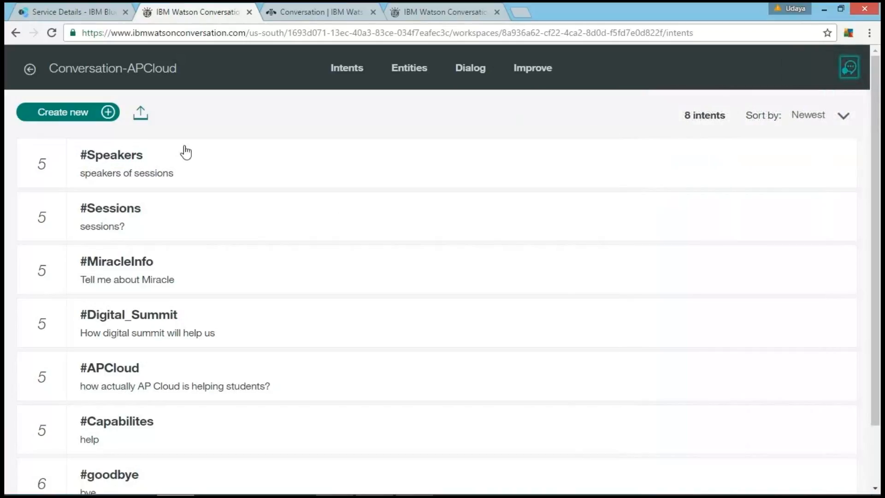
Step: In the dialog, set the condition of the empty node below #Sessions to the #Speakers intent
click(478, 72)
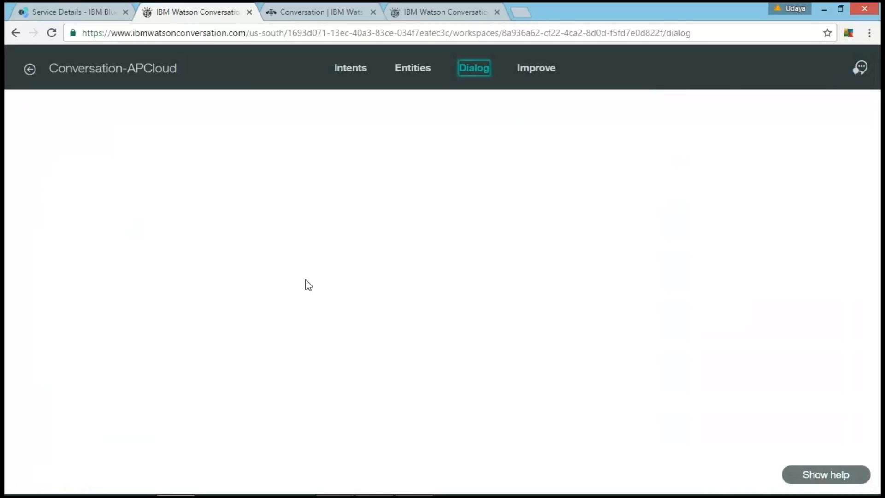
click(232, 318)
text(#s)
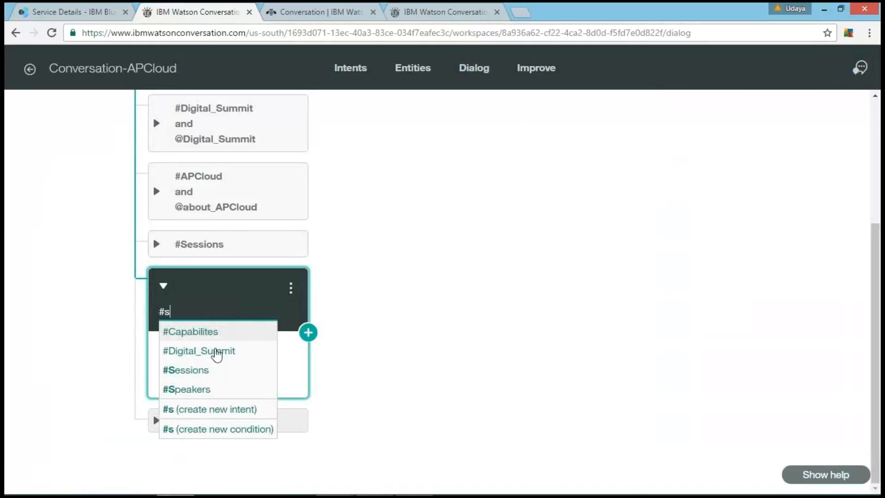
click(185, 389)
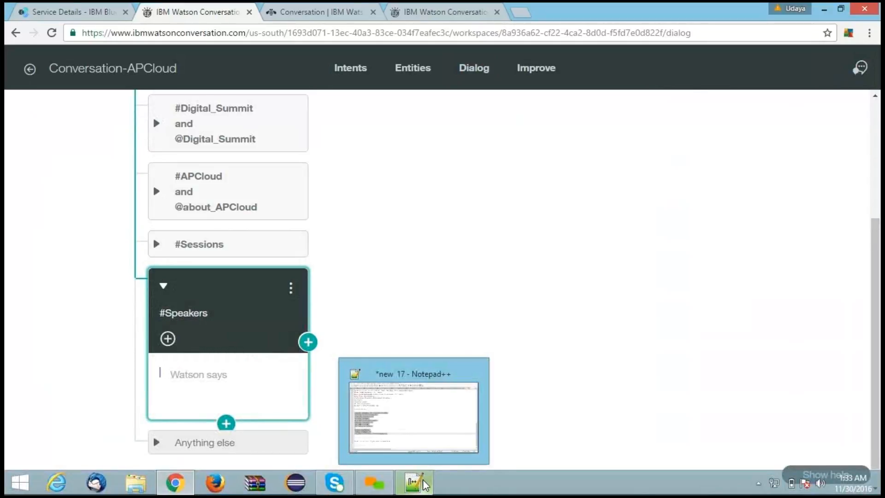
Step: Copy the Speakers/Guests of the Digital Summit paragraph from the Notepad++ notes into the #Speakers node's response
click(413, 483)
scroll(393, 306, up, 4)
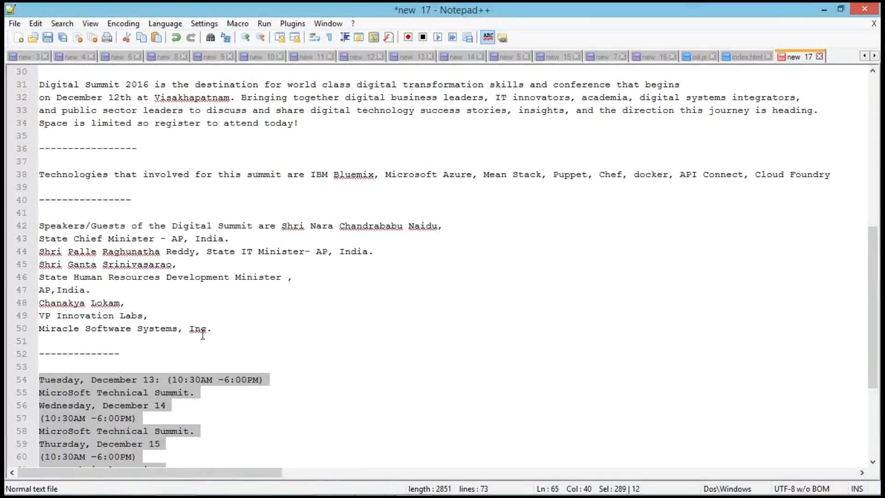
drag(218, 327, 34, 232)
key(ctrl+c)
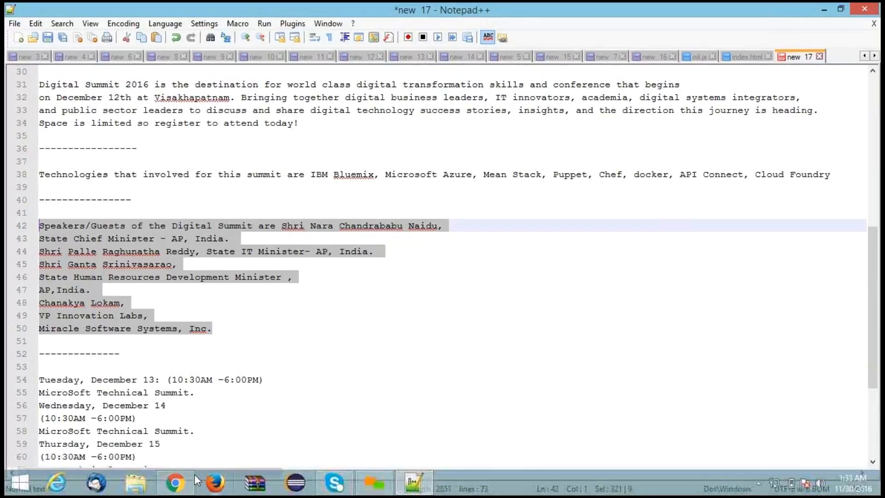
click(182, 482)
click(251, 382)
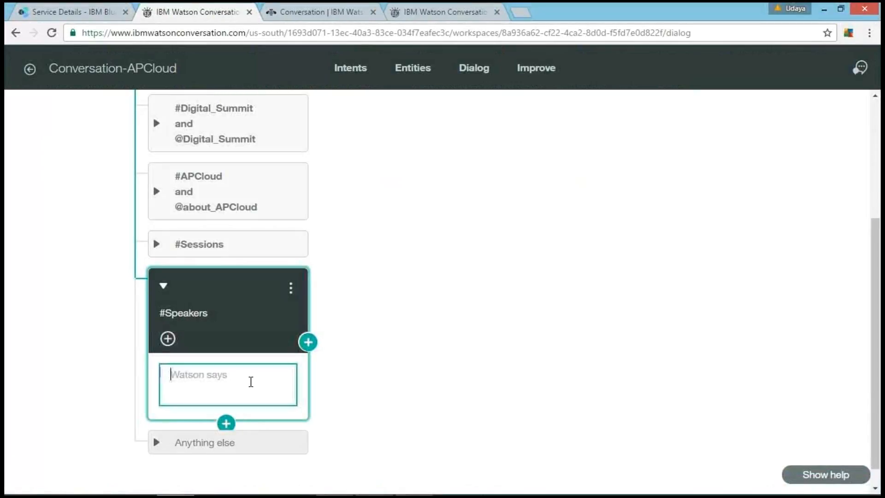
key(ctrl+v)
click(389, 375)
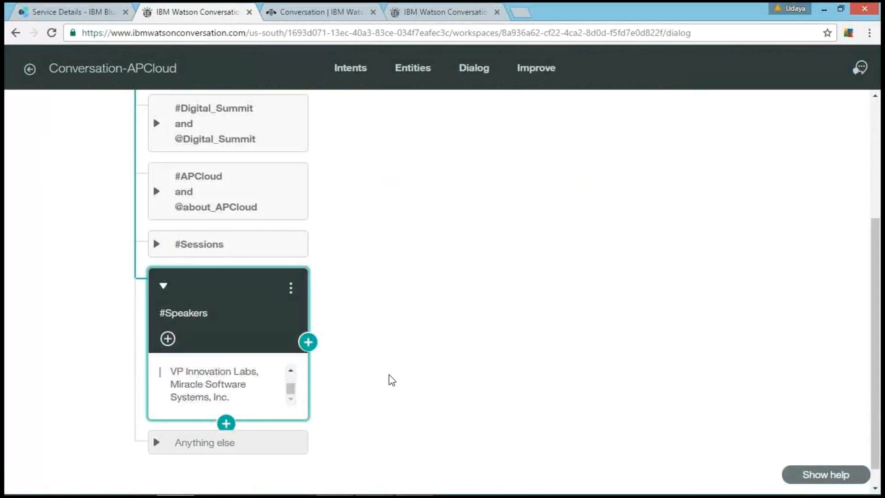
Step: Add a sibling dialog node below #Speakers with the #goodbye intent as its condition
scroll(389, 375, down, 1)
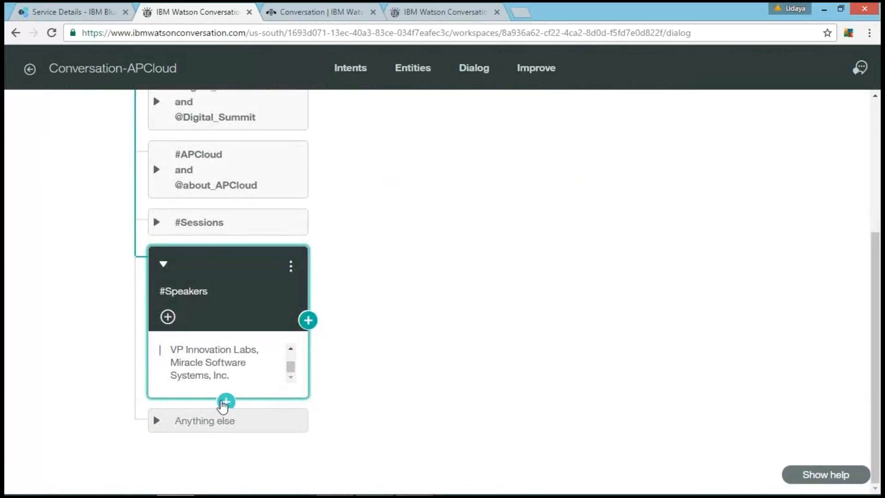
click(226, 402)
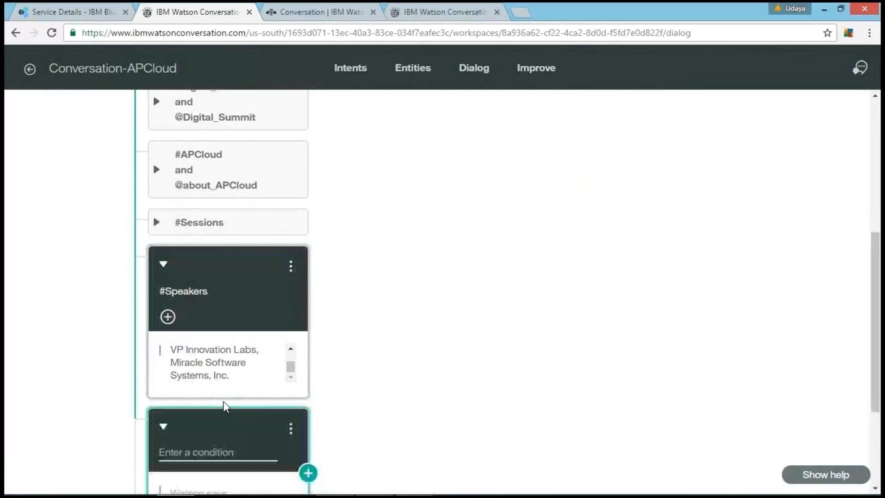
click(205, 448)
text(#)
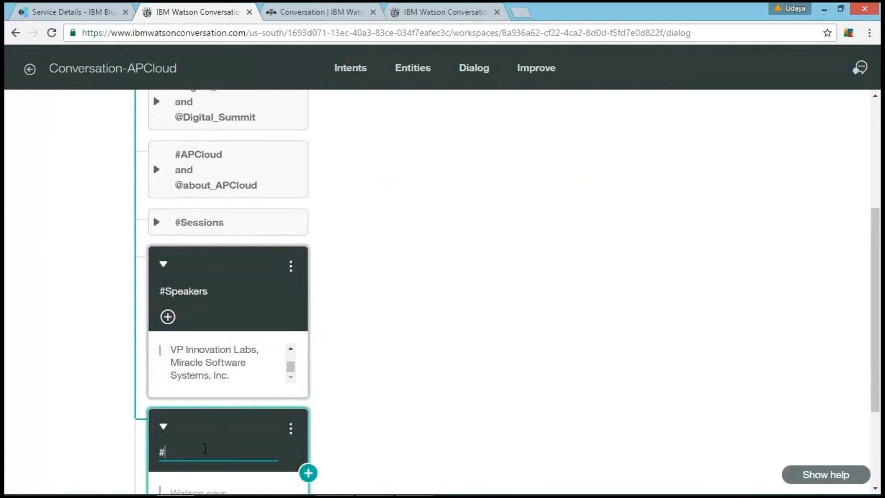
text(goo)
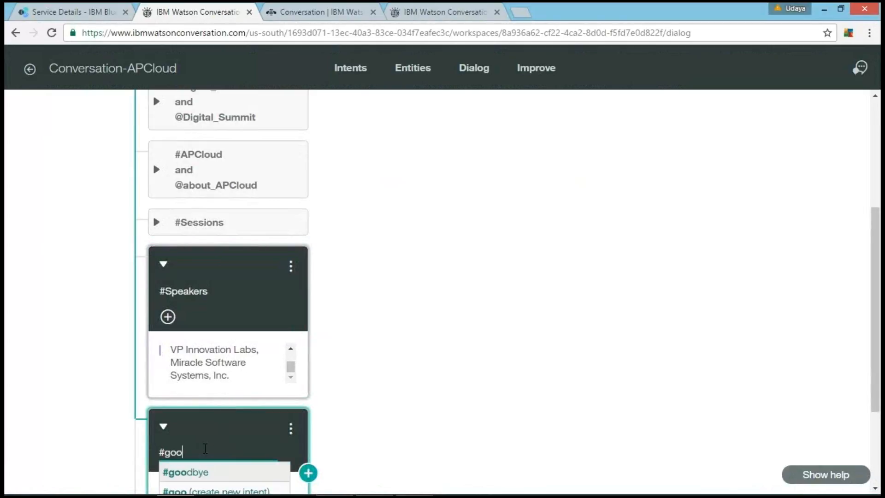
click(198, 473)
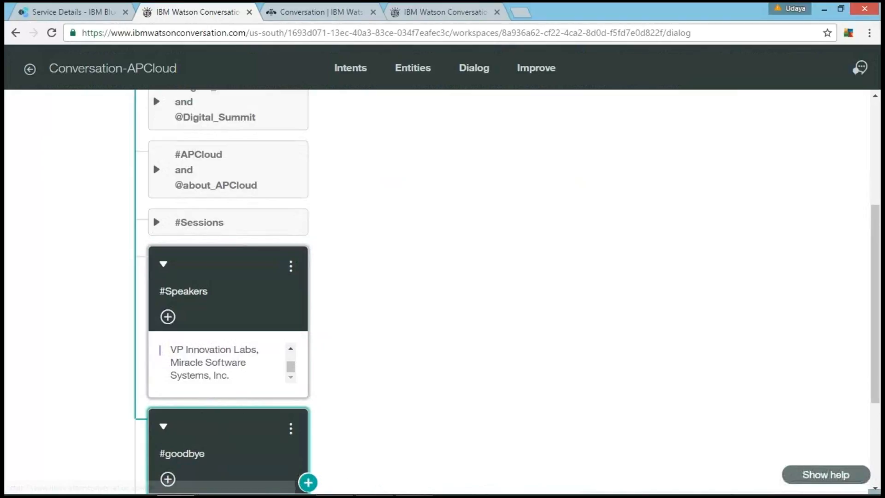
Step: Copy "Sure, let me know if you want to know more." from the Notepad++ notes into the #goodbye node's response
mouse_move(467, 491)
click(413, 483)
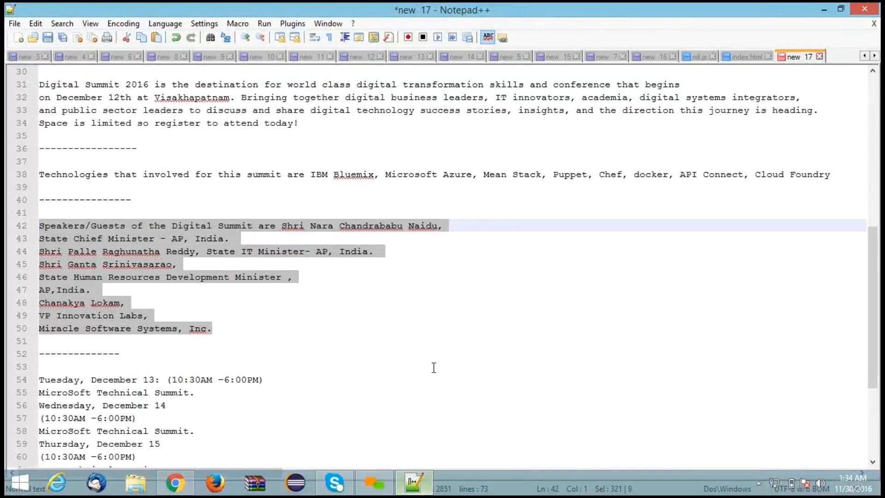
scroll(434, 367, up, 2)
scroll(434, 367, down, 6)
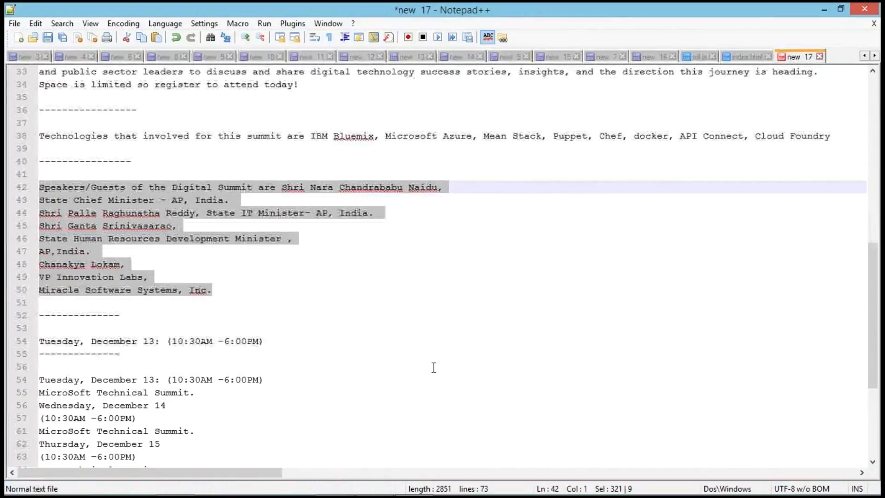
drag(287, 405, 33, 416)
key(ctrl+c)
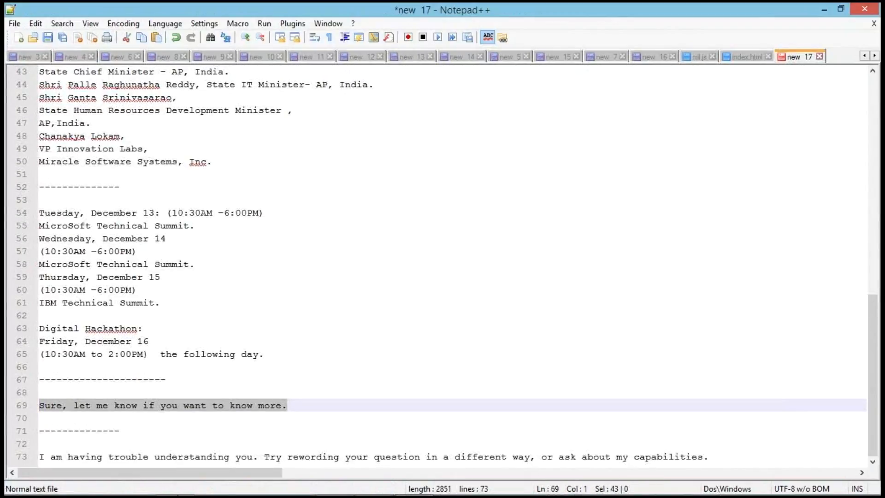
click(175, 489)
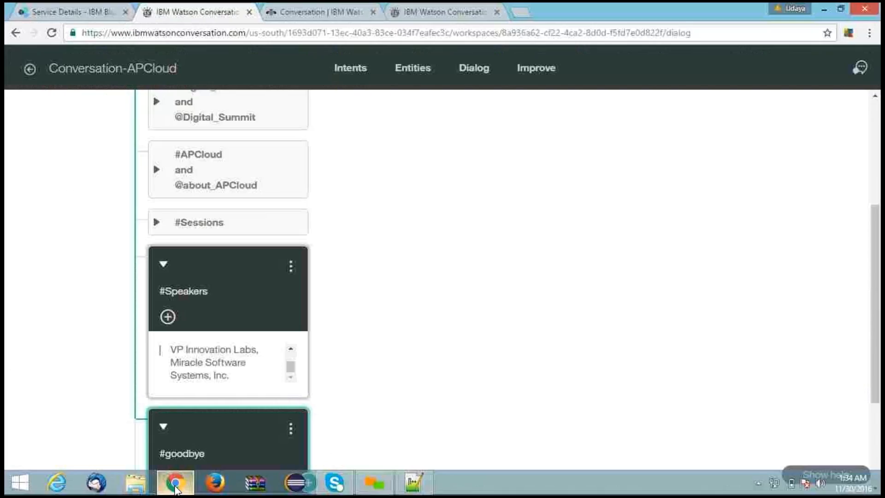
scroll(243, 440, down, 3)
click(247, 403)
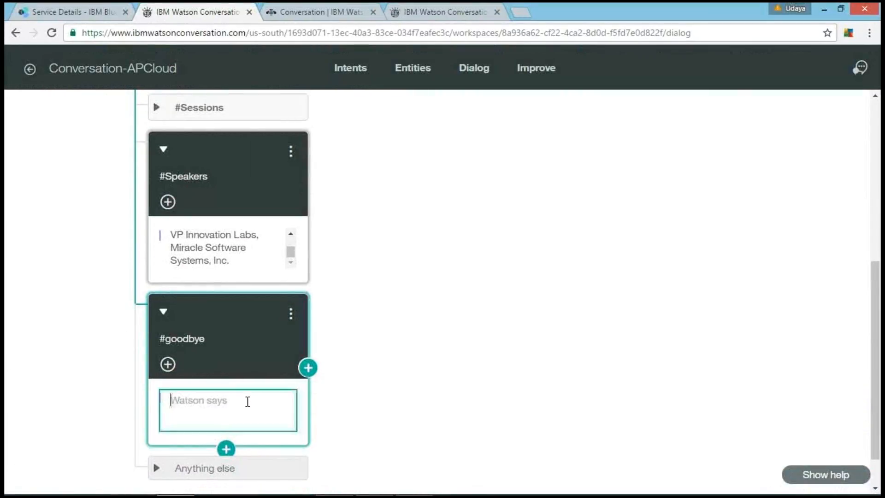
key(ctrl+v)
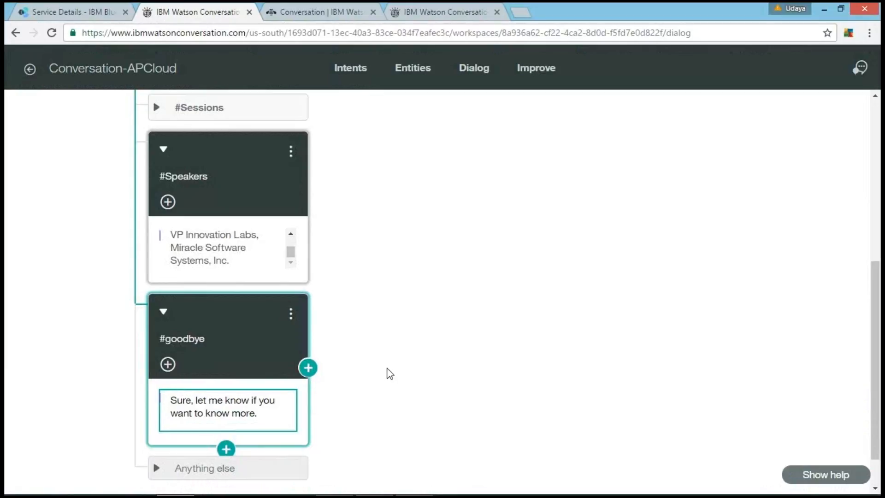
Step: Open the bot's test chat and send it the message "Hello Watson"
scroll(390, 374, down, 1)
scroll(389, 373, up, 8)
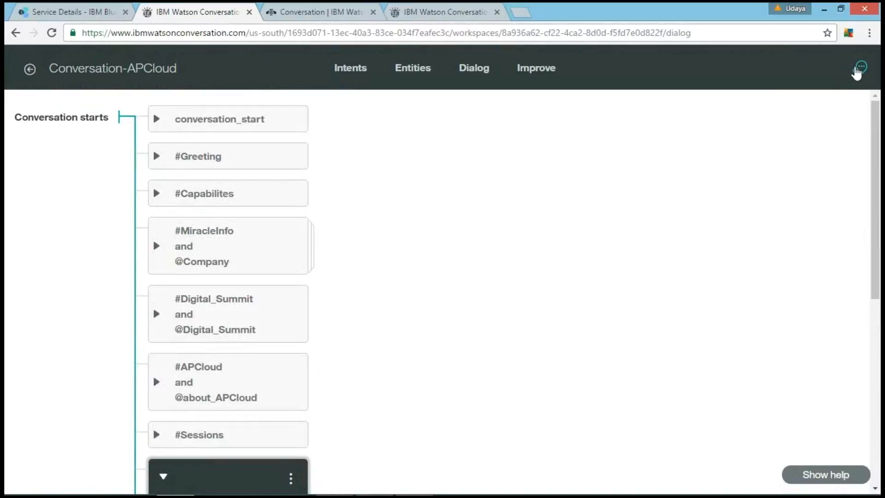
click(858, 70)
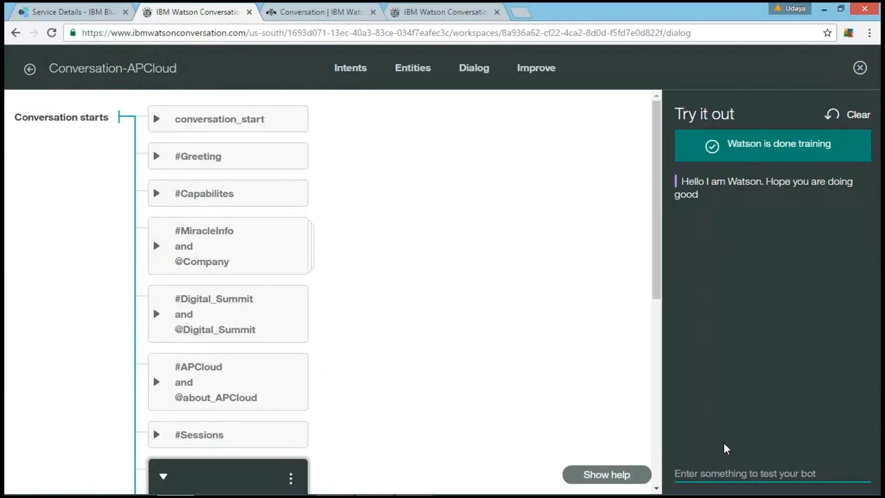
text(Hello)
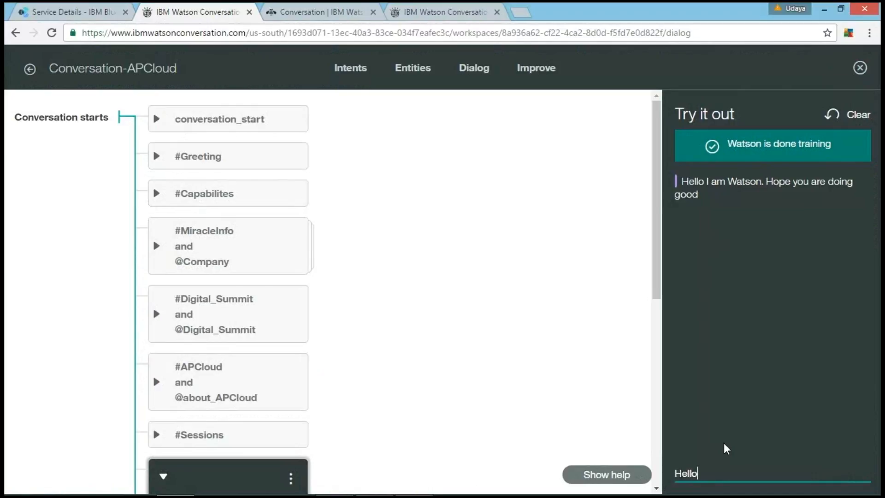
text( Watson)
key(Return)
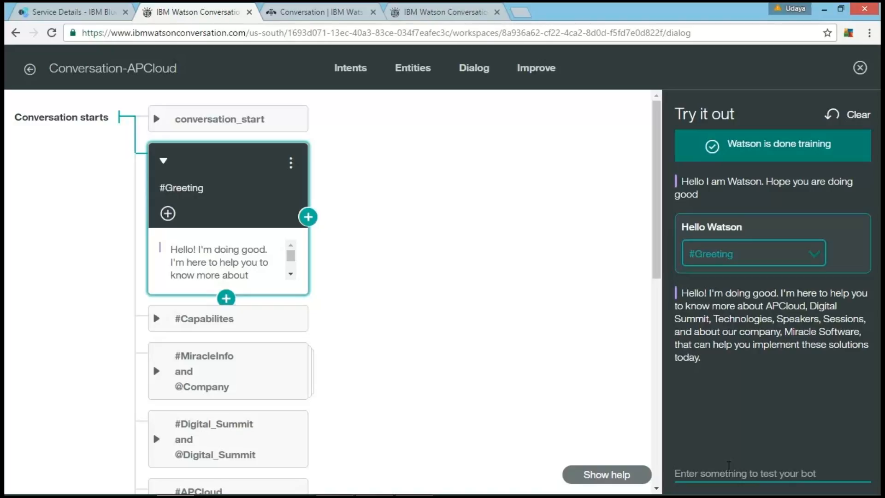
Step: Test the bot with the message "Tell me about AP Cloud"
text(Tell)
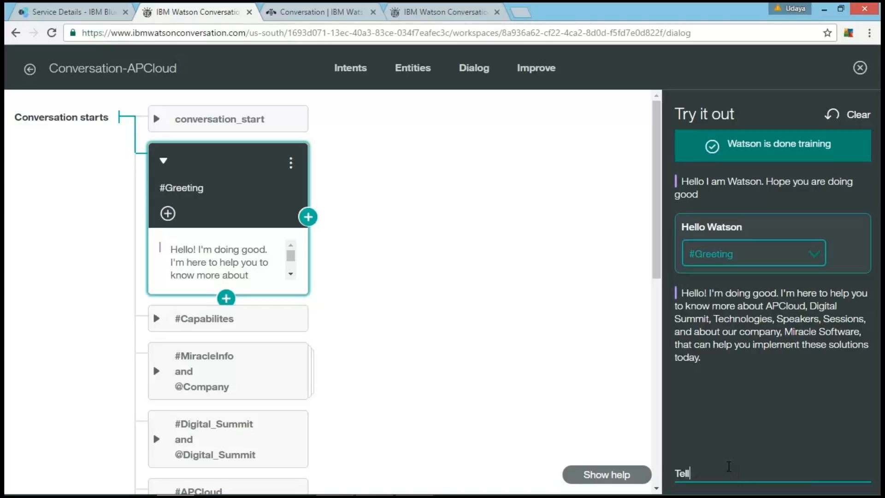
text( me about AP Cloud)
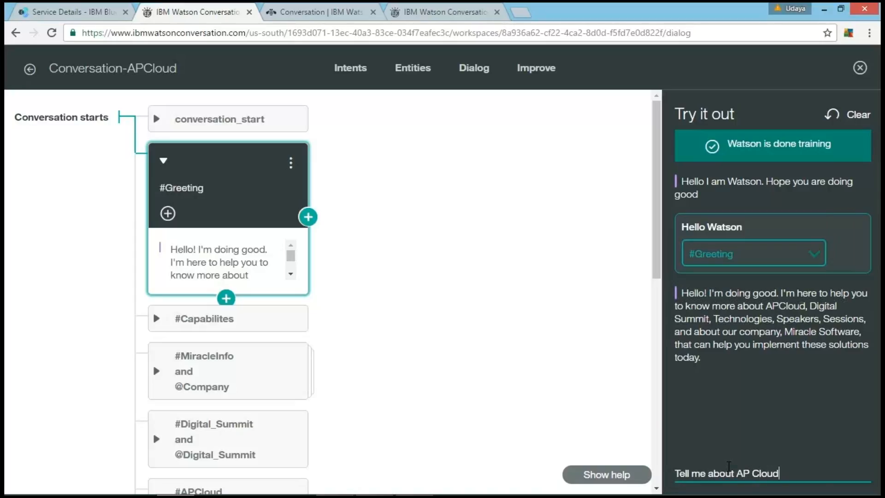
key(Return)
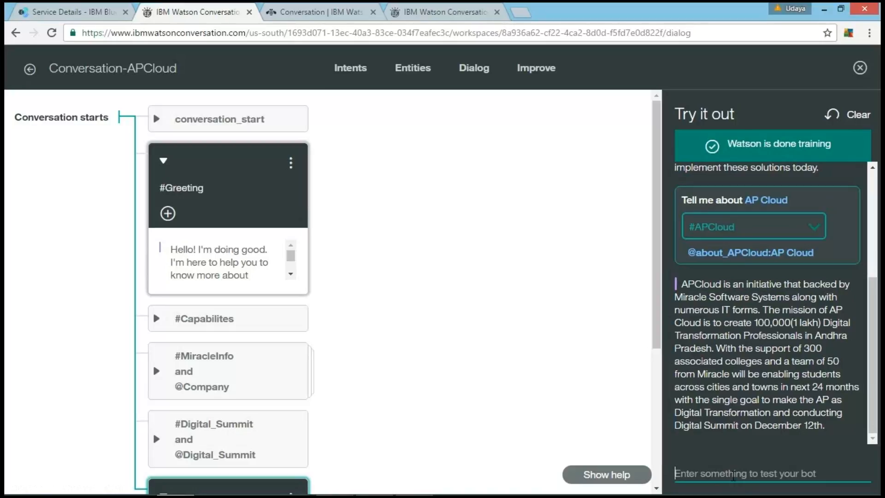
Step: Ask the test bot "What is Digital Summit" and choose #Digital_Summit from the alternate intents for that message
text(What)
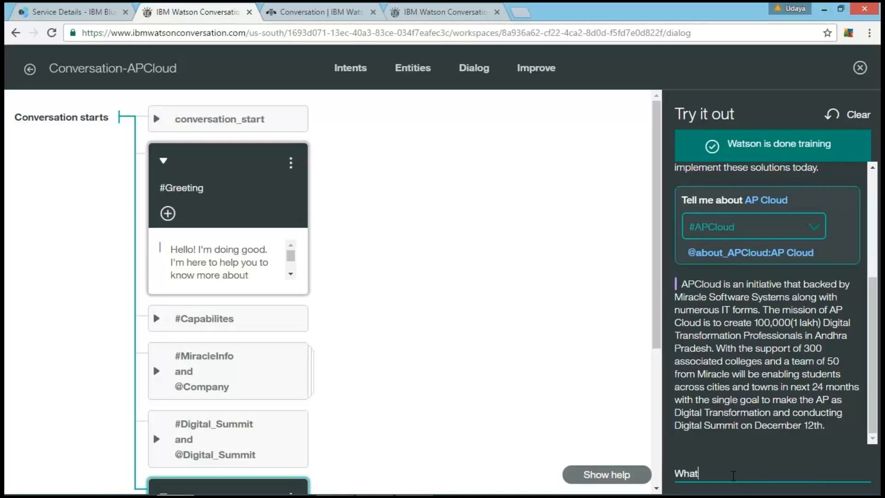
text( is Digital Summit)
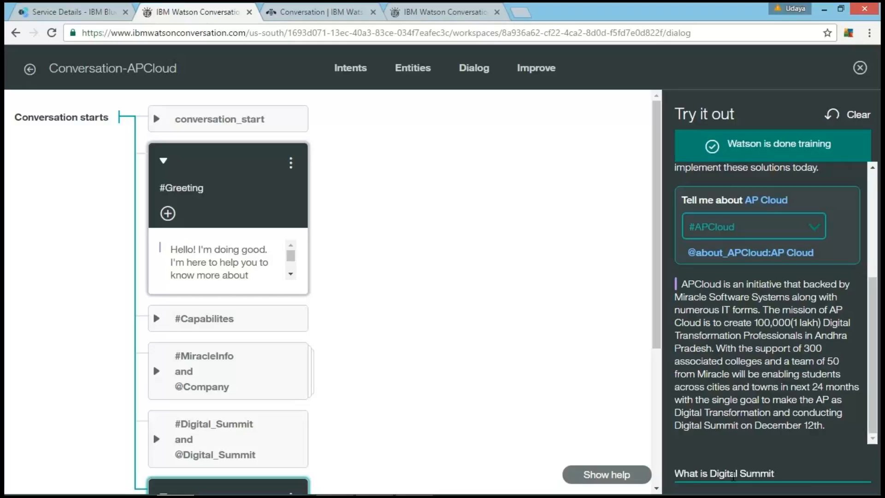
key(Return)
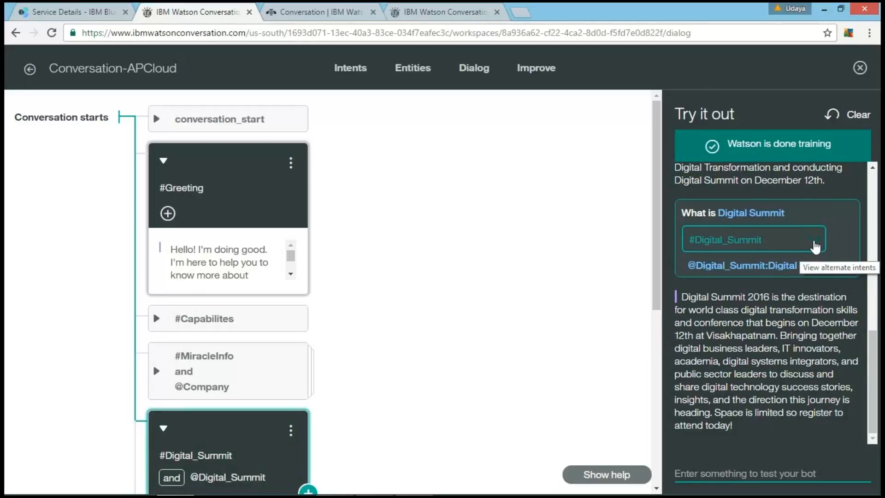
click(815, 244)
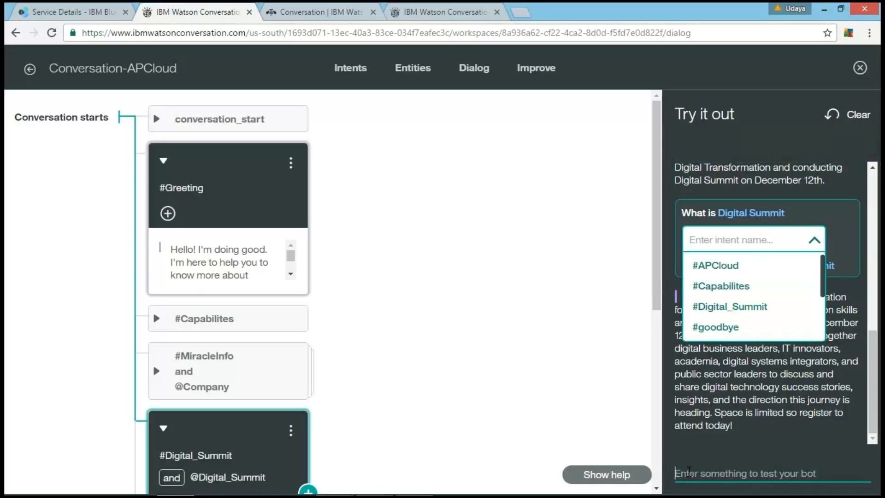
click(737, 306)
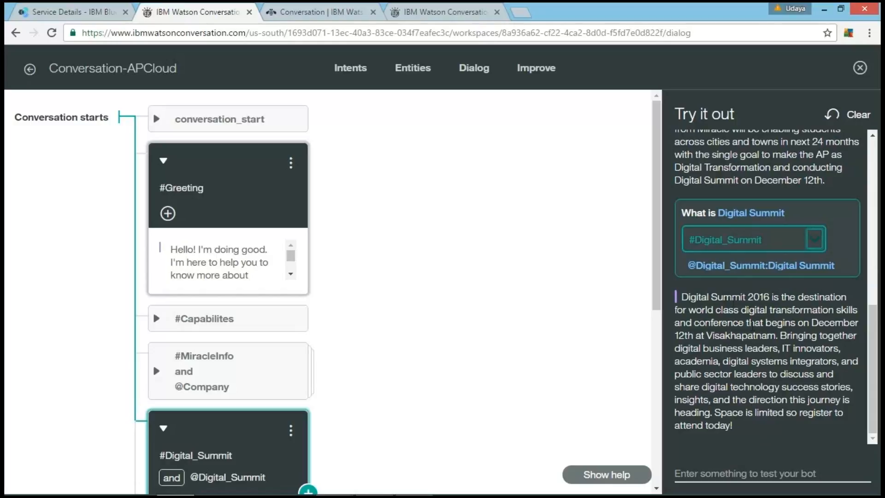
Step: Test the bot with the question "then who are the speakers"
click(710, 473)
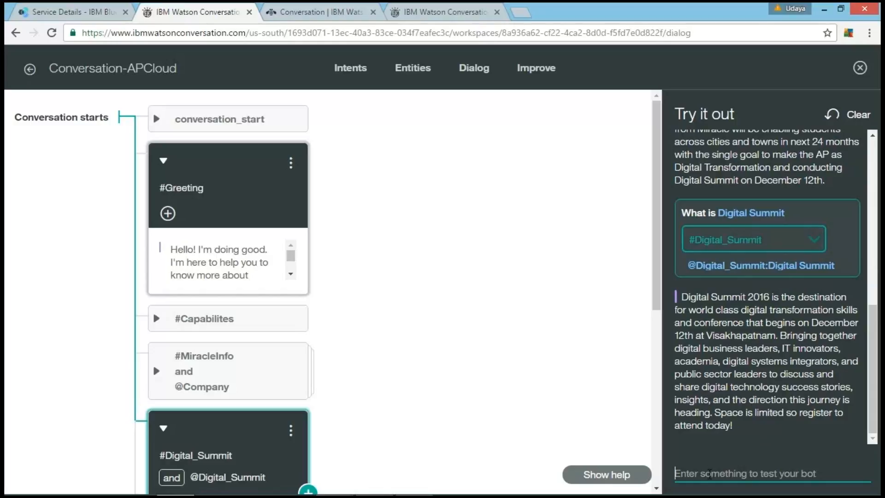
text(the)
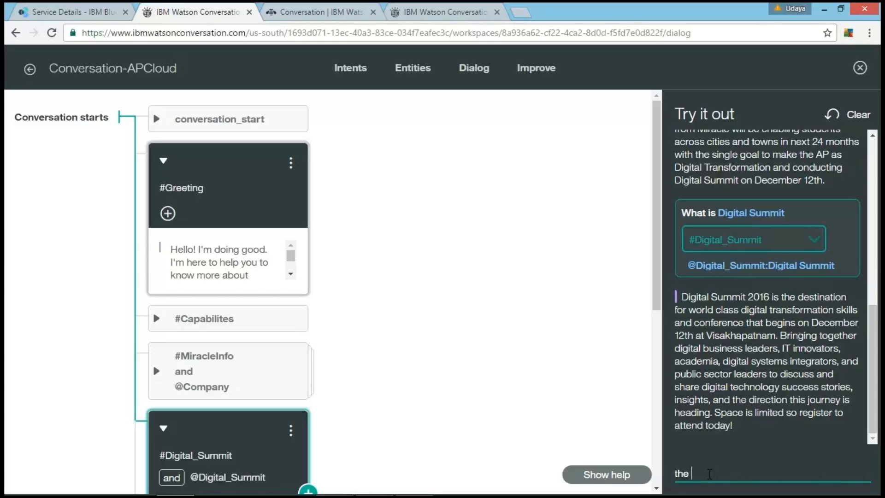
text(n who are the speakers)
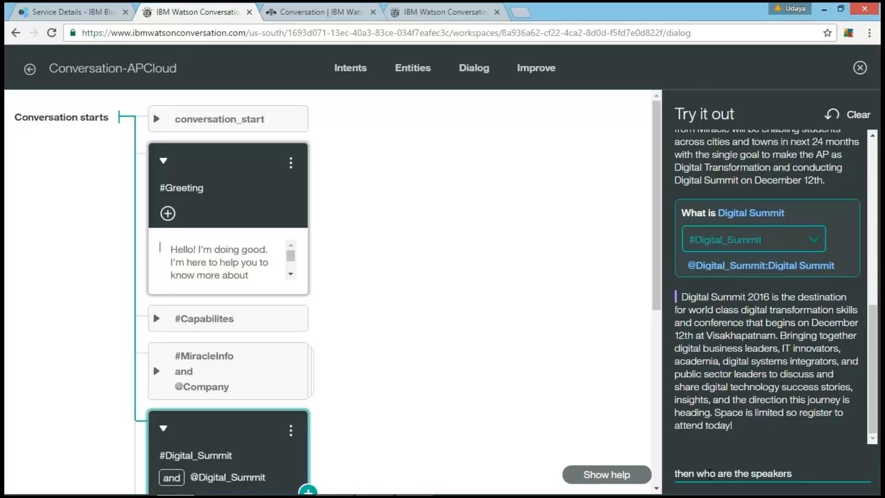
key(Return)
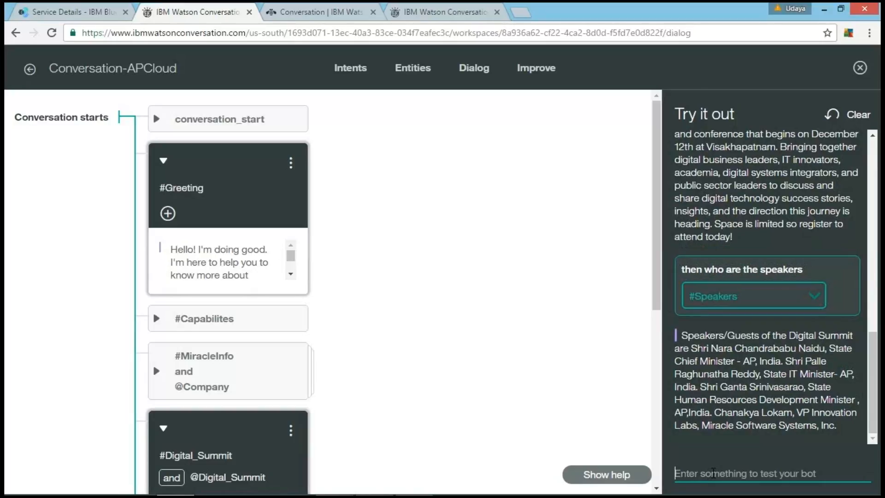
Step: Test the bot with the question "What will be there in the sessions"
text(What )
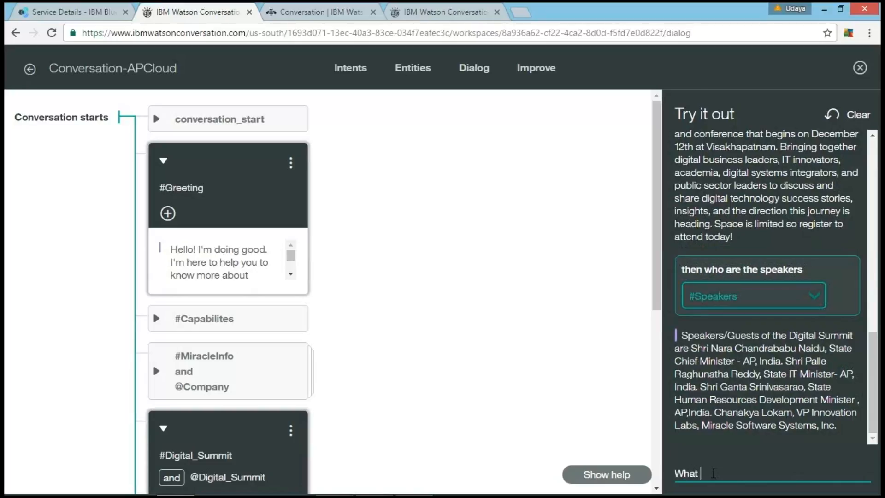
text(will be there in the sessions)
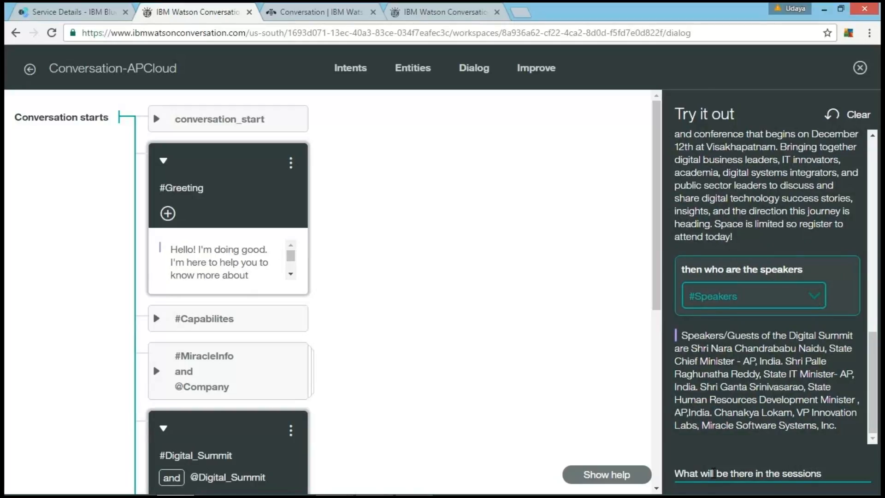
key(Return)
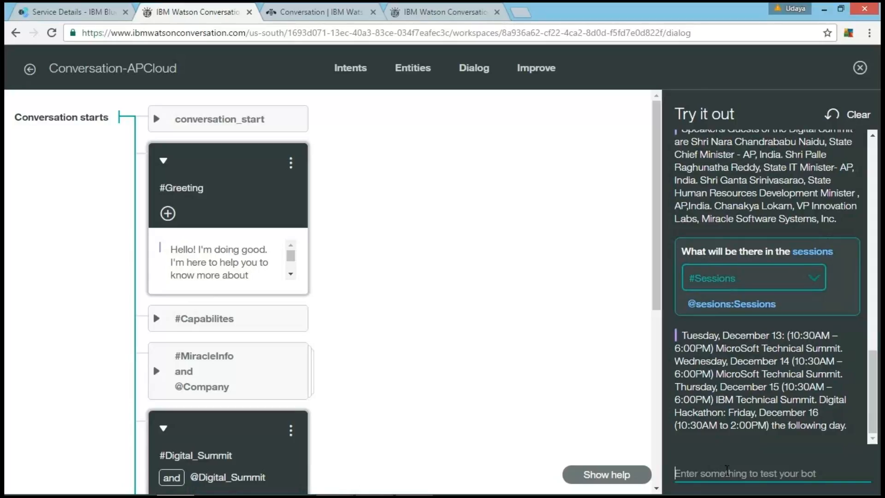
Step: Send the farewell "Good bye" to the test bot
text(Goo)
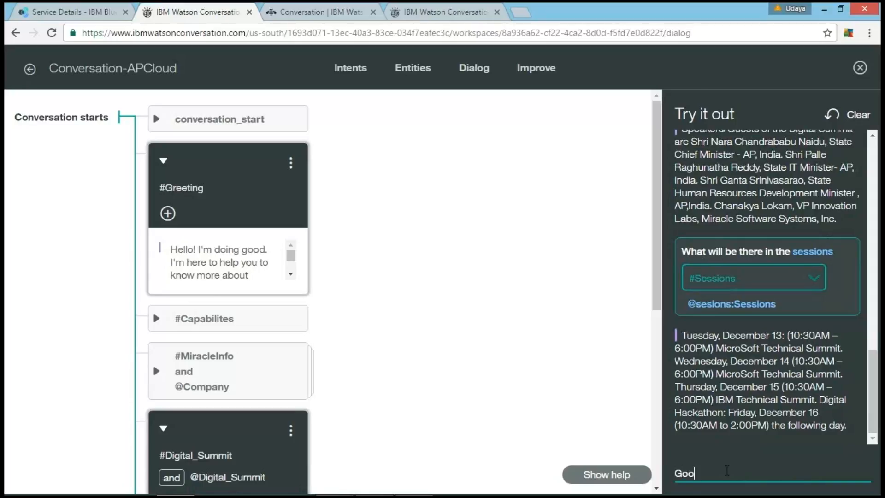
text(d bye)
key(Return)
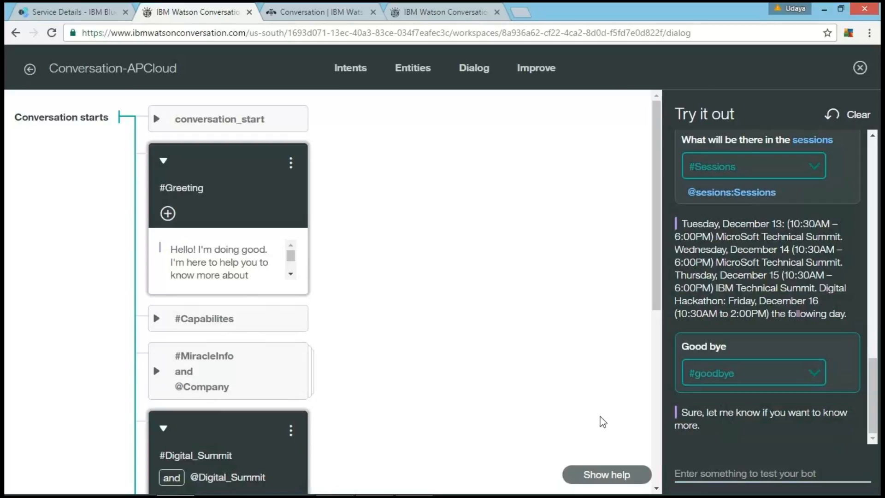
Step: Send the unrelated word "pizza" to the test bot to check how it handles off-topic input
scroll(456, 410, down, 5)
scroll(458, 409, down, 10)
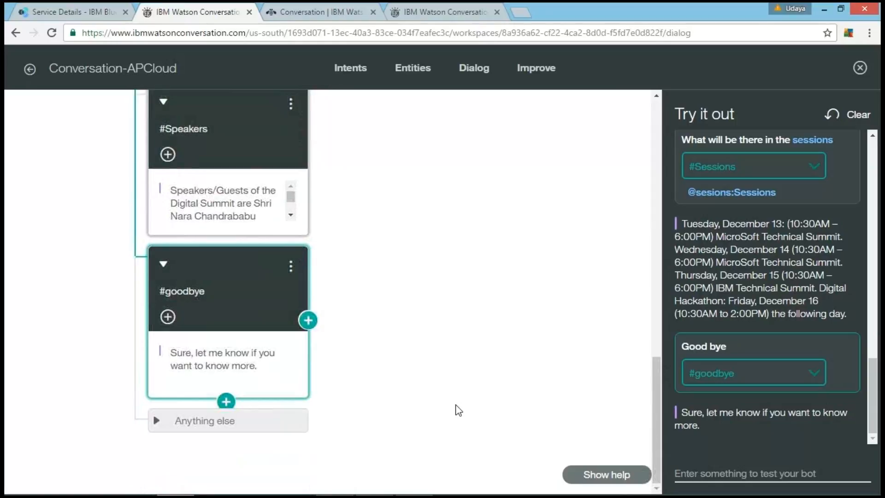
click(699, 479)
text(pizza)
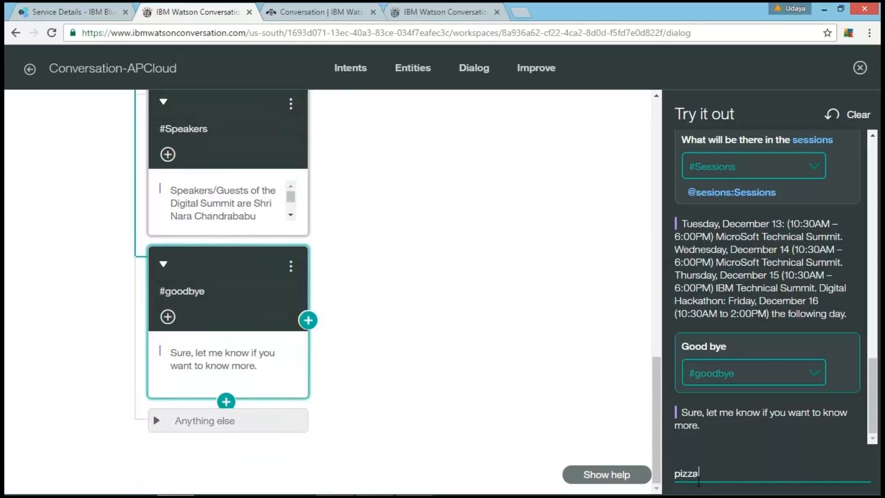
key(Return)
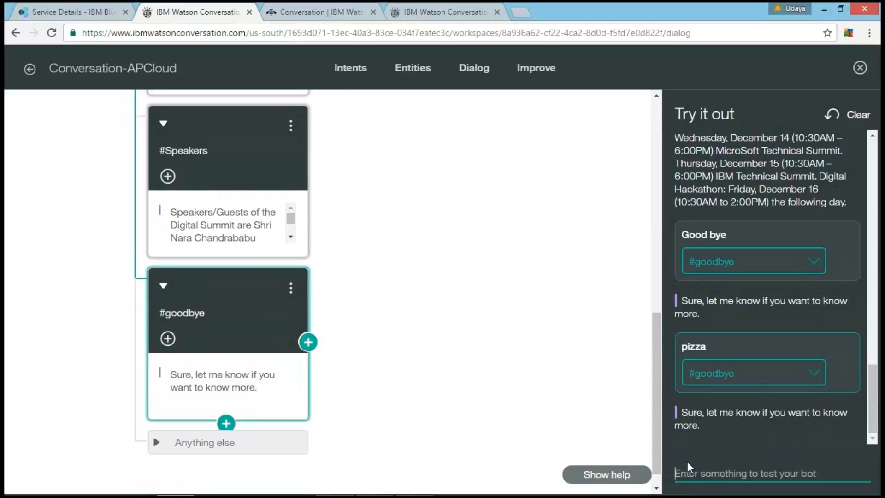
Step: Send a second off-topic message, "give me a burger", to the test bot
text(gi)
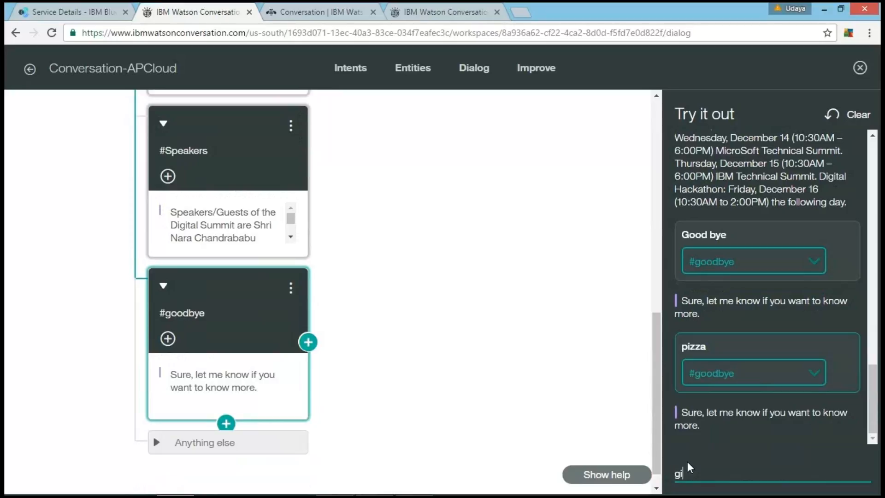
text(burger)
key(Return)
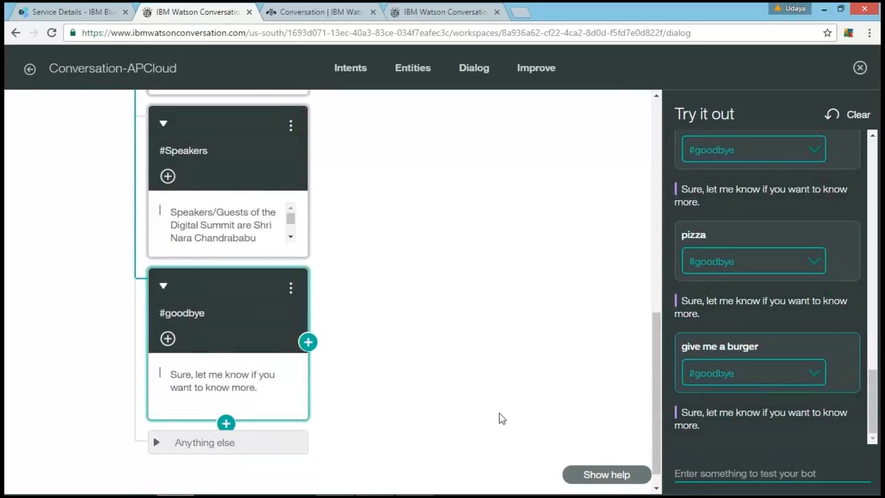
Step: Expand the Anything else node to view its response and look over the other dialog nodes
scroll(320, 403, down, 1)
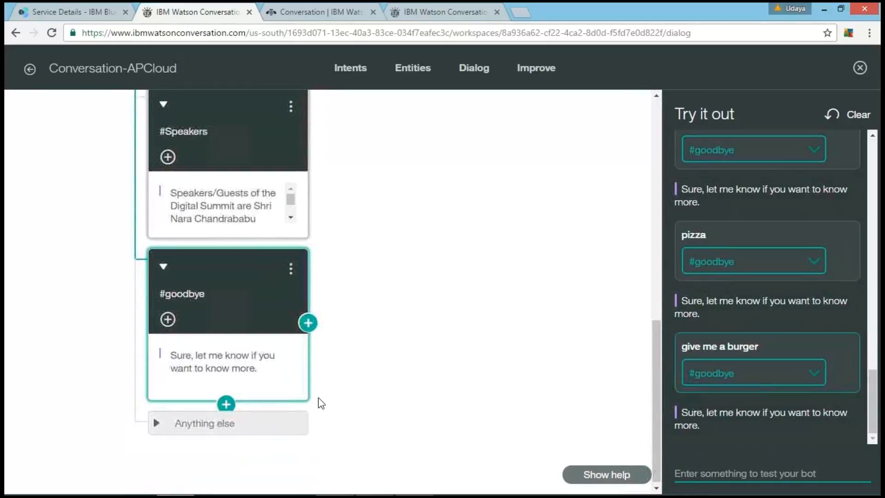
click(275, 417)
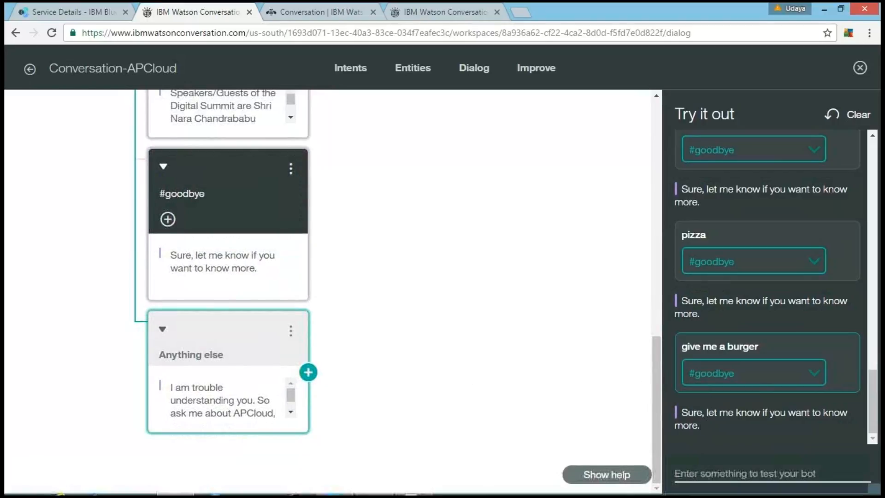
mouse_move(360, 479)
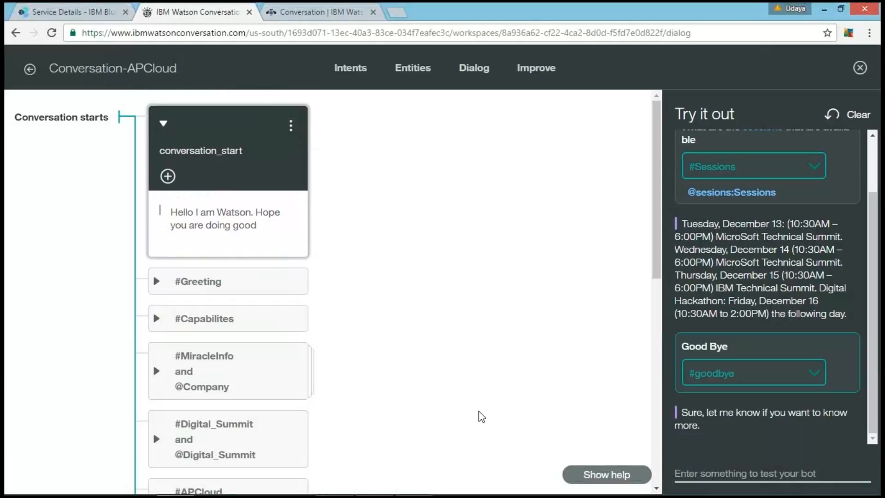
drag(658, 245, 649, 457)
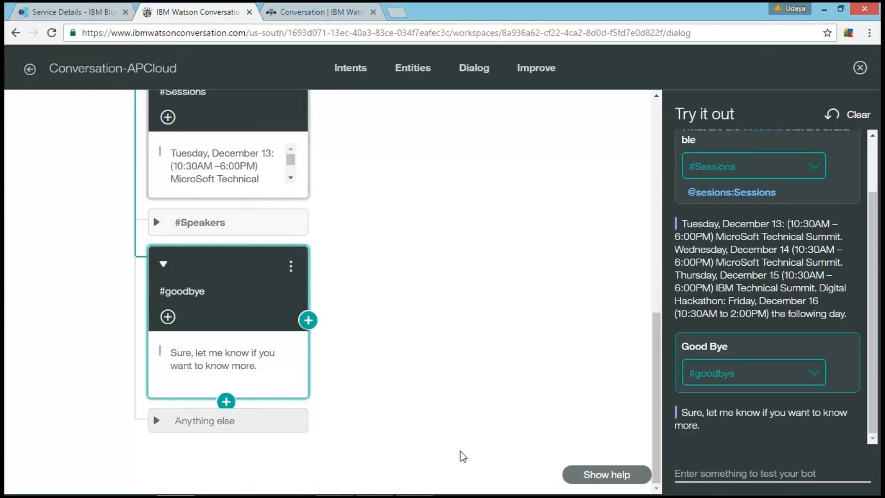
scroll(394, 243, up, 1)
scroll(394, 243, up, 4)
scroll(394, 244, down, 4)
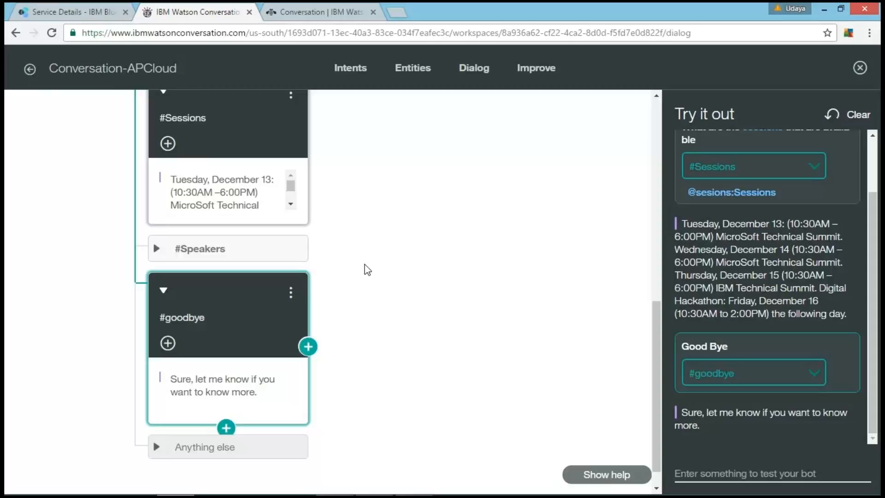
scroll(575, 429, down, 1)
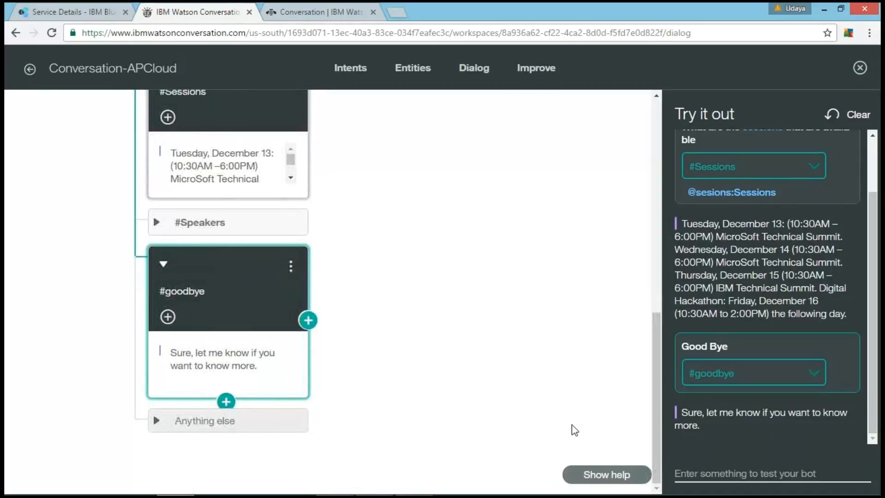
Step: Start a new intent named #offtopic in the workspace's intents
click(342, 70)
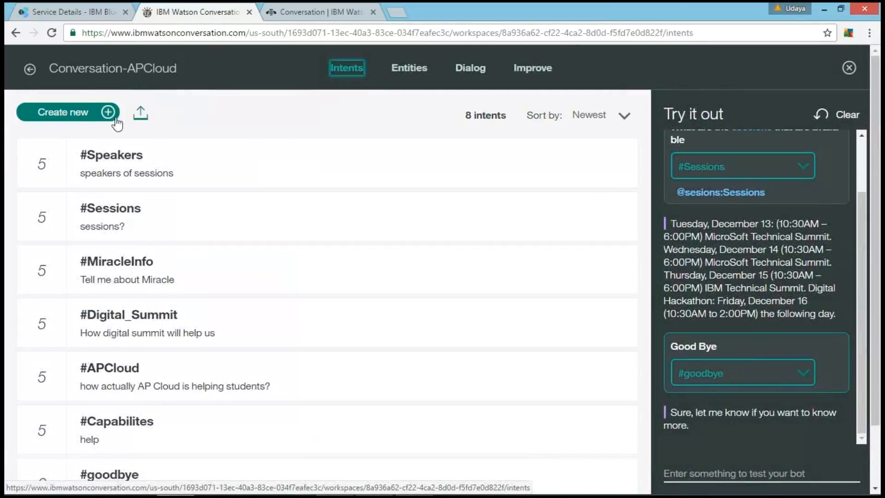
click(64, 114)
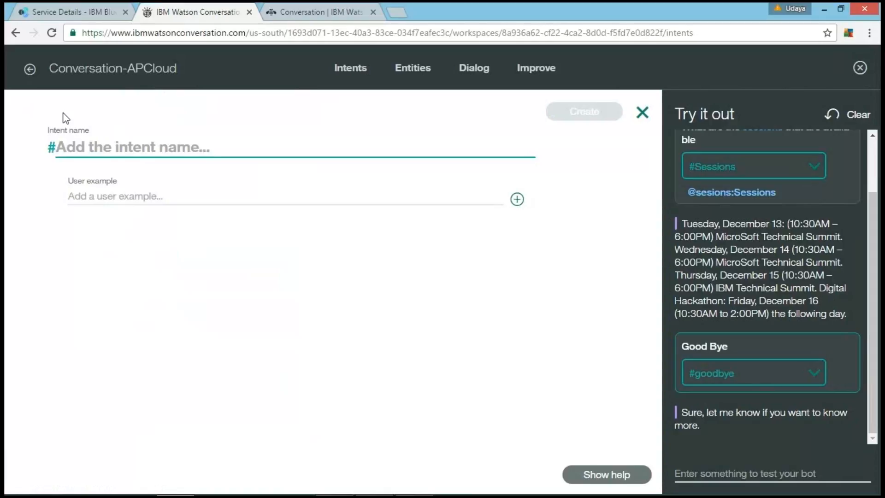
text(offtopic)
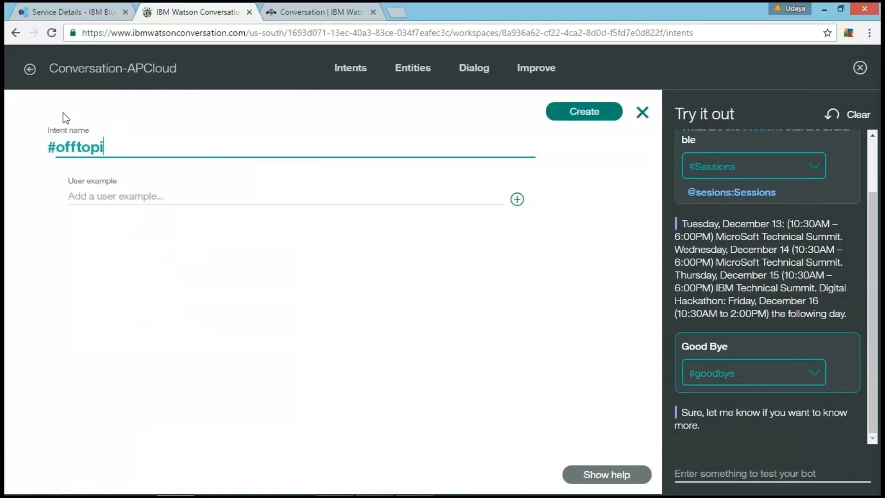
Step: Add the user examples "Pizza" and "Get me the pizza along with cheese" to the #offtopic intent
click(106, 199)
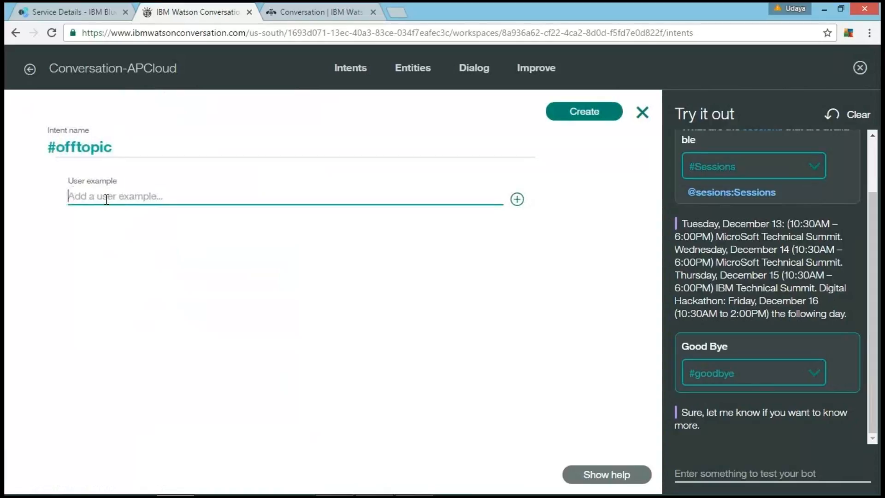
text(Pizza)
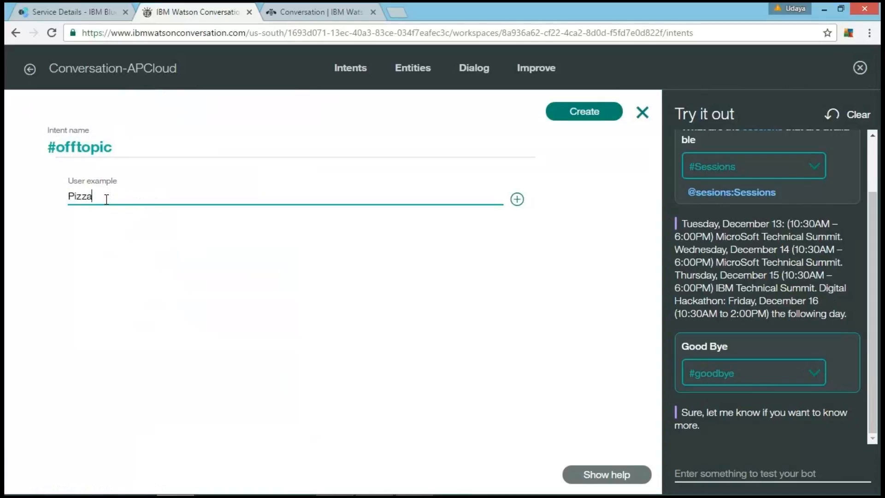
key(Return)
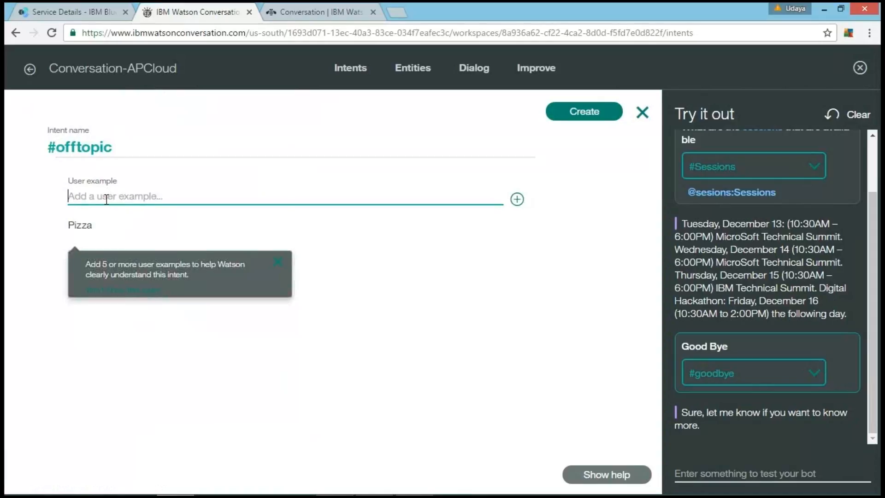
text(Get )
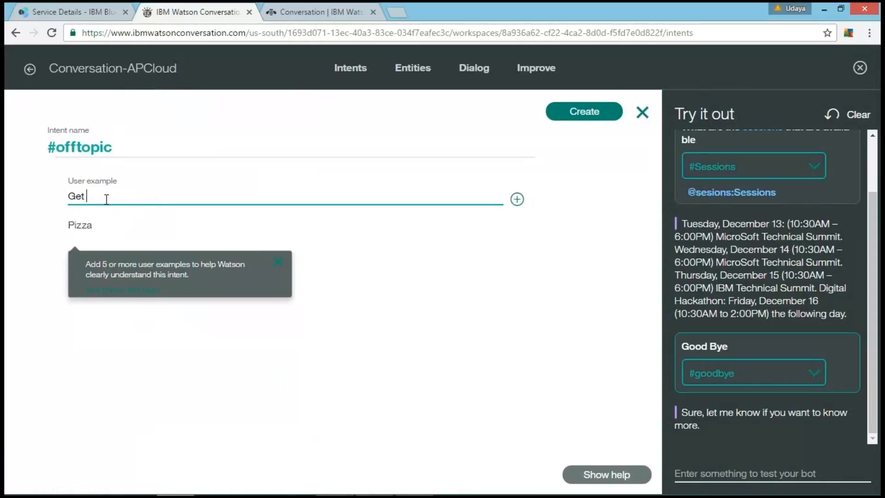
text(me the pi)
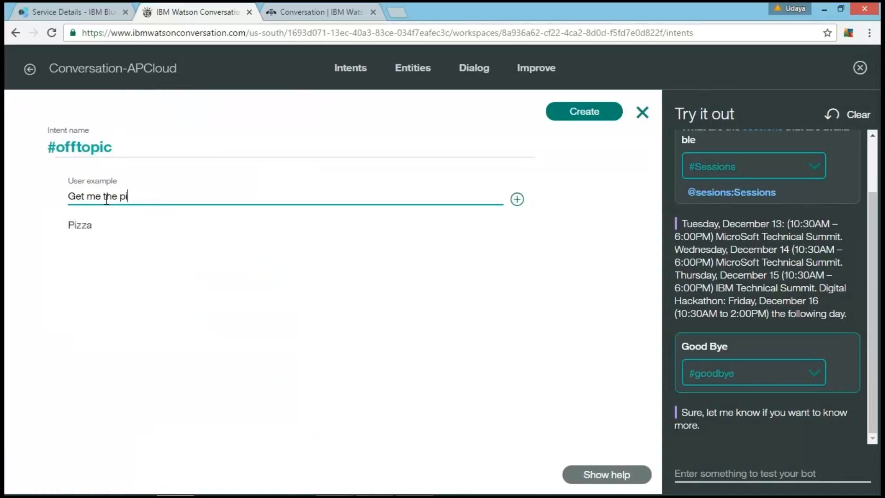
text(zza along with che)
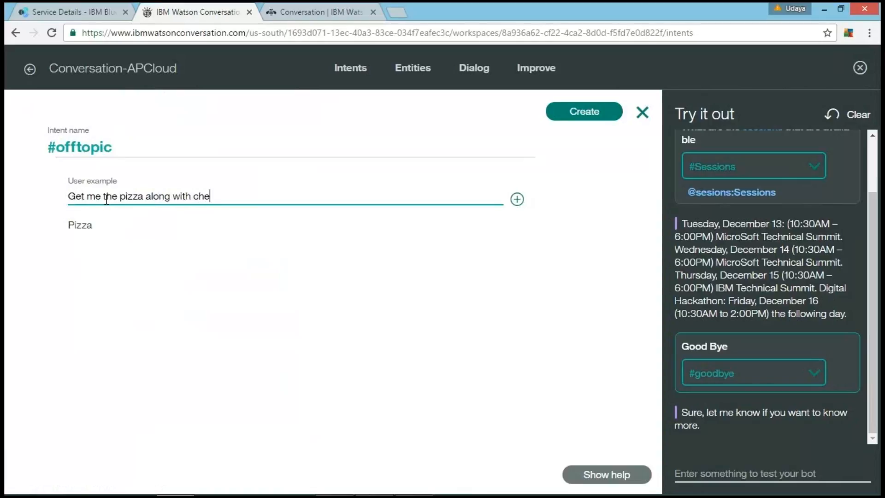
text(eses)
key(Return)
Step: Add the user examples "Burger", "book" and "pen" to the #offtopic intent and create it
text(B)
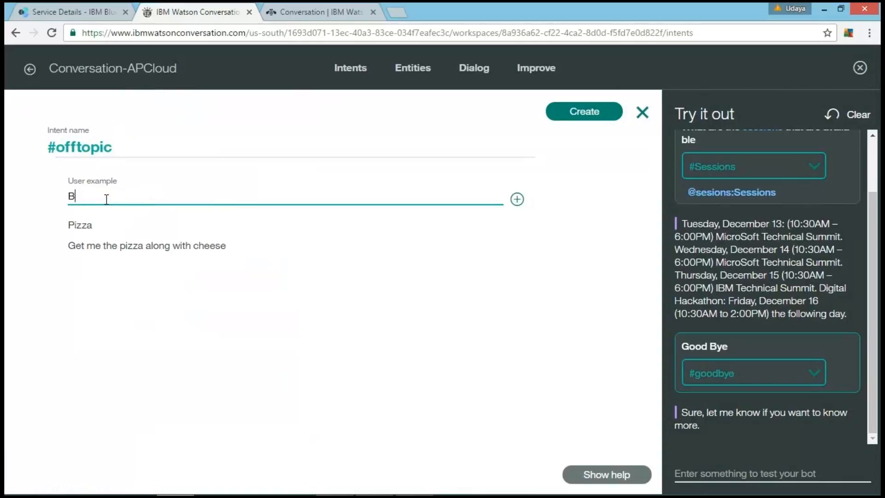
text(urger)
key(Return)
text(book)
key(Return)
text(pen)
key(Return)
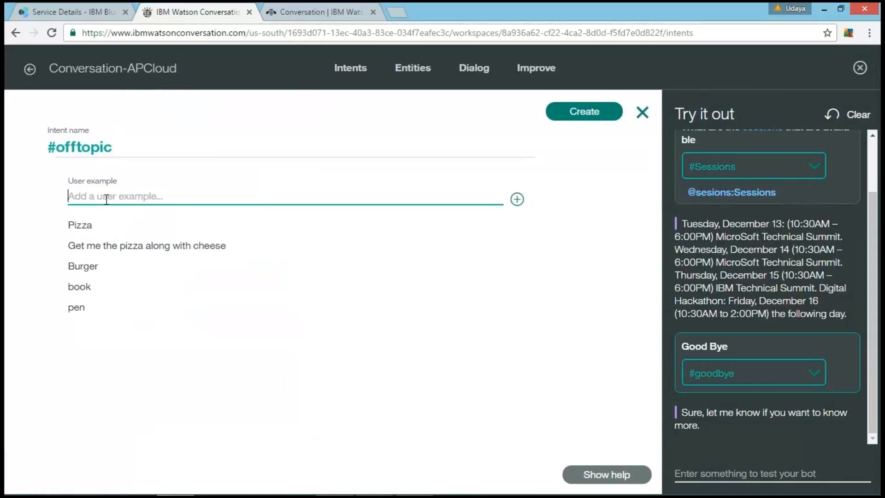
click(579, 119)
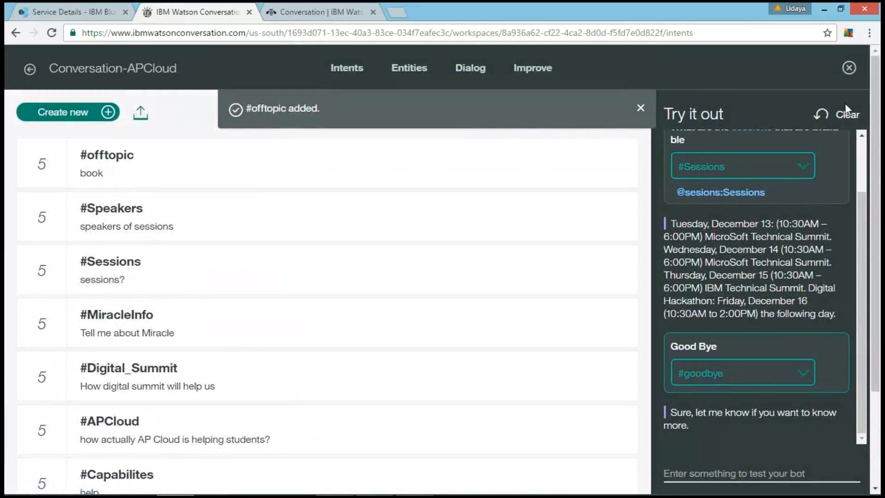
Step: Clear the test conversation and send "pizza" to the bot, repeating the message once Watson has finished training
click(846, 115)
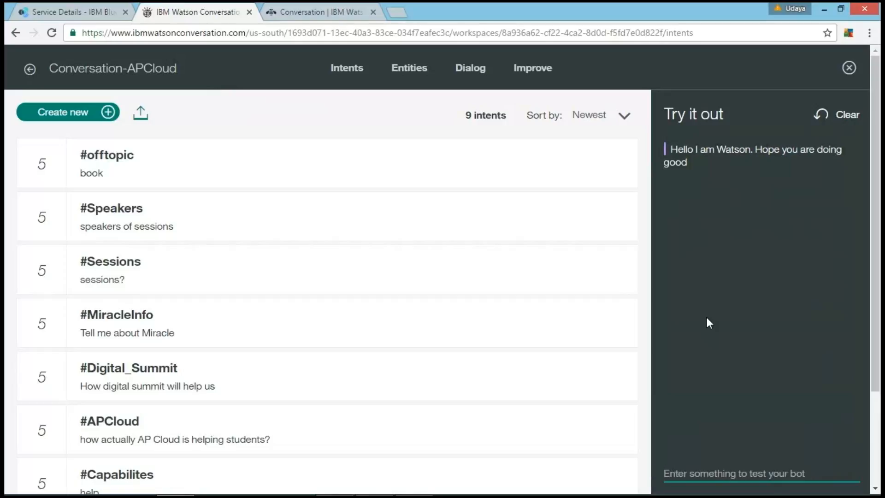
text(pizza)
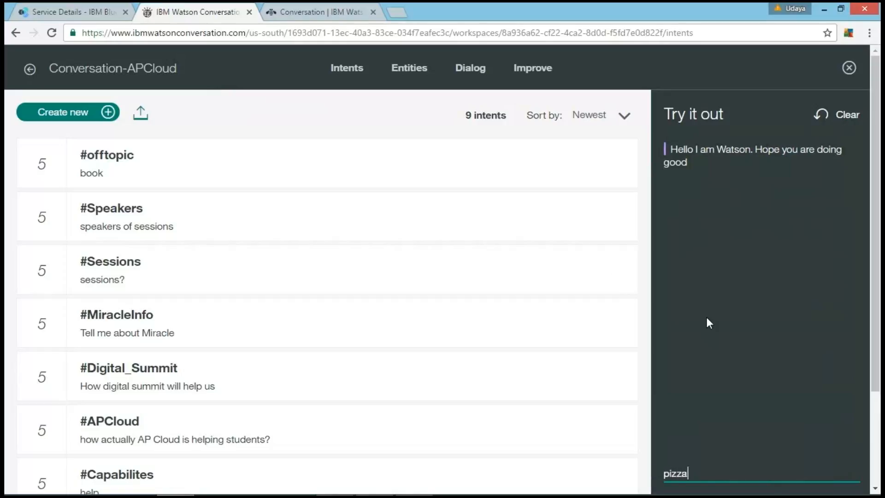
key(Return)
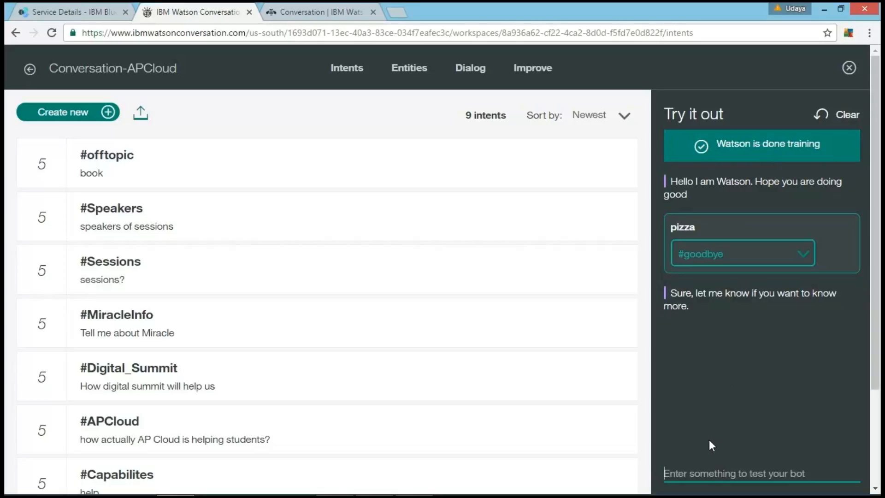
text(pizza)
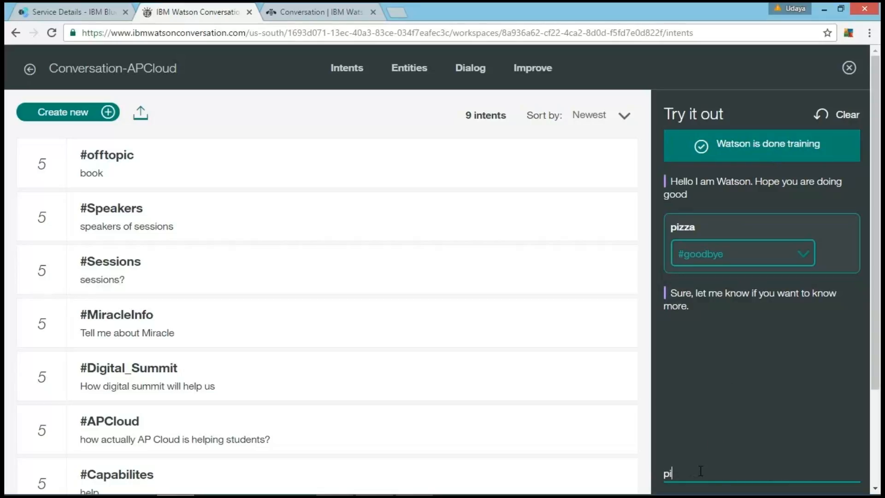
key(Return)
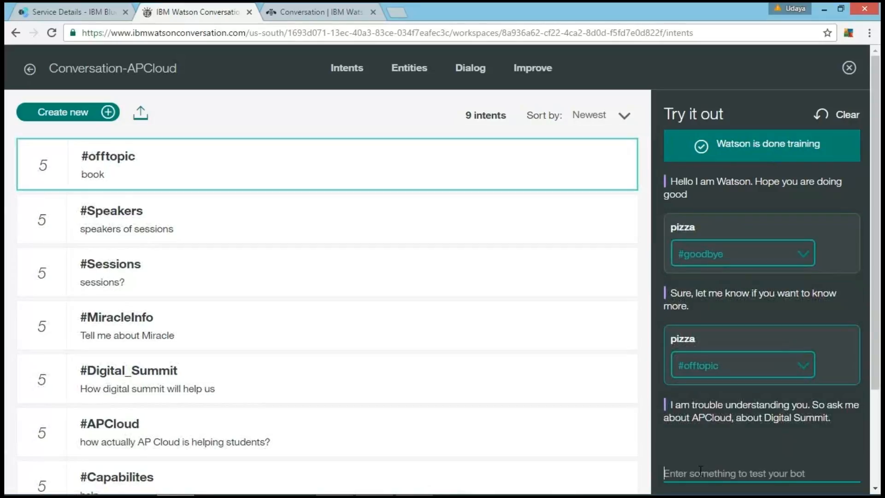